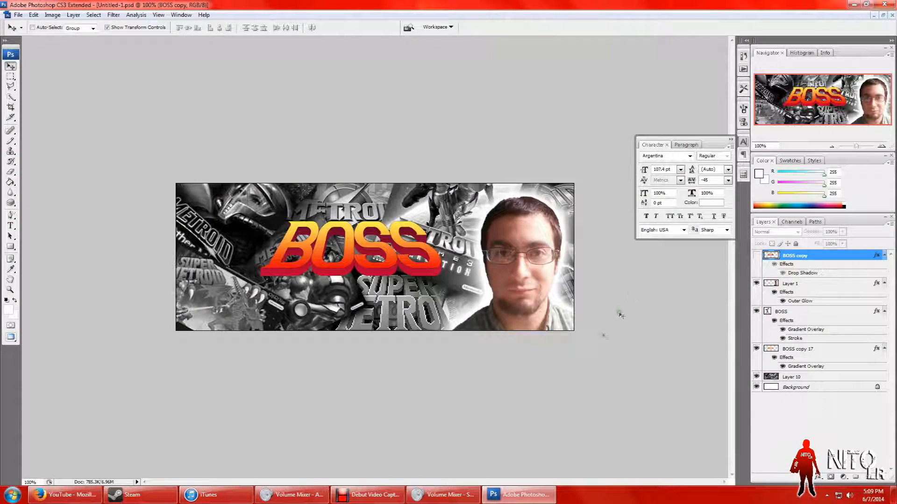
mouse_move(383, 501)
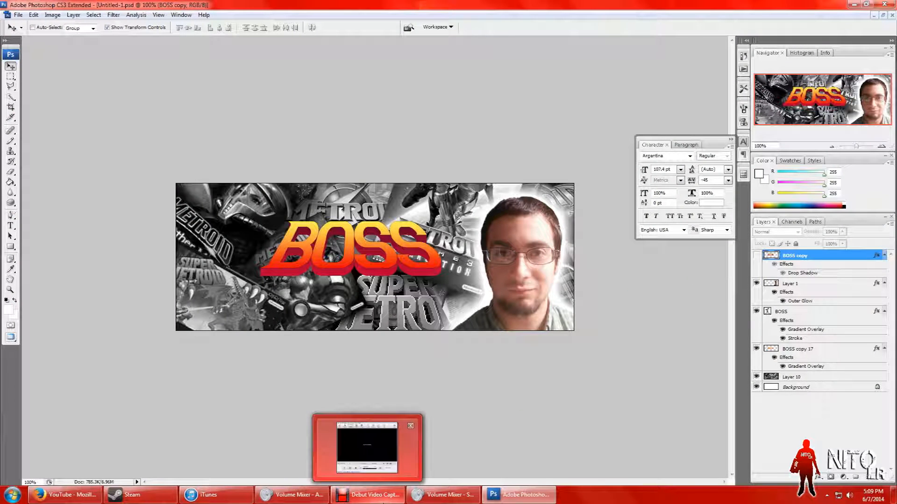
click(413, 451)
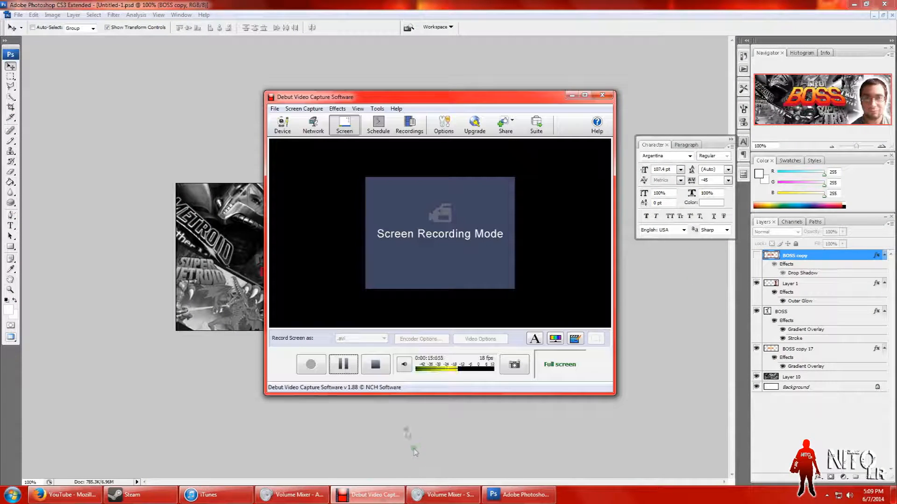
click(344, 364)
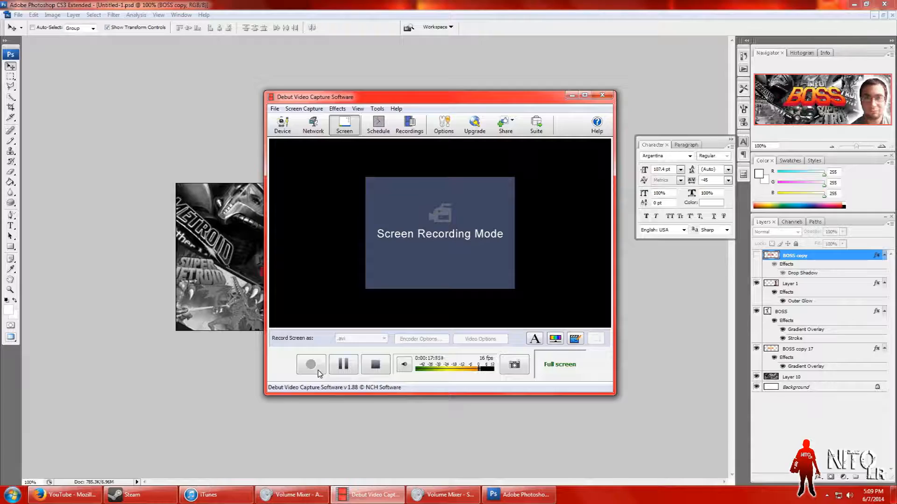
click(576, 96)
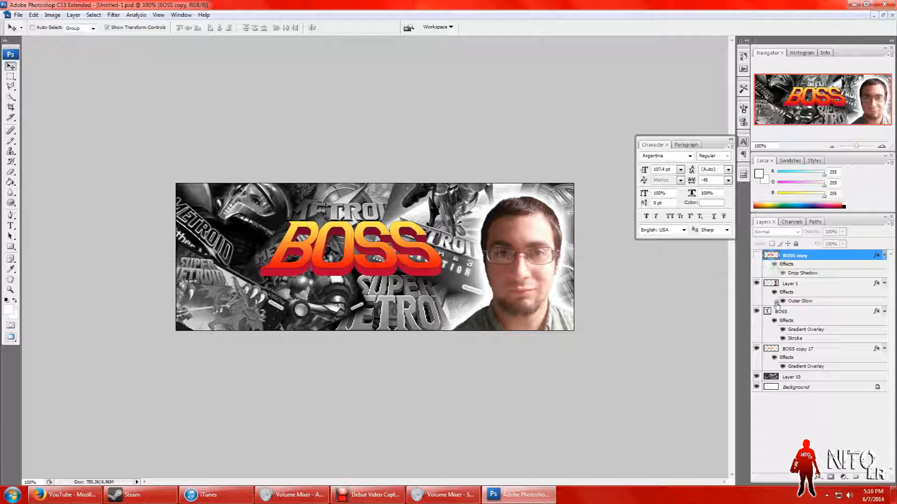
Step: Switch to Firefox and look through the super metroid image results for the style of the game's logo lettering
click(65, 495)
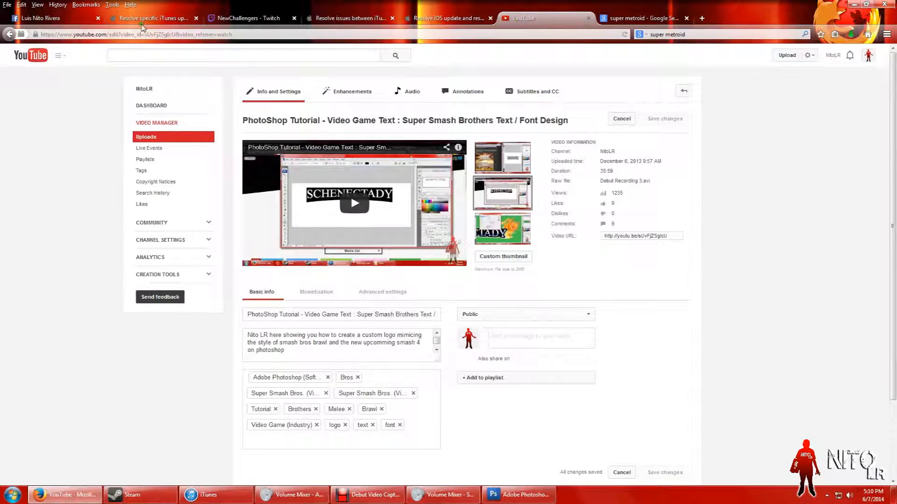
click(642, 18)
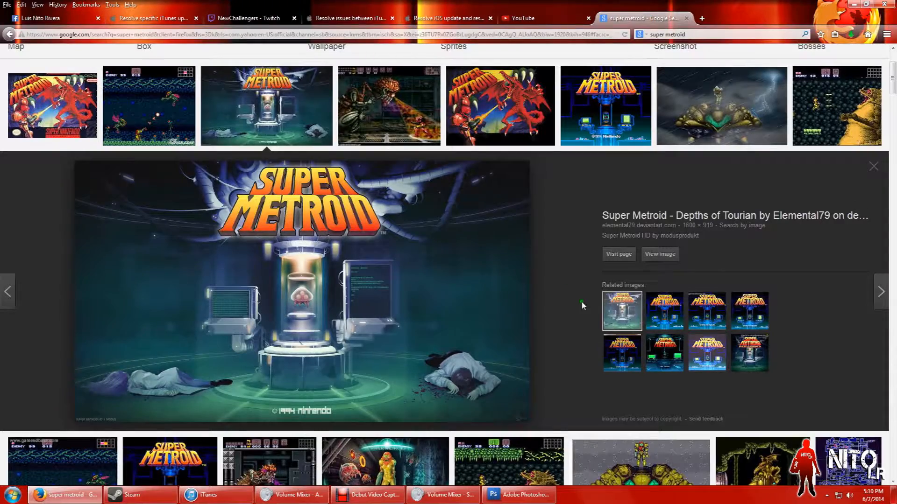
scroll(584, 304, down, 2)
scroll(584, 304, down, 6)
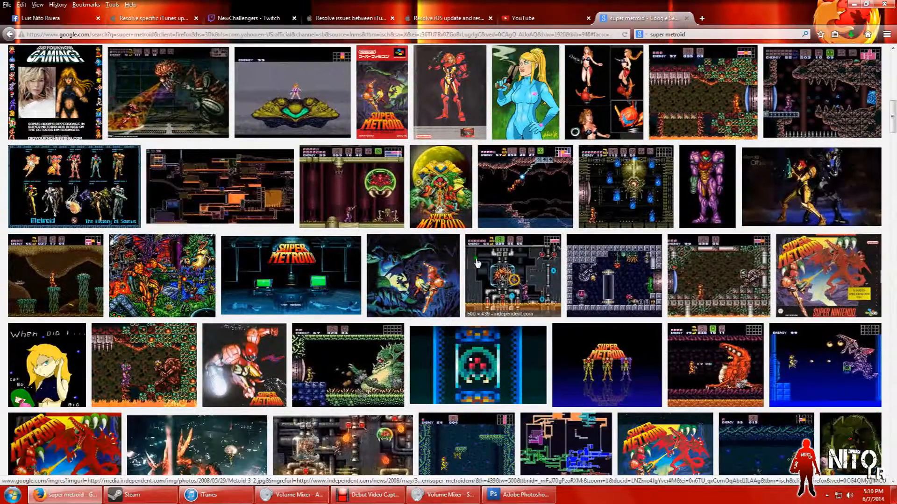
scroll(466, 271, up, 4)
scroll(466, 271, up, 5)
scroll(441, 270, up, 2)
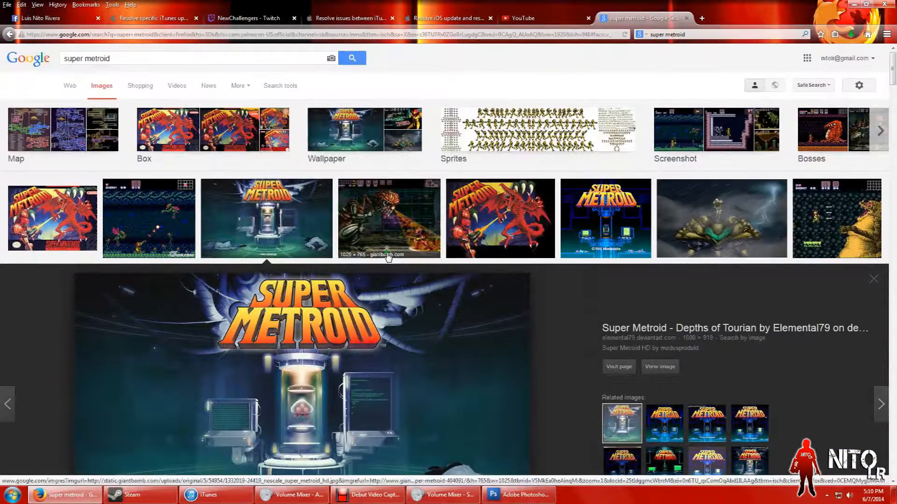
scroll(472, 199, down, 10)
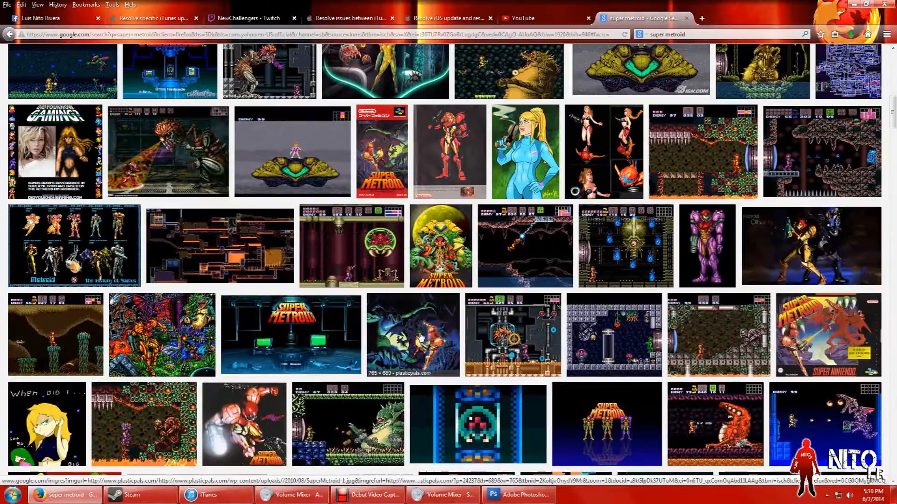
scroll(423, 334, up, 3)
scroll(441, 326, down, 4)
scroll(441, 326, down, 8)
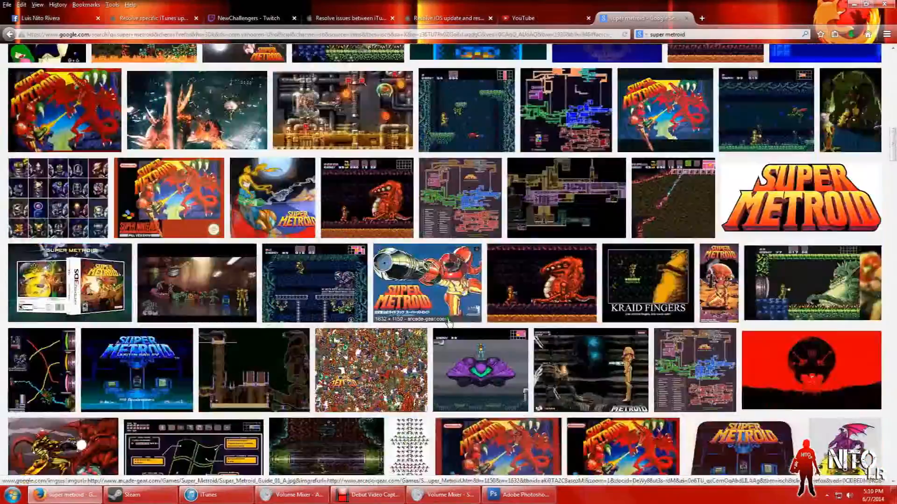
scroll(539, 278, up, 1)
scroll(539, 278, down, 12)
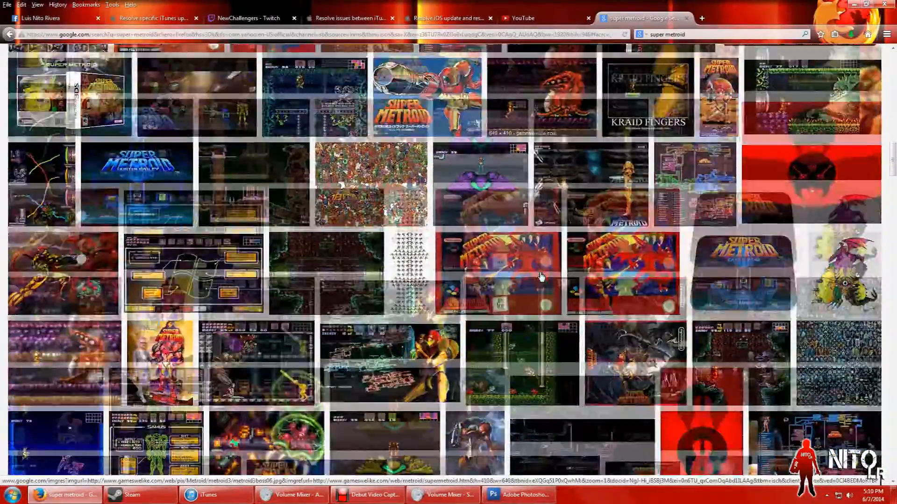
scroll(676, 277, down, 3)
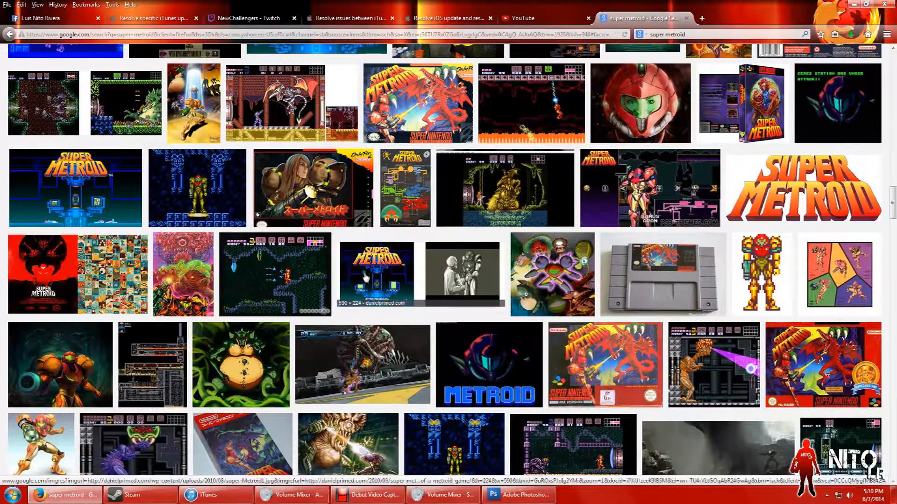
scroll(422, 267, down, 10)
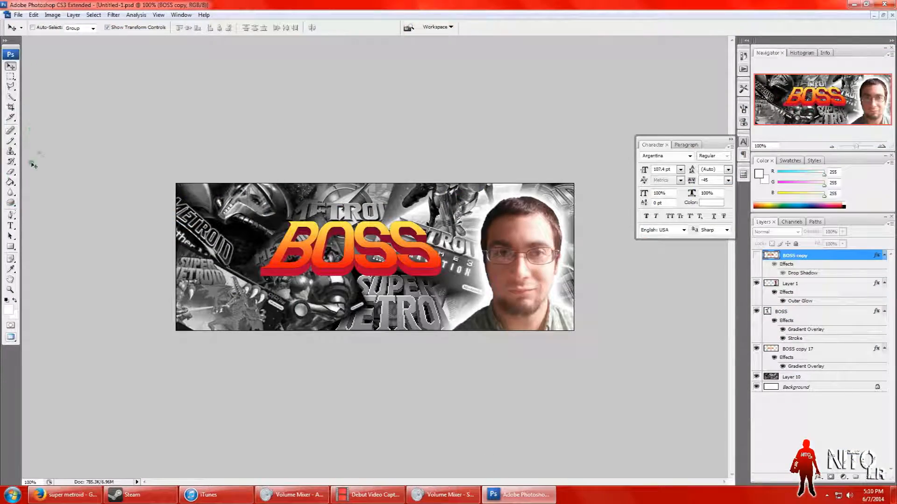
Step: Switch to Photoshop and select all the lettering of the BOSS text layer with the Type tool to check its font
click(10, 225)
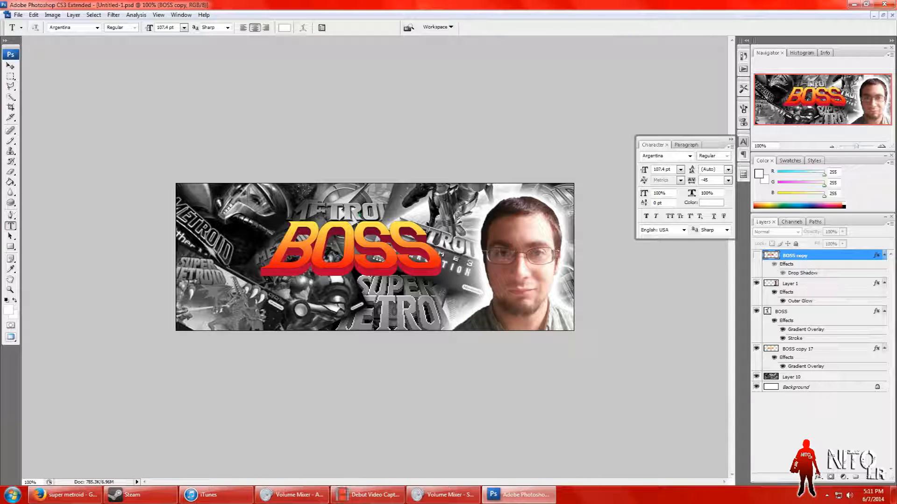
click(798, 311)
drag(430, 263, 281, 252)
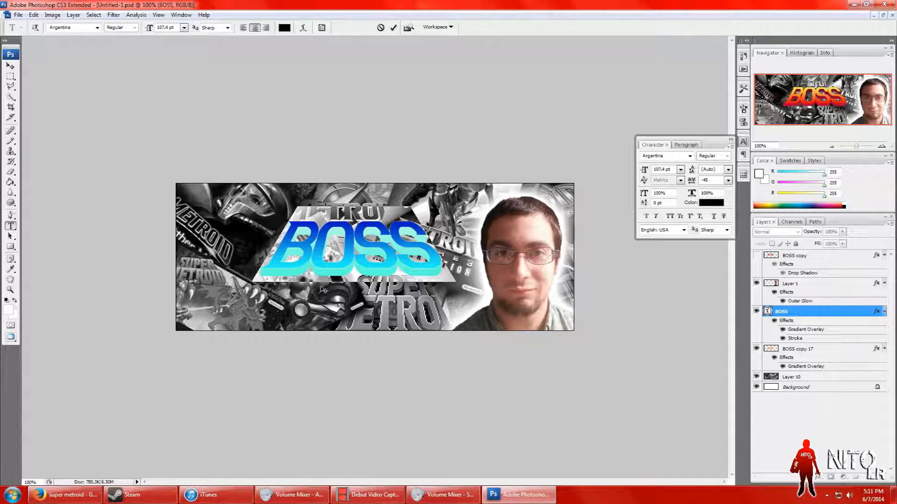
Step: Search the web for "agrentina font" in a new Firefox tab and open a preview image of the Argentina font
click(65, 494)
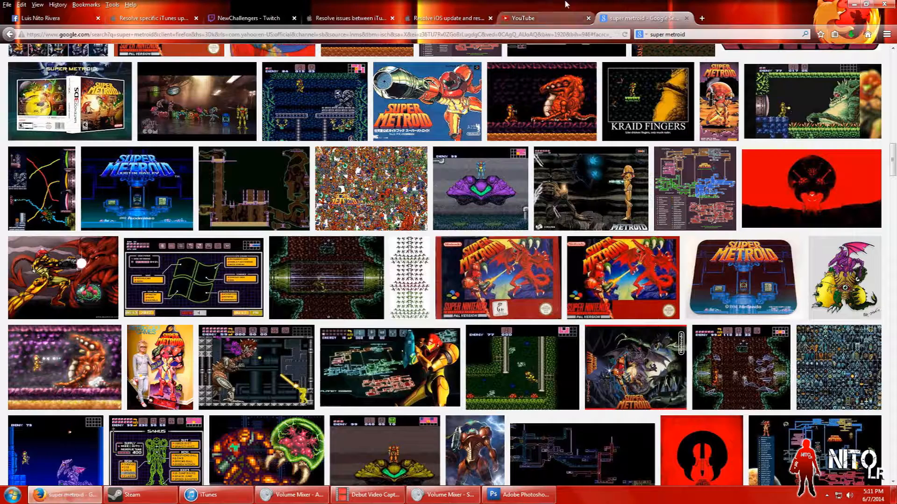
click(701, 18)
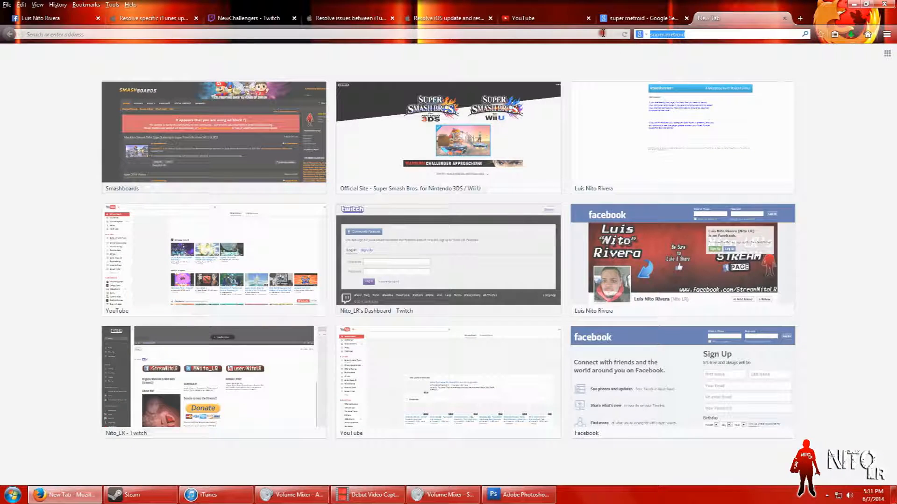
text(arge)
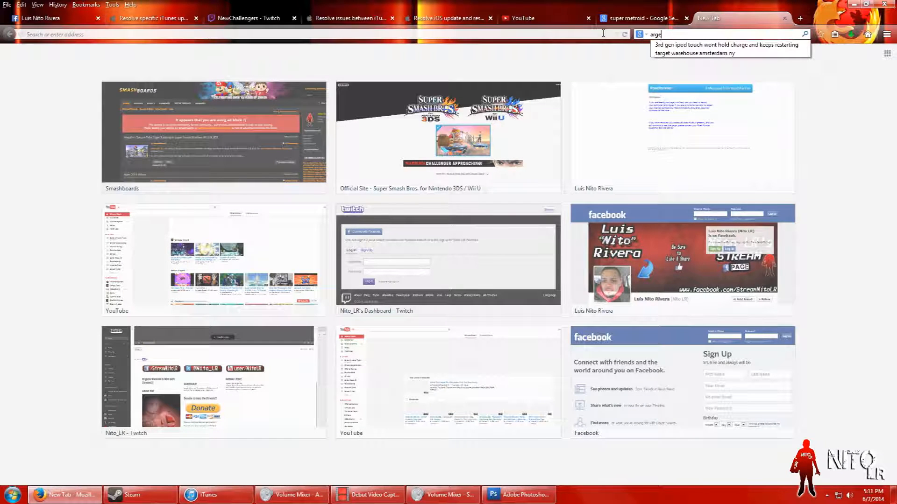
key(BackSpace)
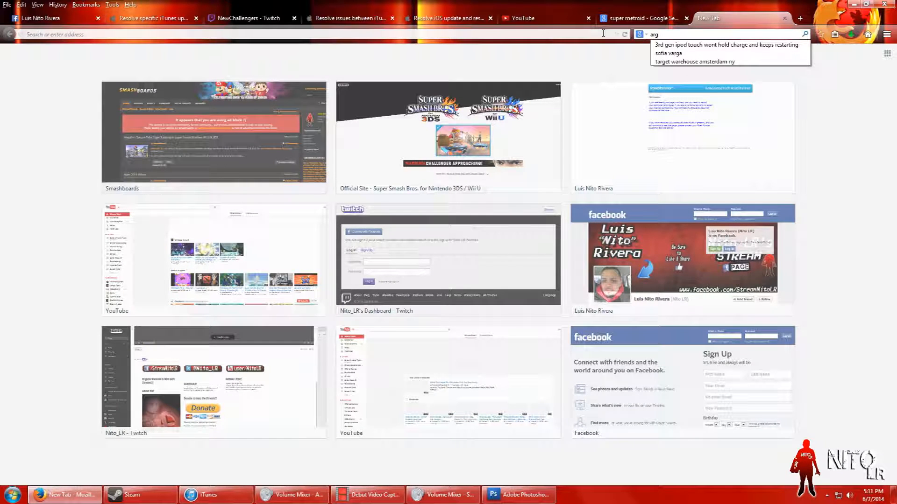
key(BackSpace)
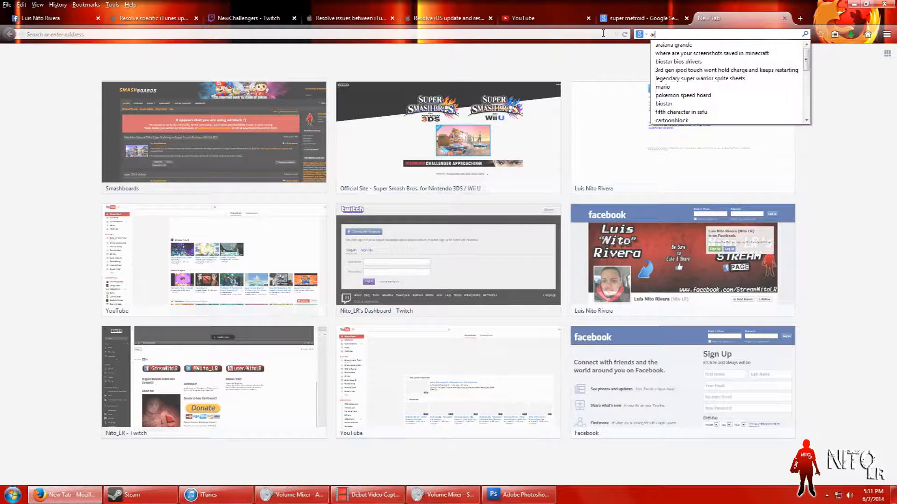
key(BackSpace)
key(Down)
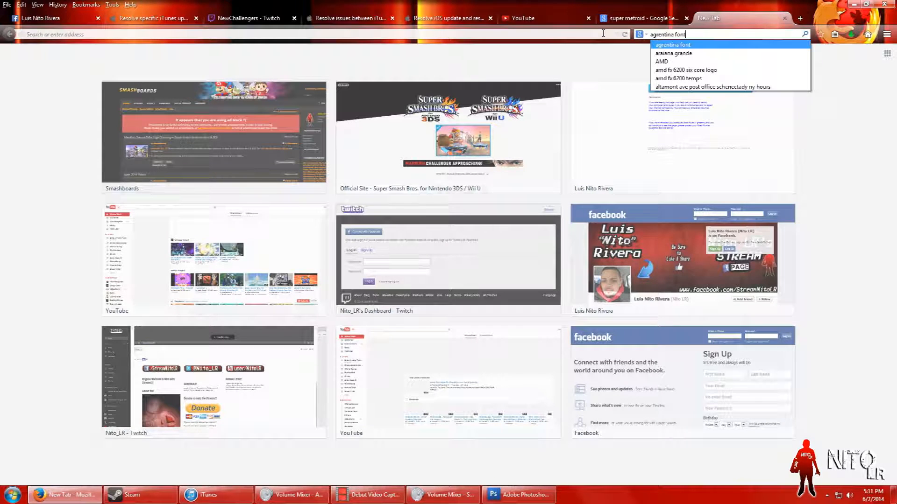
key(Return)
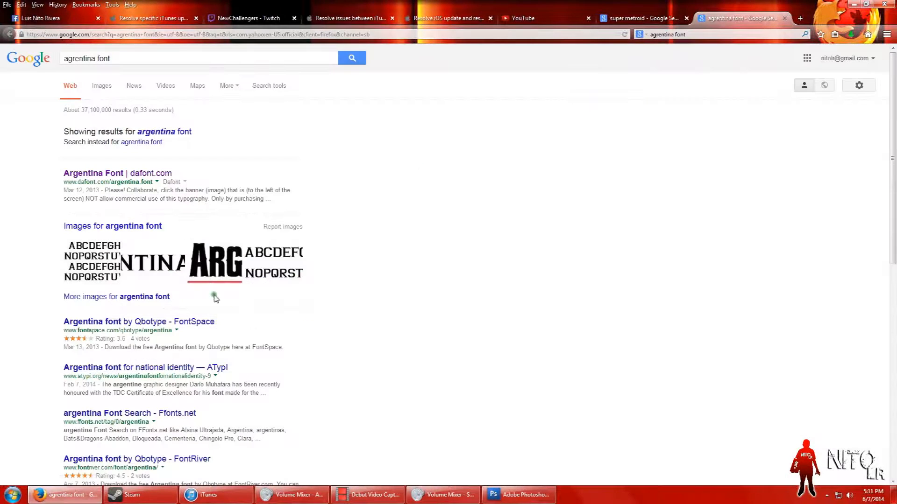
click(148, 282)
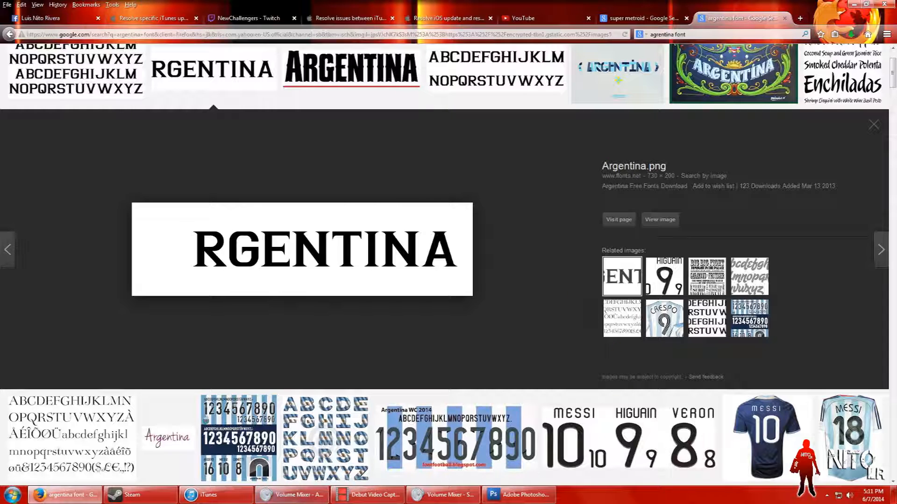
Step: Search the computer's programs and files for "fonts" to locate the Fonts folder
key(super)
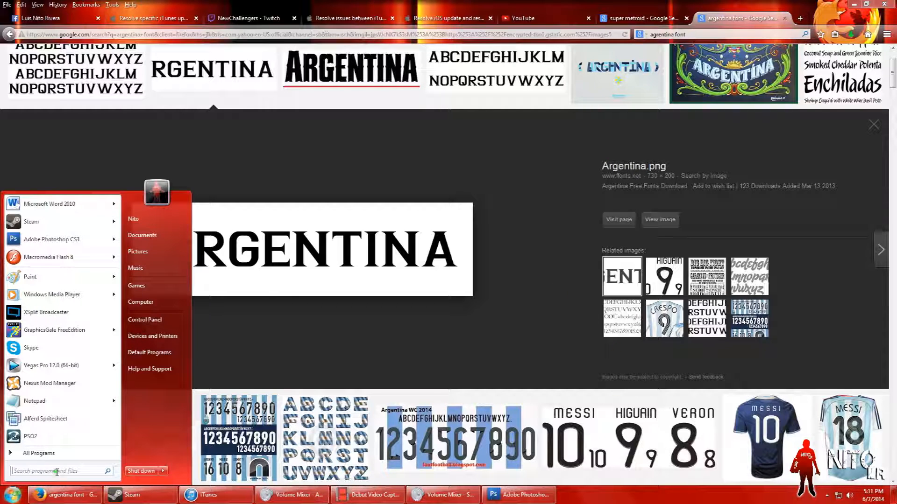
text(fonts)
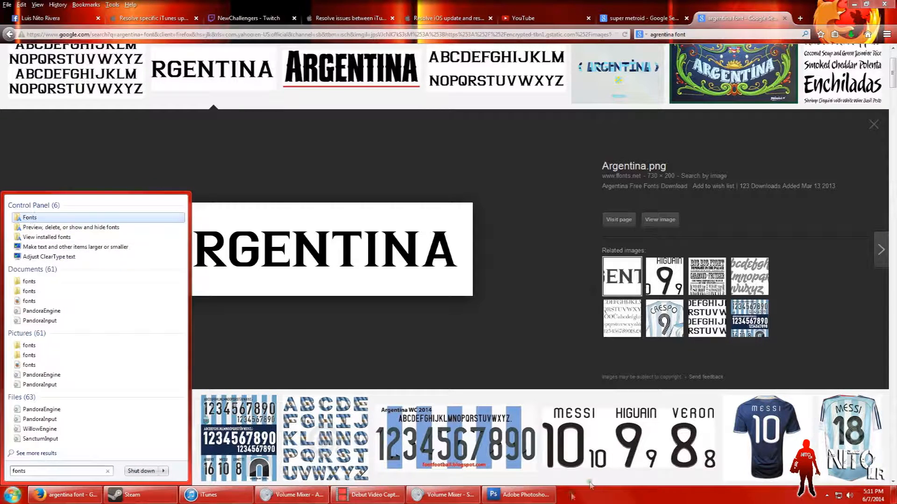
Step: Switch back to Photoshop, float the finished banner's document window and move it lower in the workspace
click(538, 496)
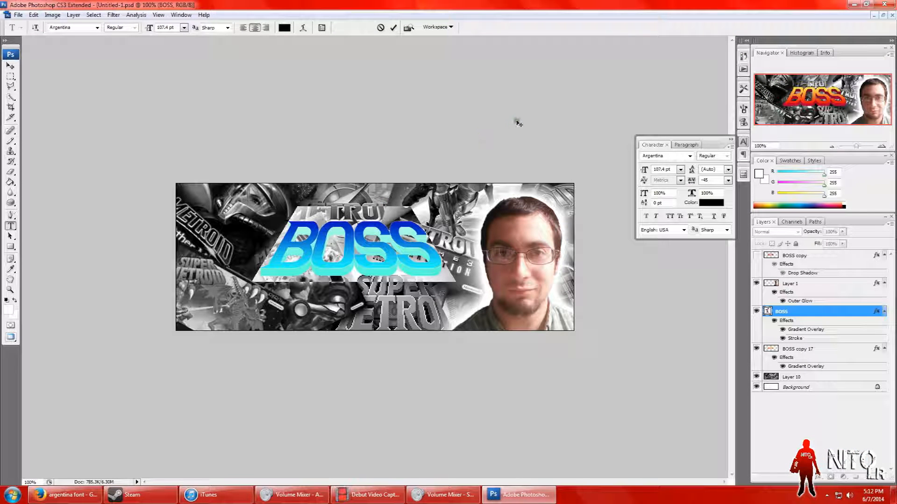
click(882, 15)
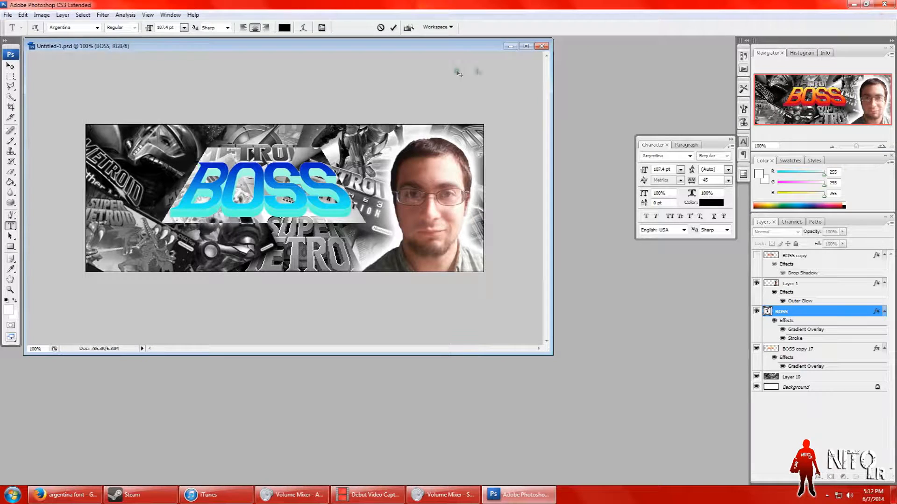
drag(459, 50, 559, 241)
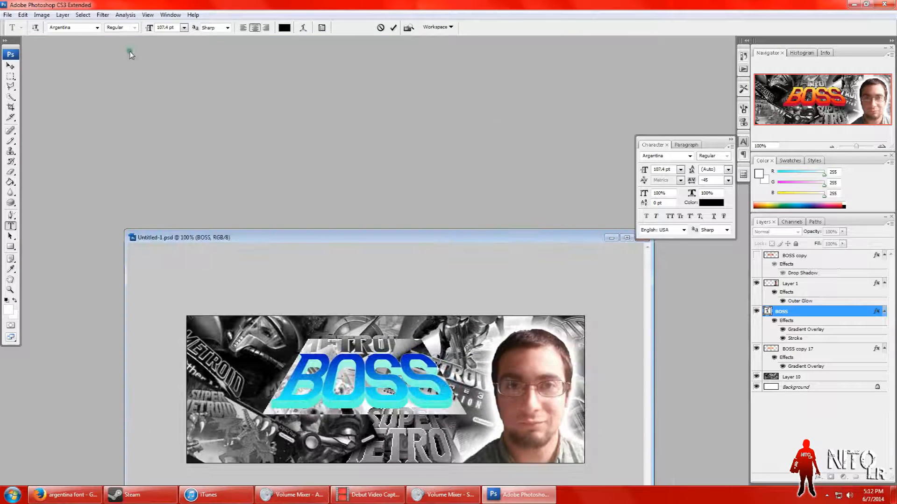
Step: Create a new white 851 × 315 pixel document from the facebook cover photo preset and enlarge its window to show the whole canvas
click(8, 14)
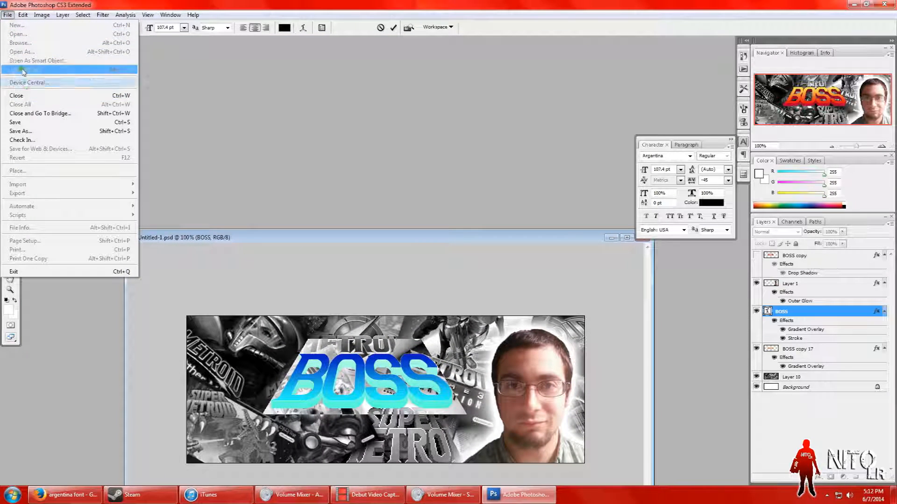
click(238, 73)
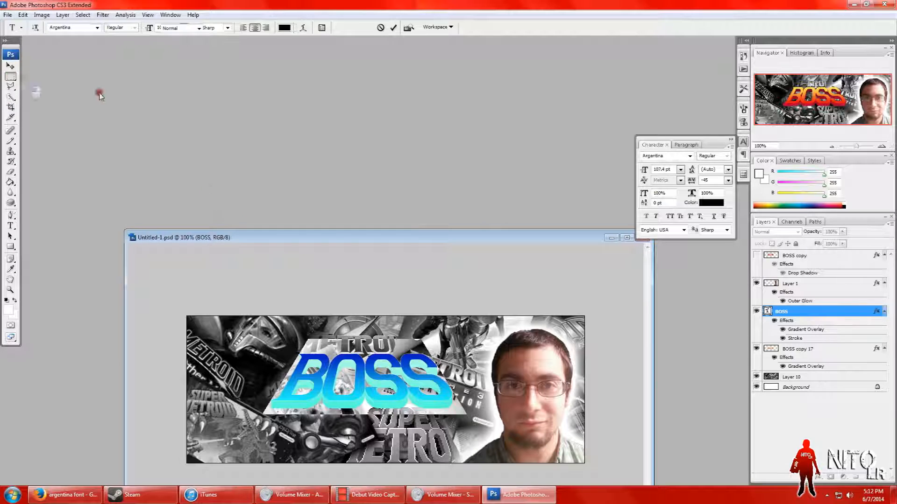
click(8, 15)
click(14, 20)
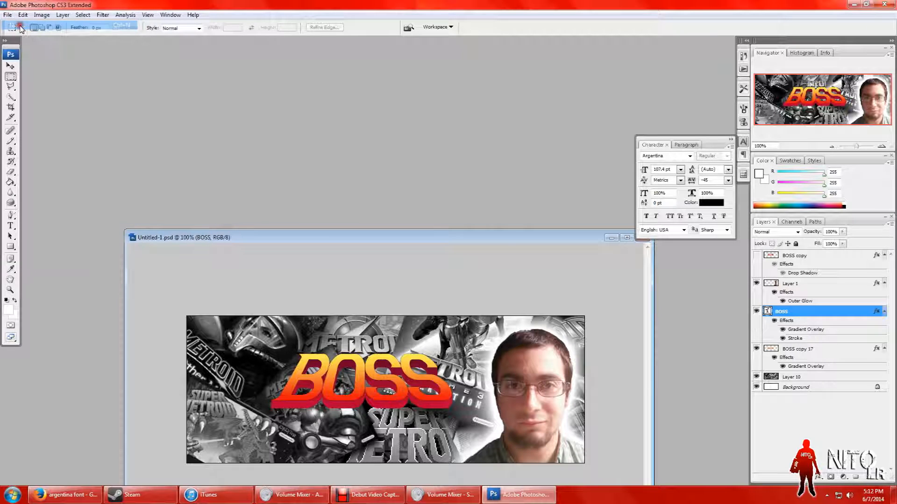
click(398, 116)
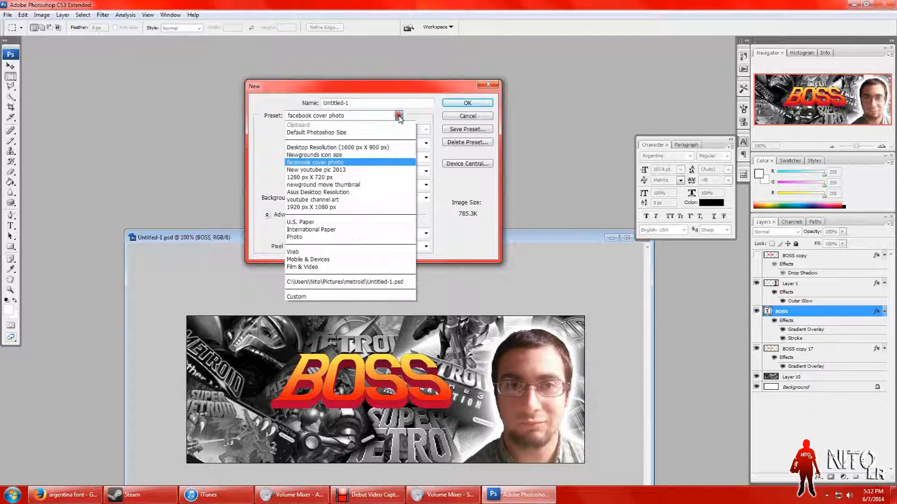
click(362, 162)
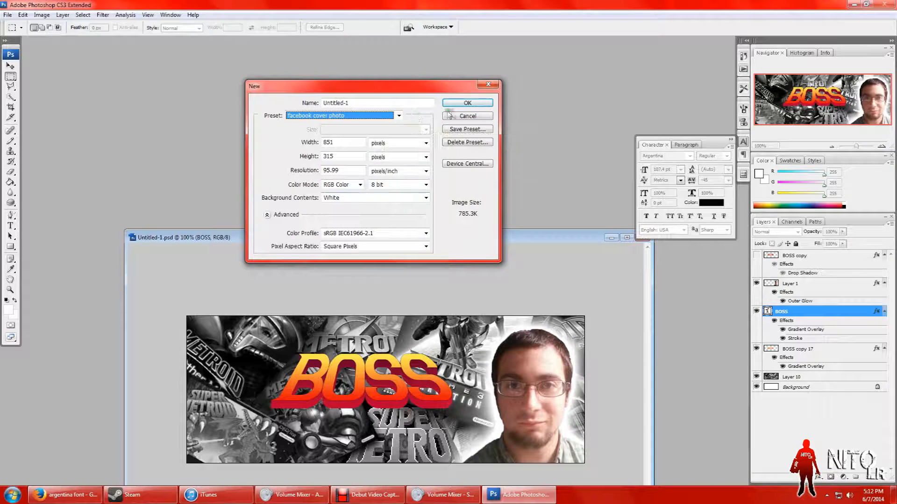
click(468, 105)
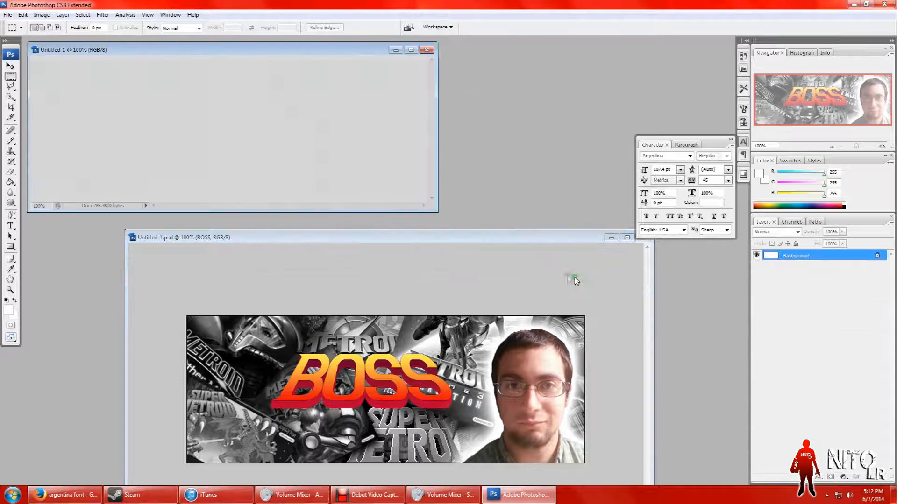
drag(429, 207, 657, 329)
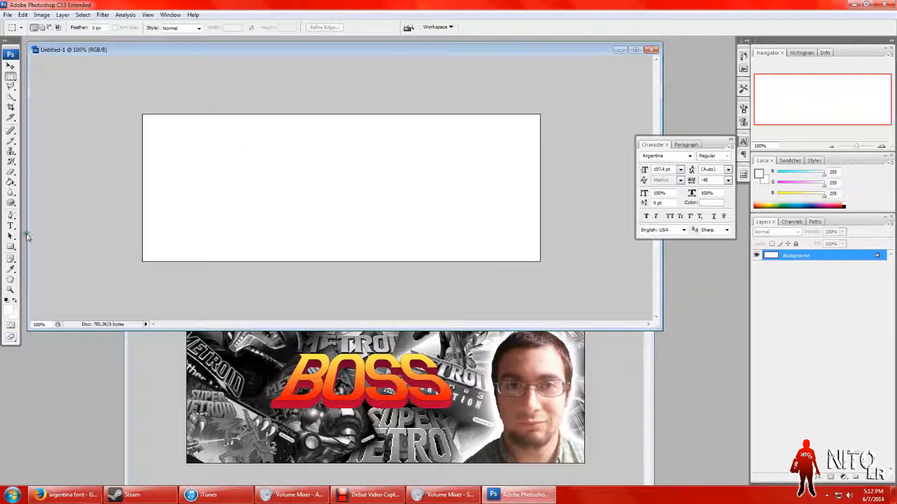
Step: Add the text "SUPER" in black Argentina font at 46.82 pt on the upper part of the white canvas
click(11, 226)
click(271, 165)
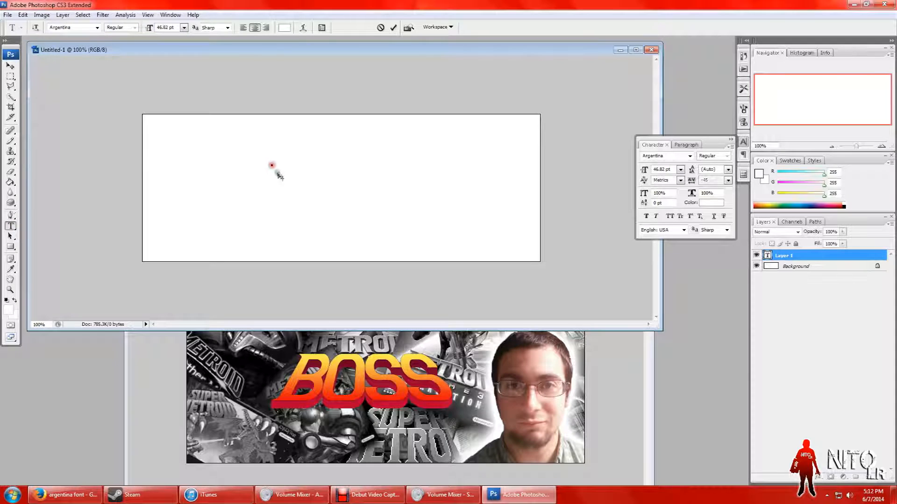
click(284, 27)
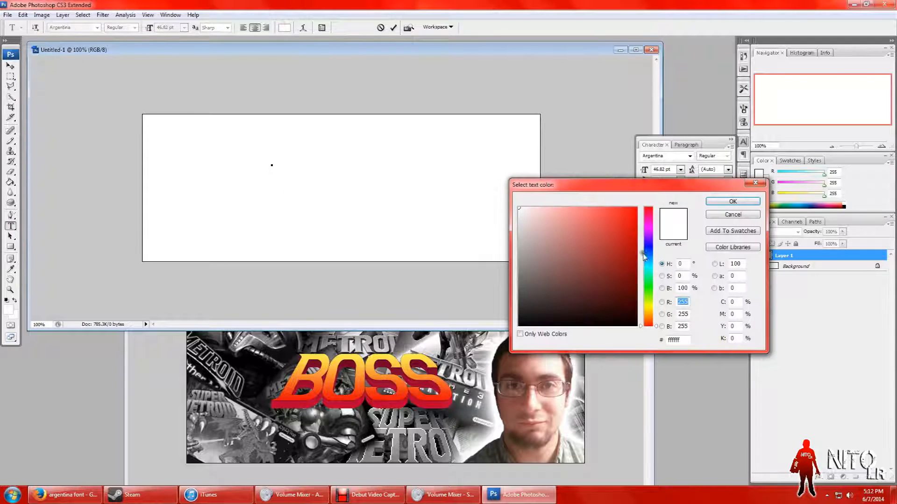
click(560, 326)
click(713, 203)
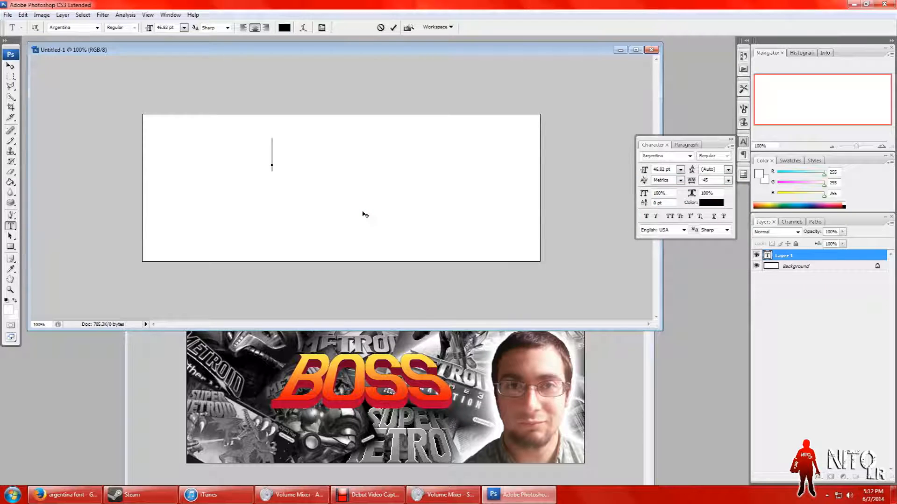
text(SUPER)
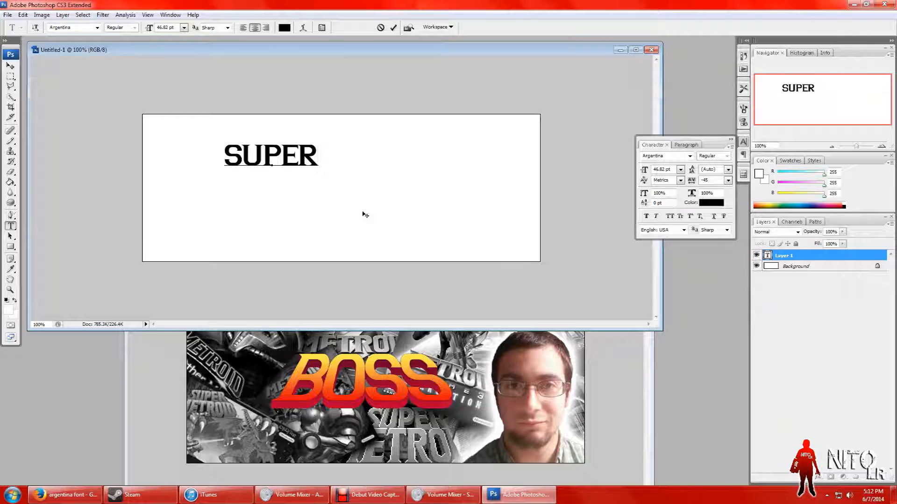
click(10, 77)
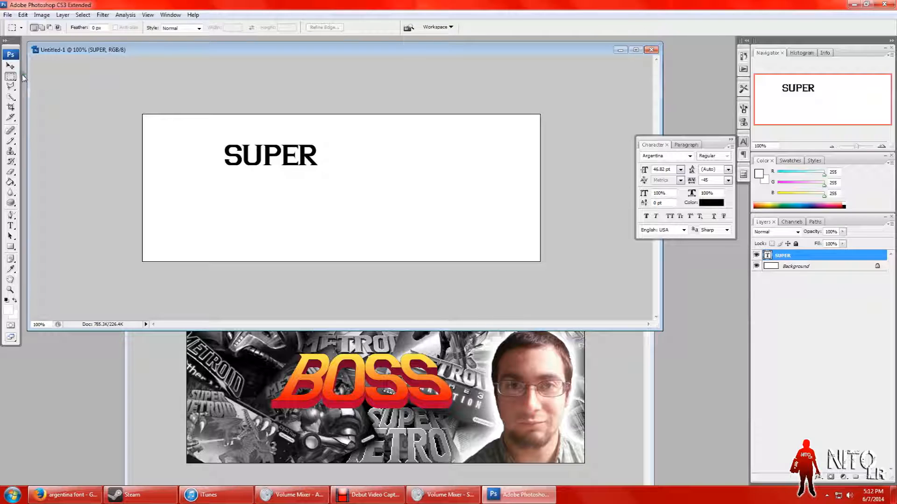
Step: Try tighter and wider tracking on the SUPER text, including -145 and -85, and return it to -45
click(11, 226)
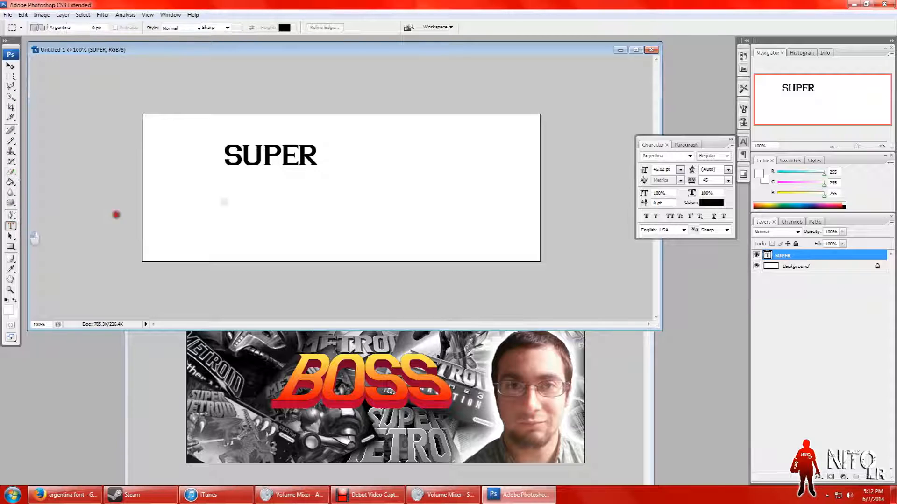
drag(311, 161, 220, 158)
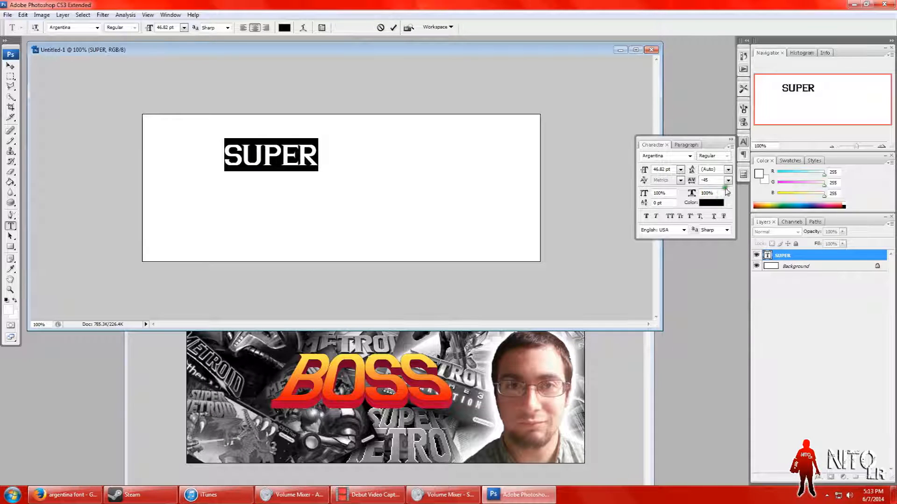
click(704, 181)
drag(693, 182, 690, 182)
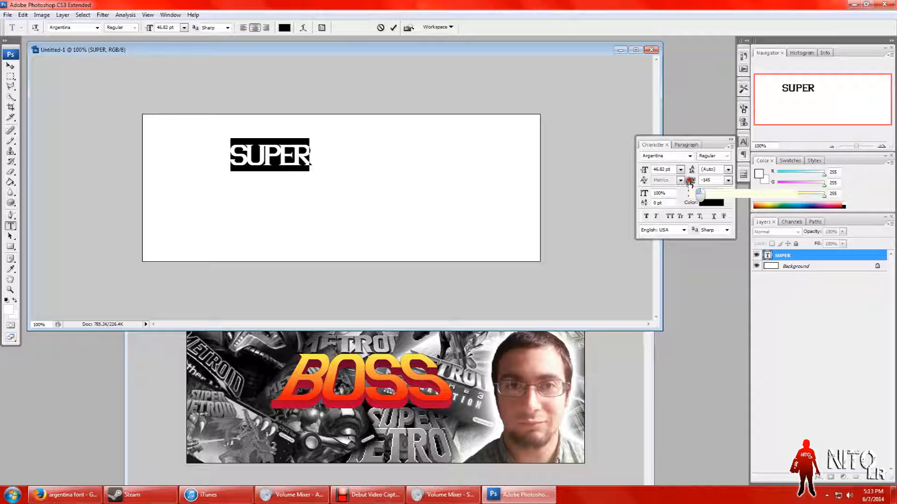
drag(690, 183, 690, 183)
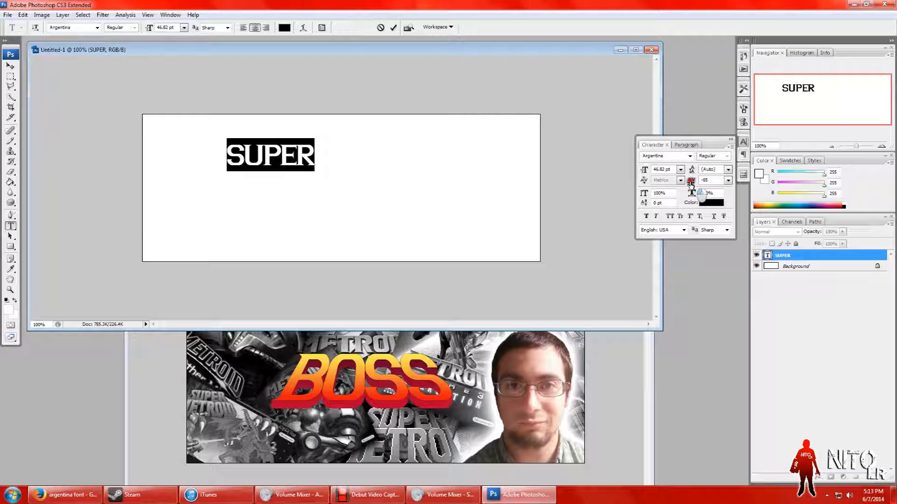
click(690, 184)
drag(691, 181, 692, 182)
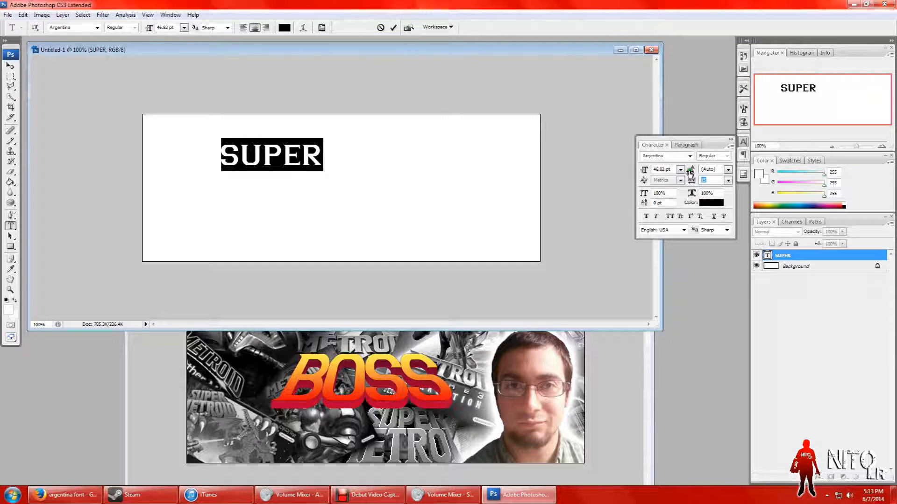
drag(692, 182, 690, 182)
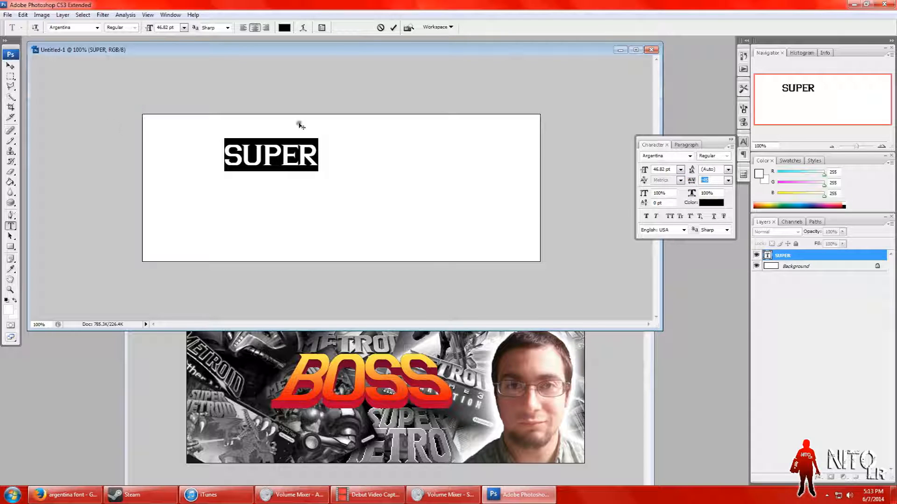
click(11, 76)
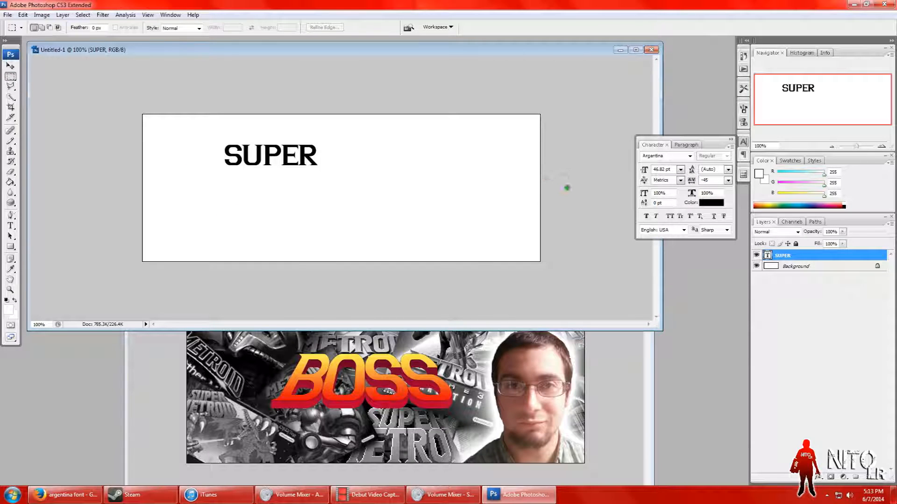
Step: Apply faux bold to the whole SUPER text, trying faux italic and turning it back off
click(655, 217)
click(656, 217)
click(10, 225)
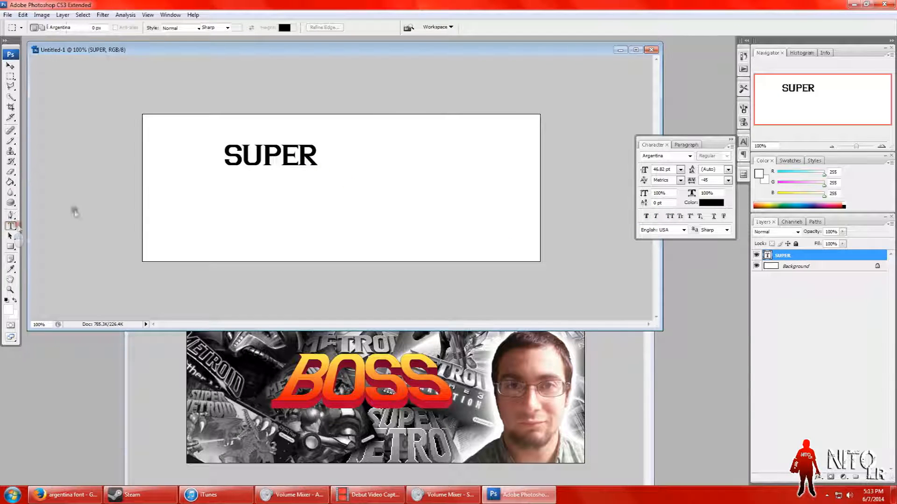
double_click(312, 159)
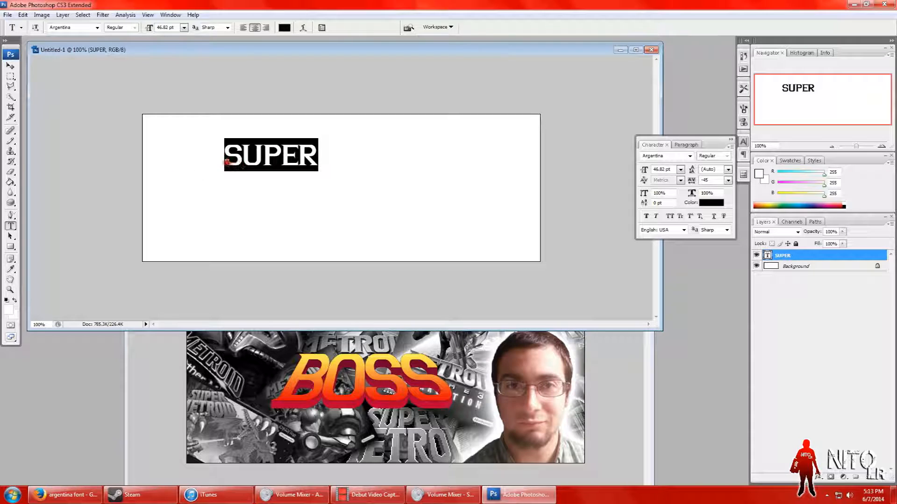
click(656, 216)
click(646, 216)
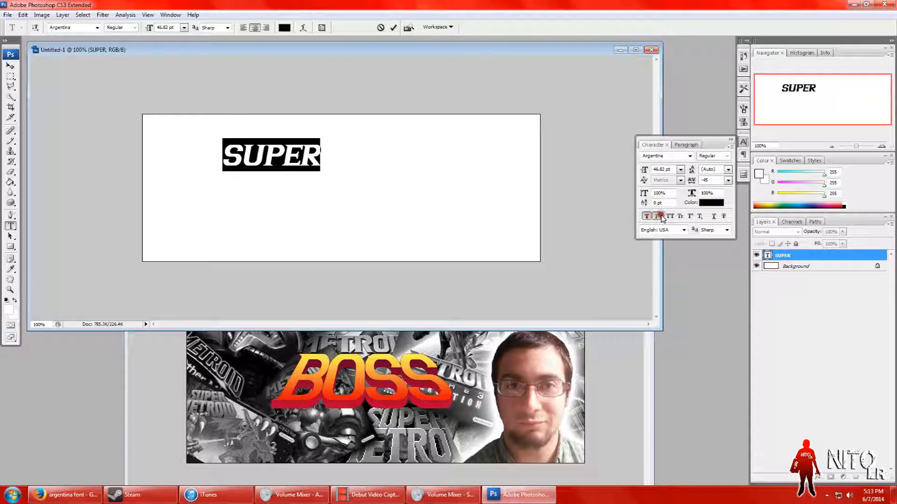
click(658, 217)
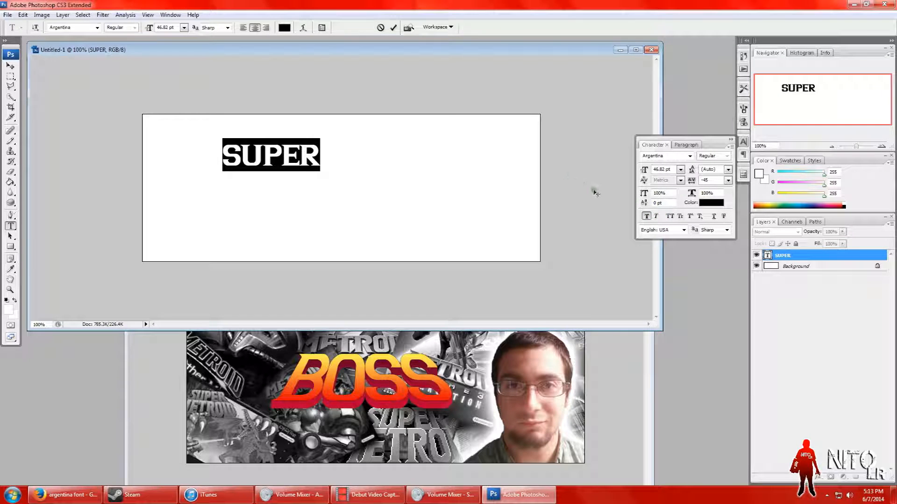
Step: Collapse the character settings and enlarge the document window around the canvas
click(742, 141)
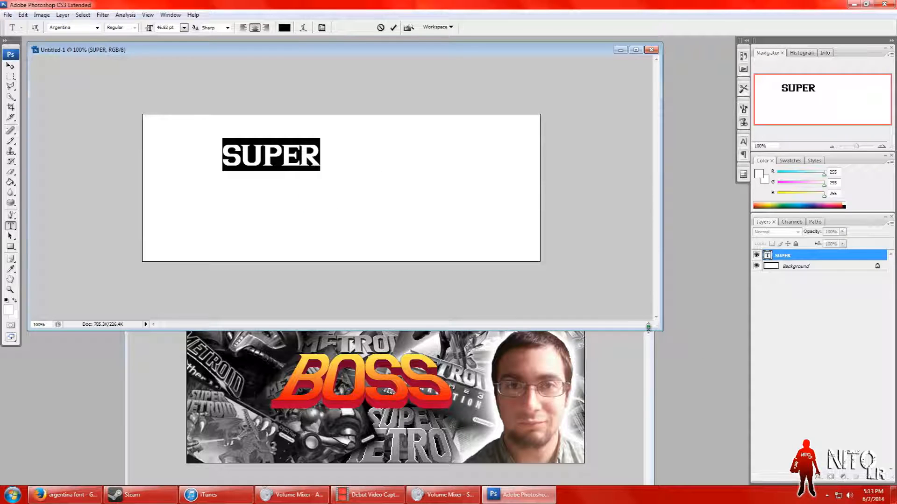
drag(662, 330, 750, 383)
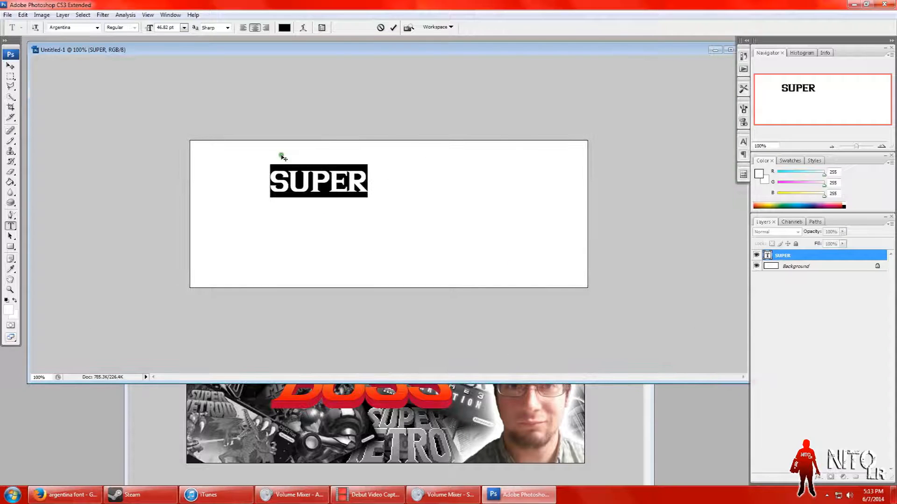
click(363, 171)
Step: Scale the SUPER text up proportionally to about 226% and apply the transformation
click(10, 66)
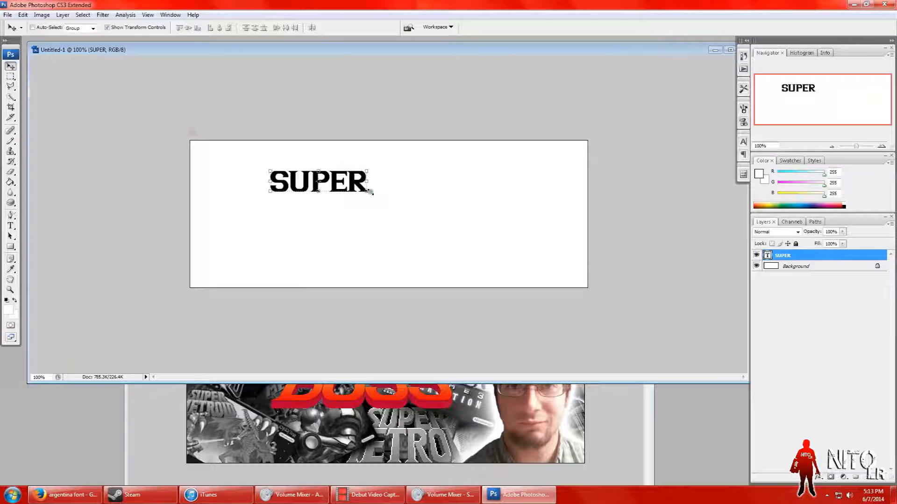
drag(372, 194, 417, 227)
key(ctrl+z)
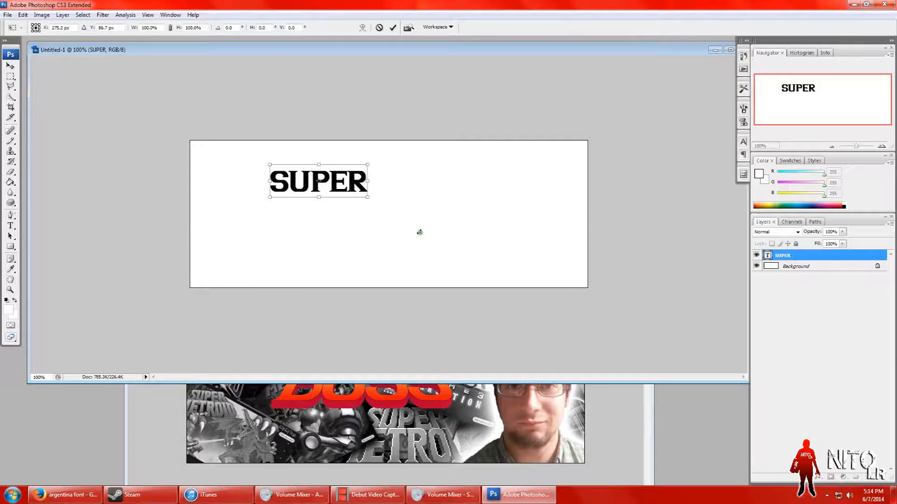
drag(369, 195, 479, 280)
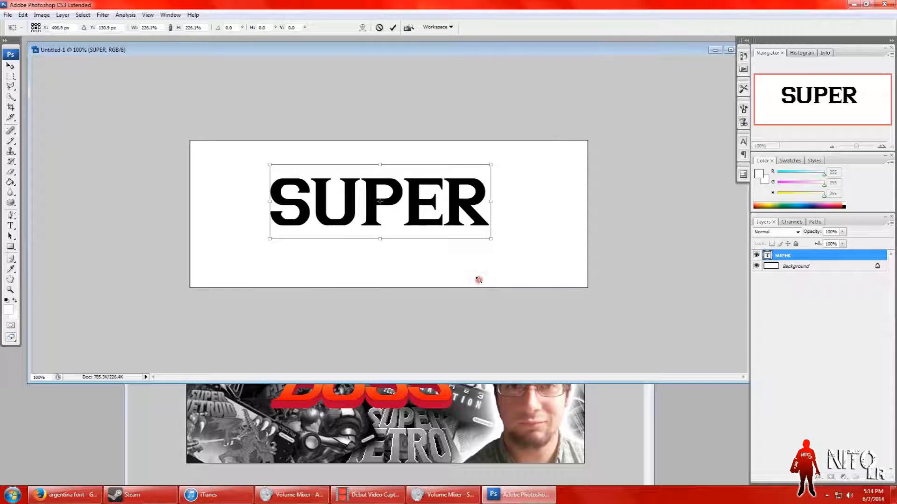
click(12, 77)
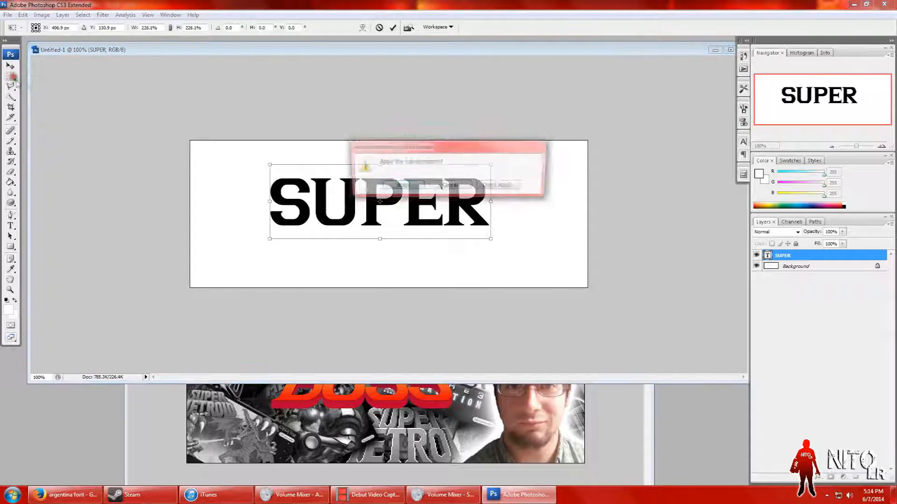
click(407, 190)
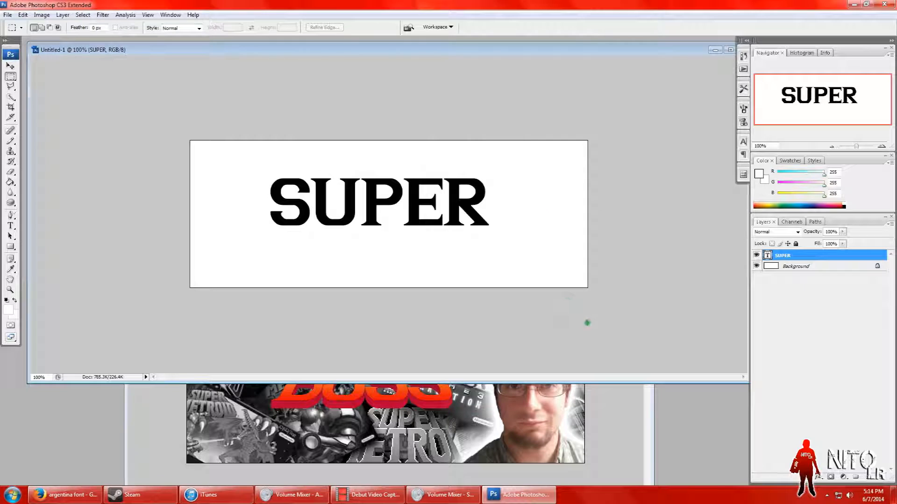
right_click(806, 256)
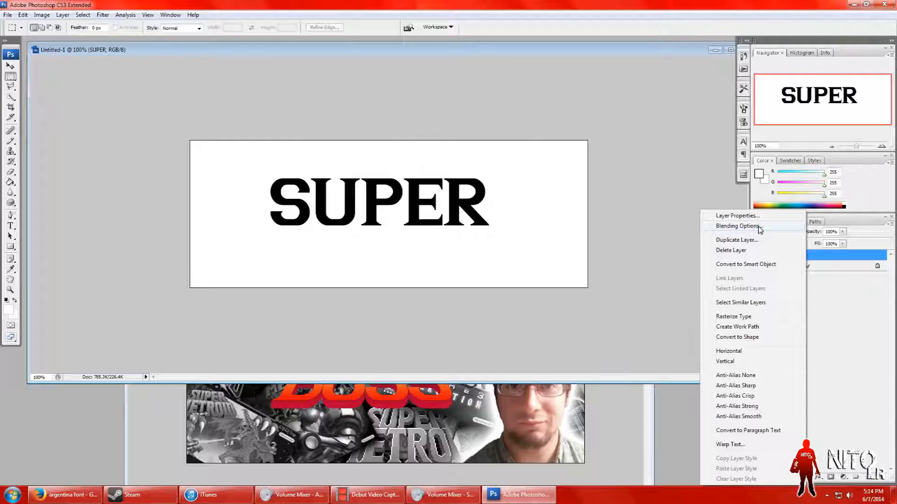
click(738, 226)
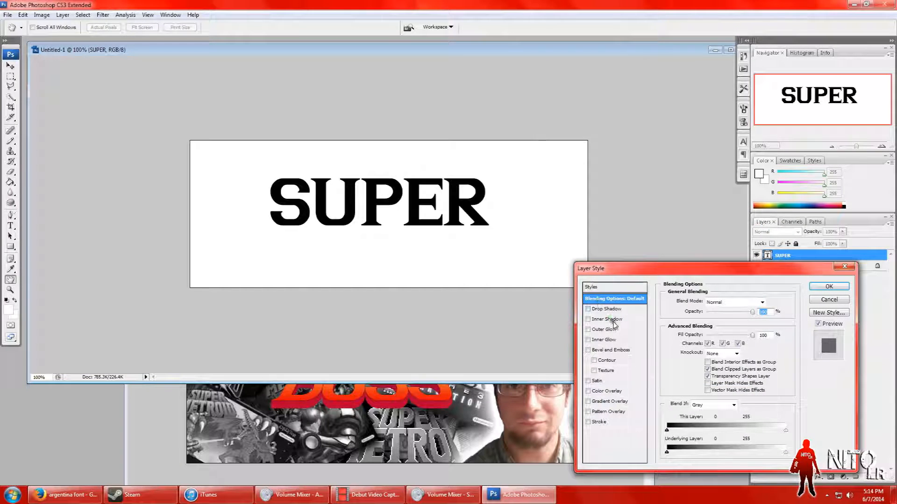
drag(628, 270, 634, 141)
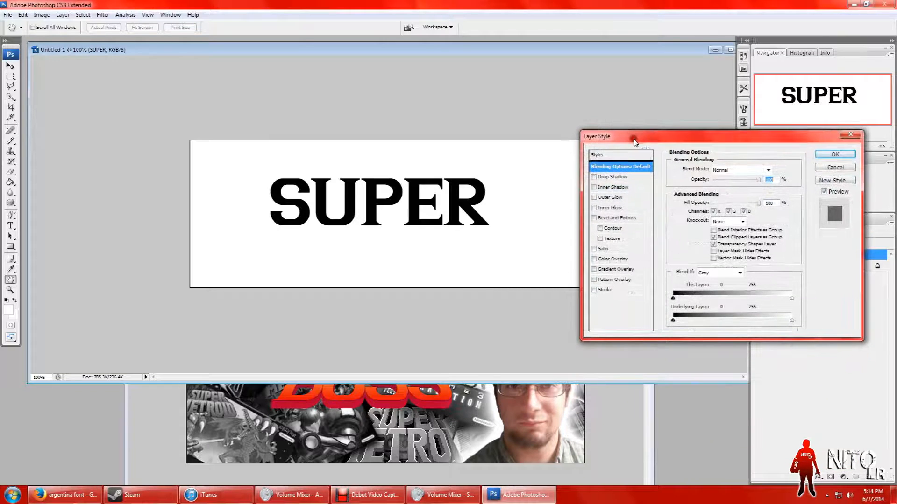
click(602, 269)
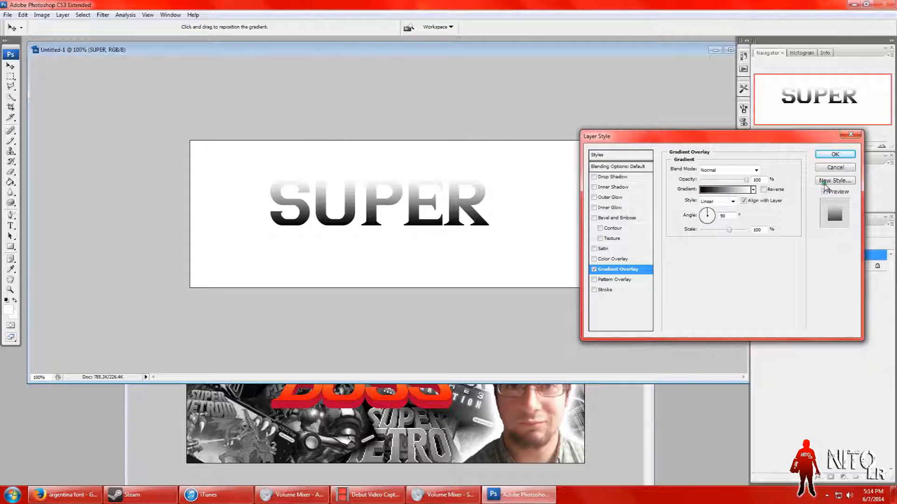
click(835, 167)
Step: Shorten the document window to uncover the finished banner, and open the Super Metroid title-screen image in Firefox's "super metroid" image results
drag(667, 384, 662, 318)
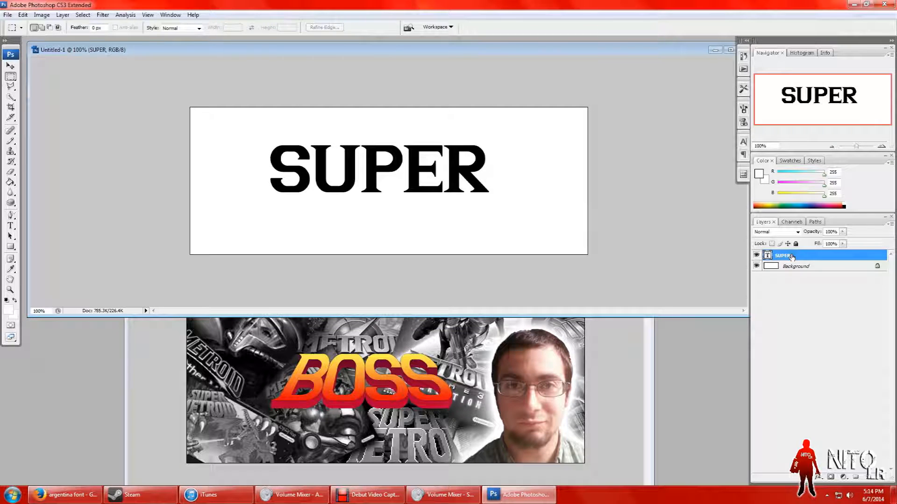
click(66, 495)
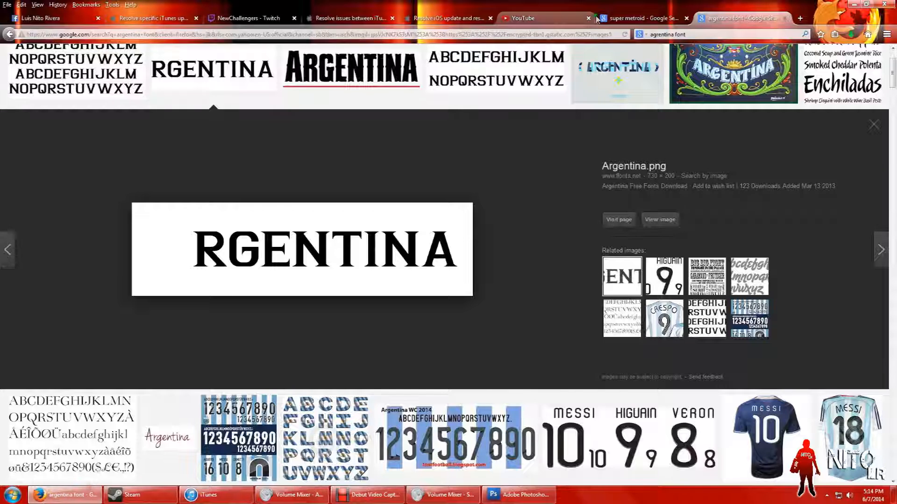
click(640, 17)
scroll(448, 205, up, 15)
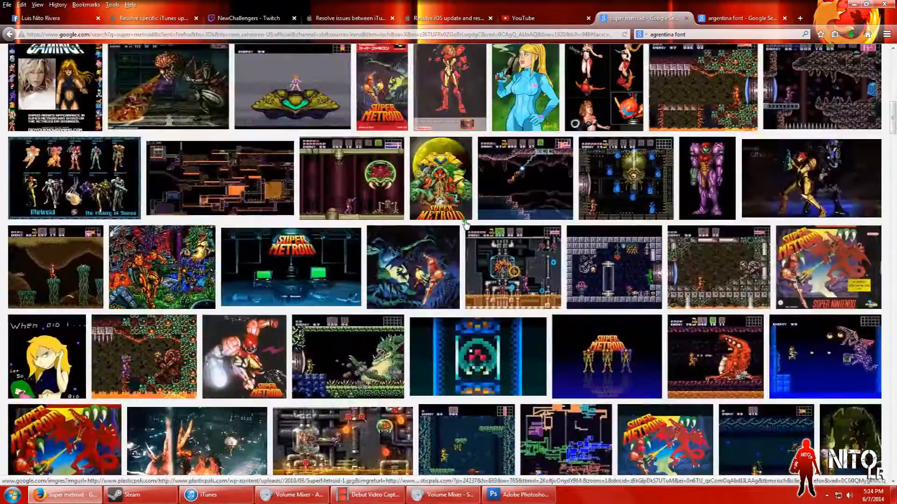
scroll(494, 233, up, 3)
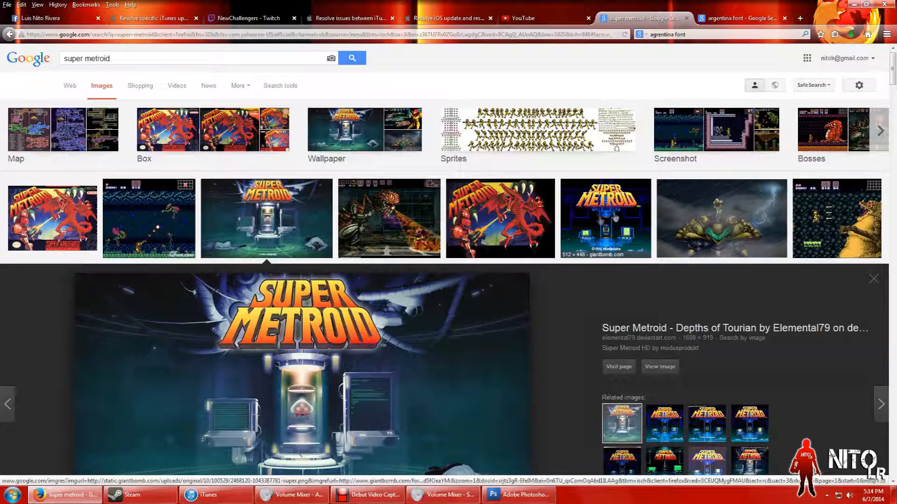
click(615, 217)
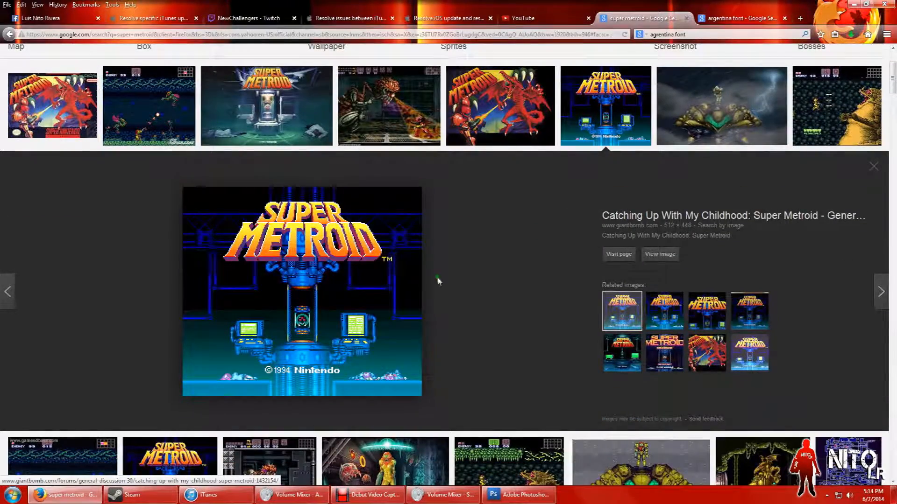
Step: Look through more Super Metroid image results for logo references and return to Photoshop
scroll(436, 280, down, 10)
scroll(502, 280, down, 5)
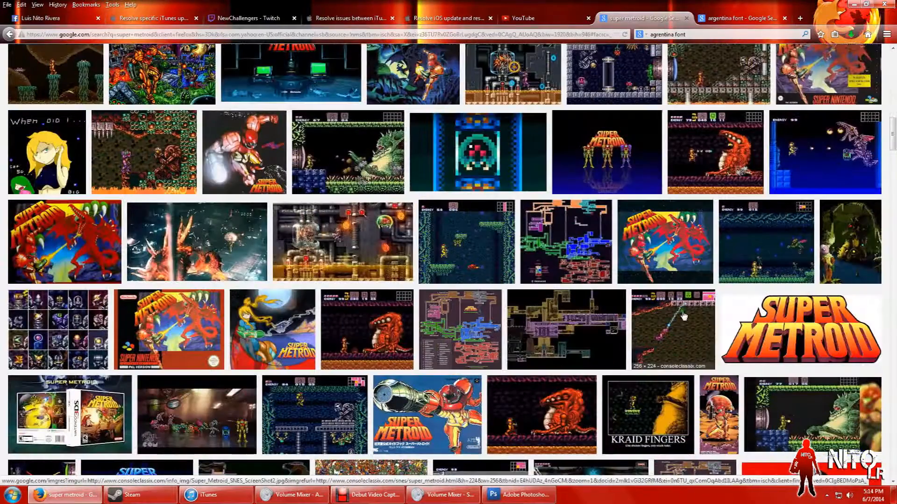
scroll(679, 313, down, 6)
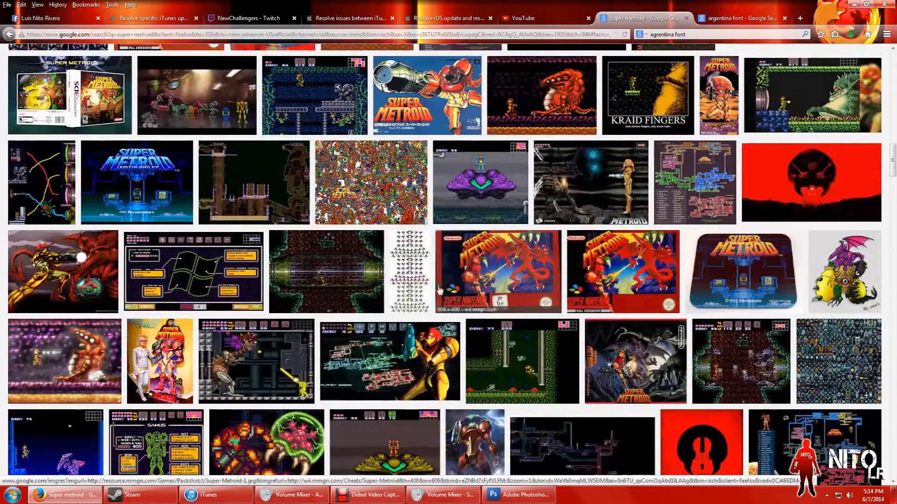
scroll(492, 272, up, 1)
click(522, 495)
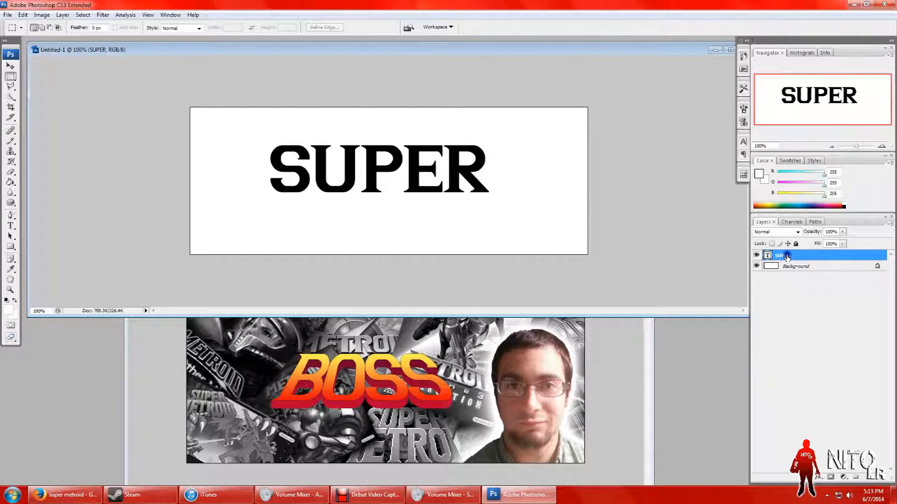
Step: Add a Gradient Overlay to the SUPER text layer and open its gradient for editing
right_click(787, 256)
click(819, 226)
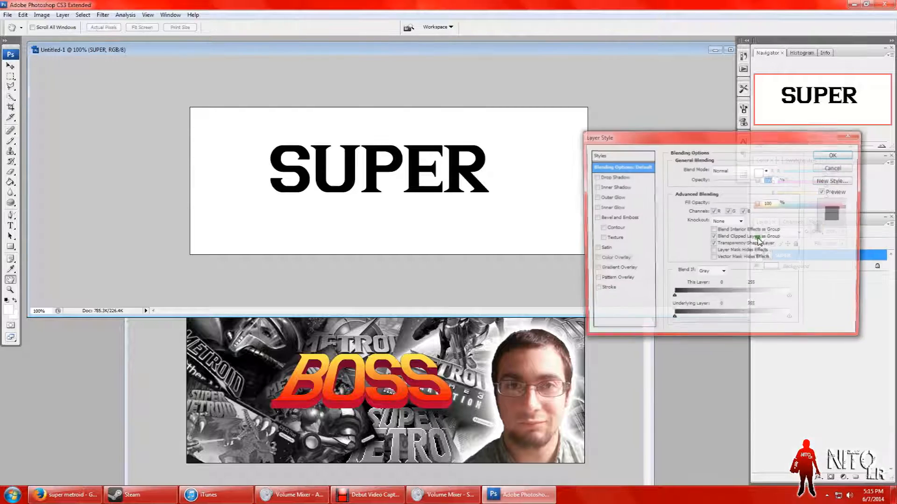
click(594, 269)
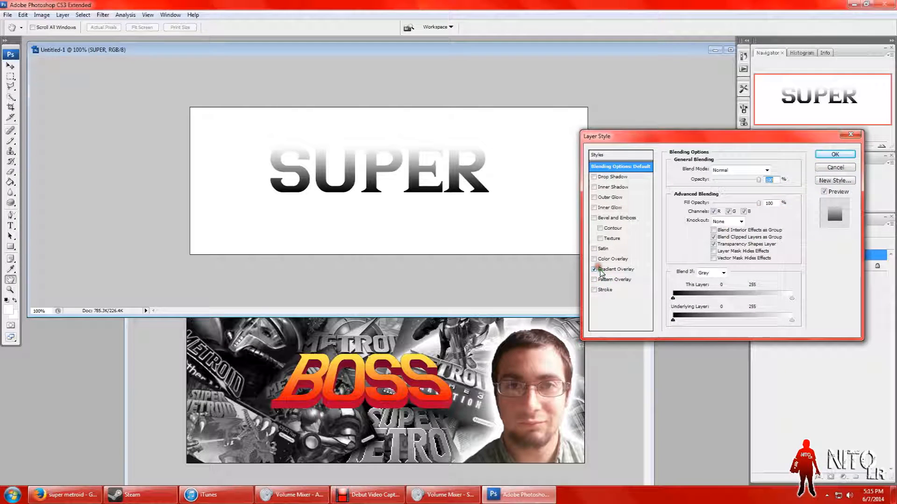
click(619, 270)
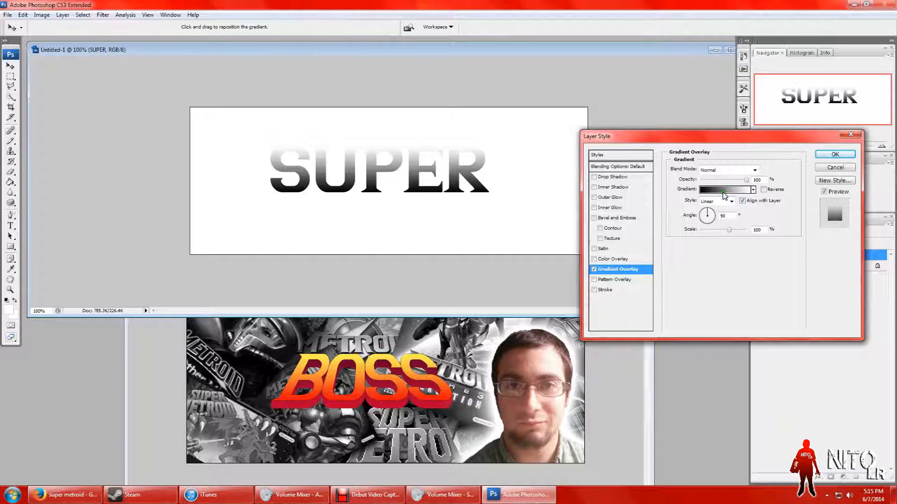
click(725, 191)
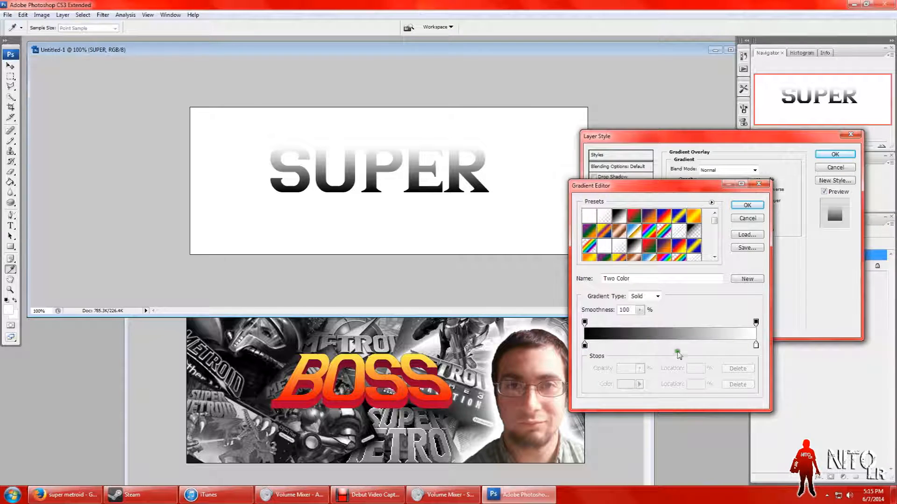
Step: Set the gradient's stops to the red and yellow sampled from the banner's BOSS lettering and apply the layer style
click(584, 345)
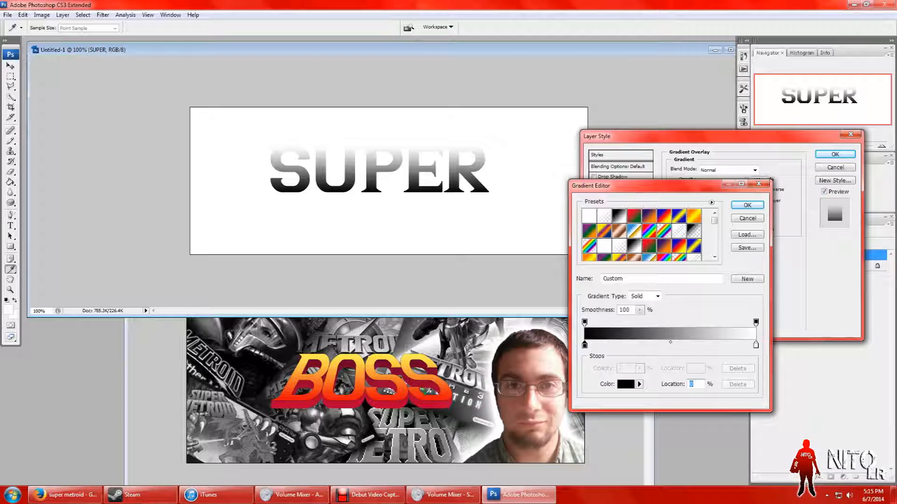
click(434, 398)
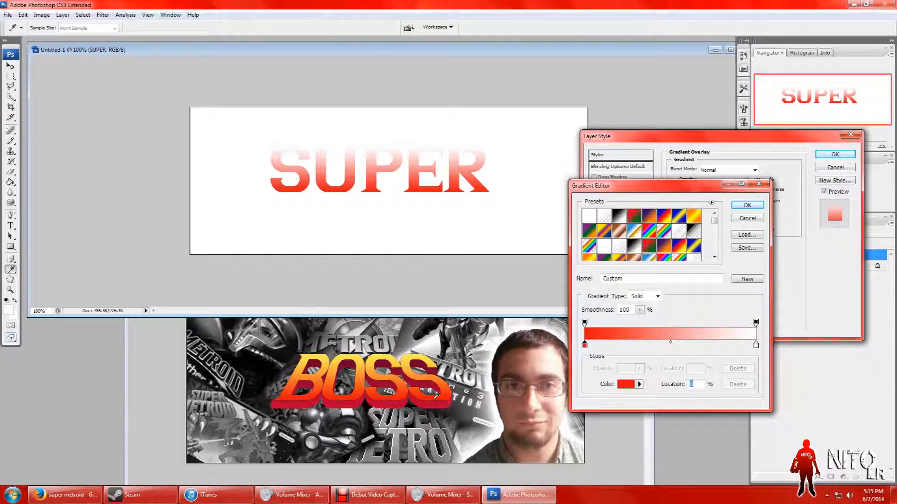
click(755, 345)
click(356, 354)
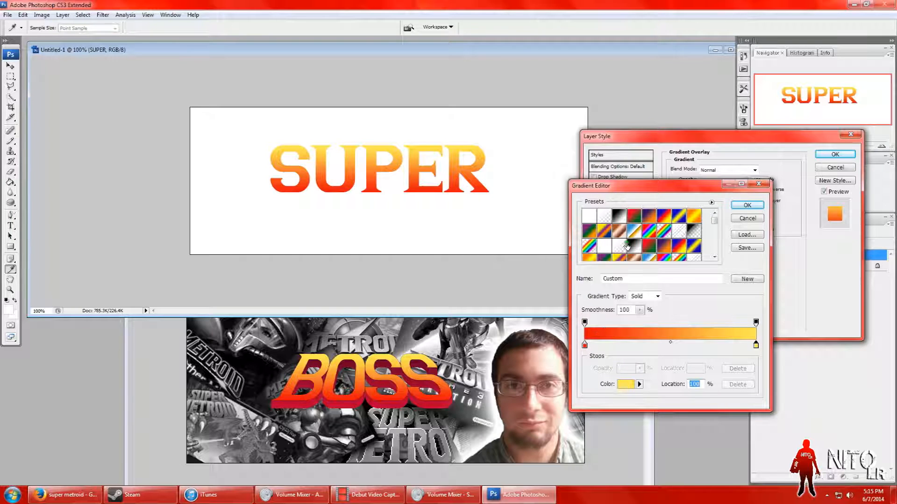
click(746, 205)
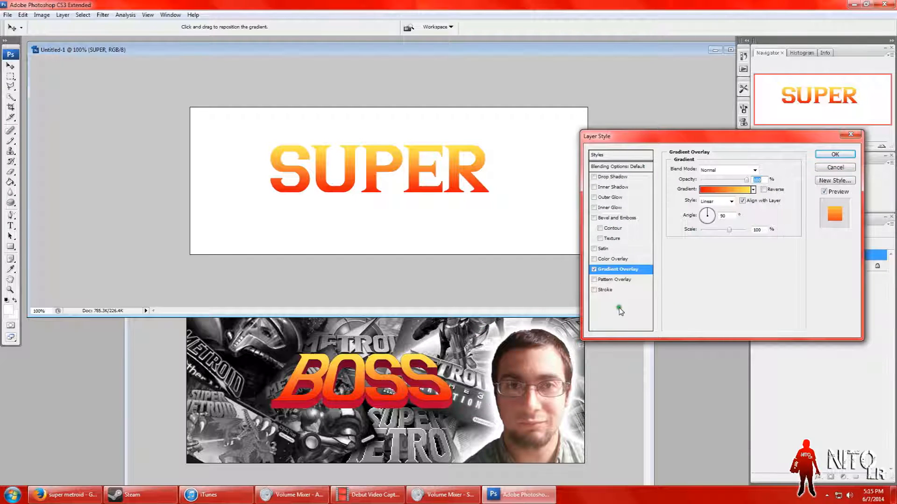
click(835, 154)
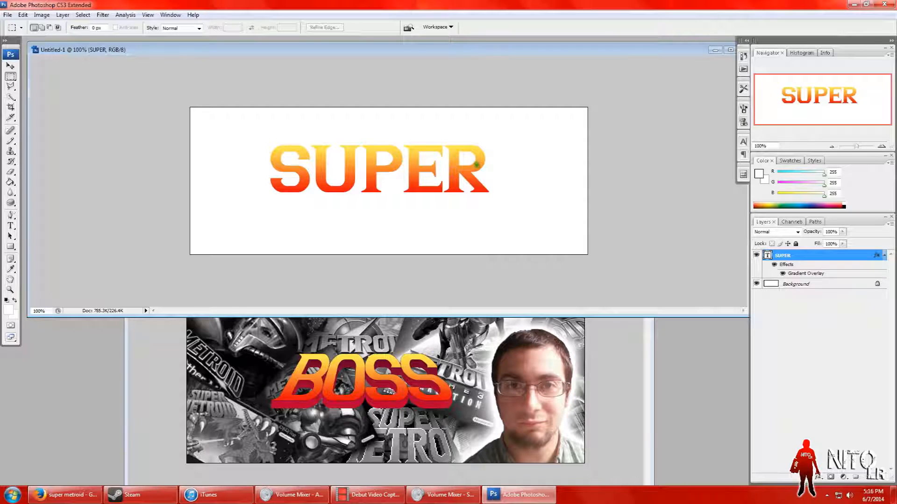
Step: Remove the faux bold from the SUPER text to allow warping, look through the warp styles and close Warp Text without choosing one
click(10, 226)
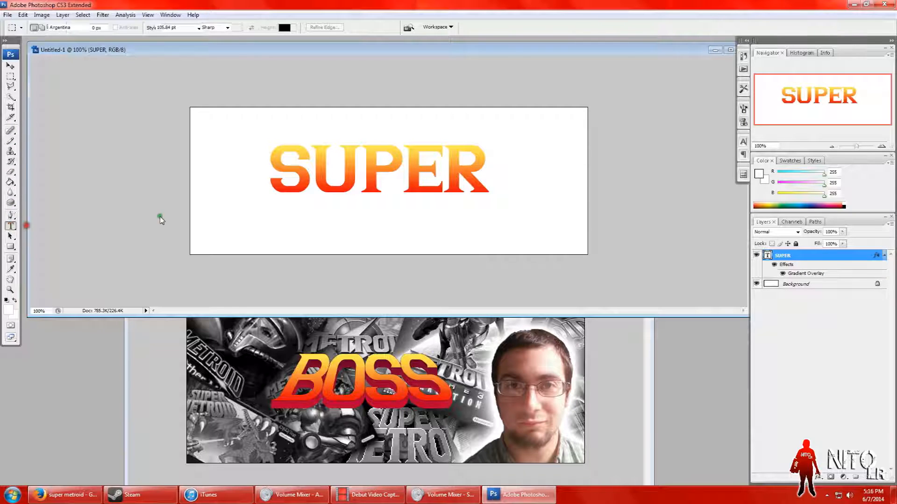
drag(488, 177, 272, 174)
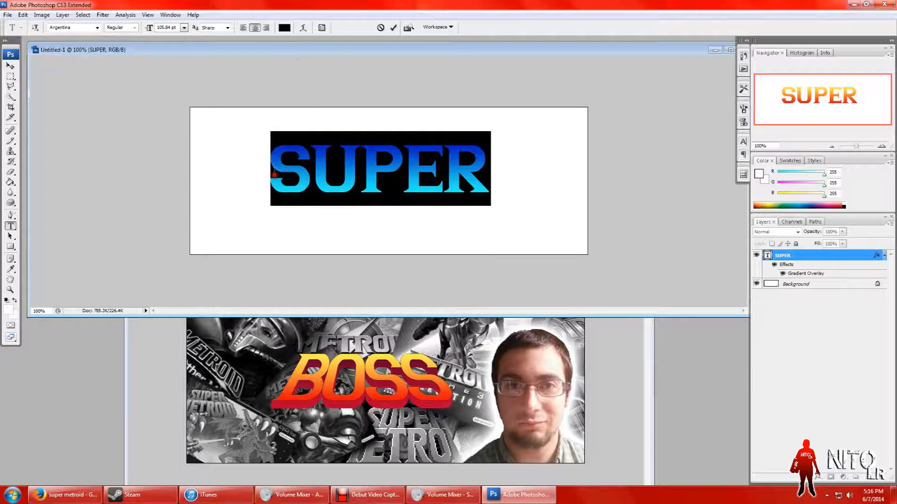
click(305, 29)
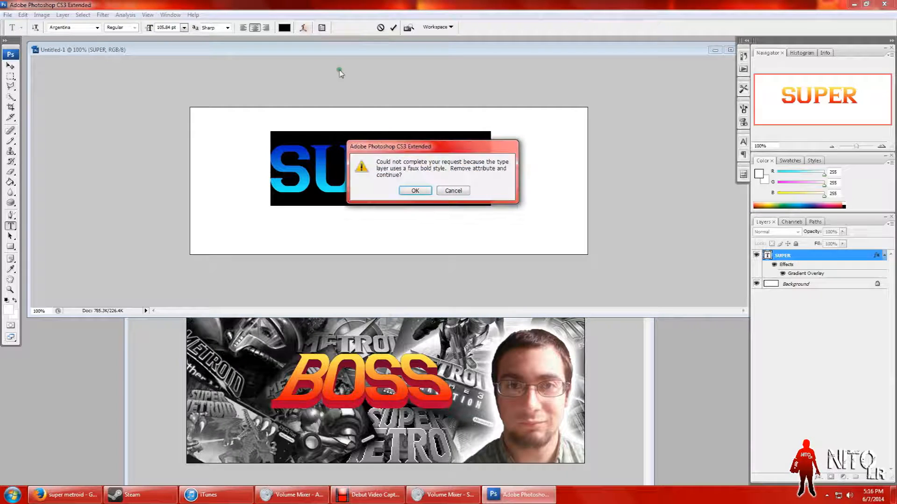
click(417, 191)
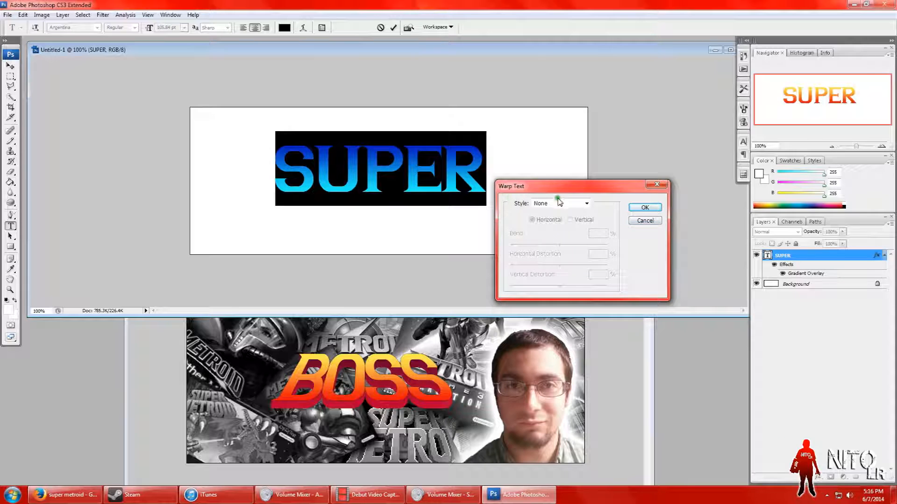
click(586, 204)
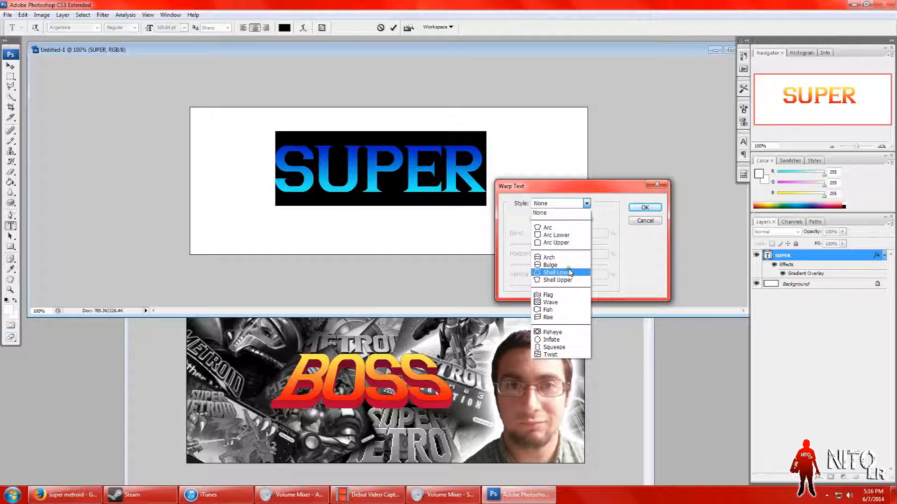
click(644, 220)
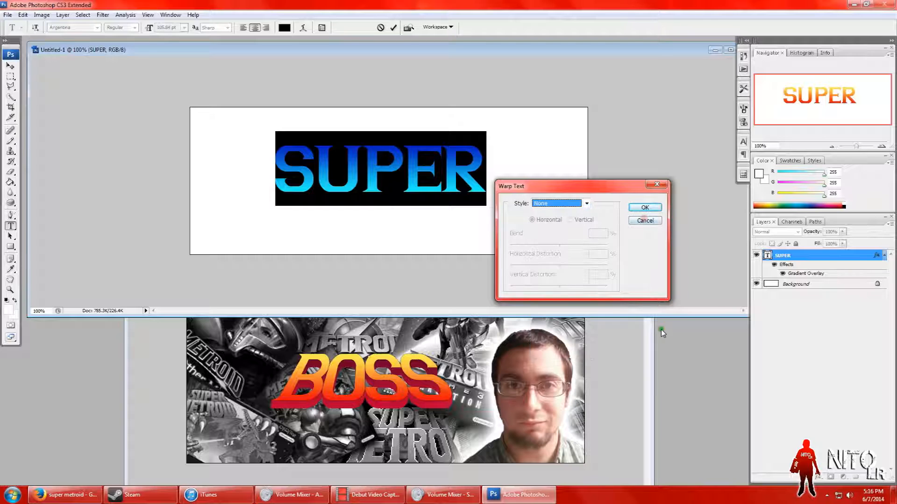
click(646, 221)
Step: Check the Warp Text settings used on the BOSS text in the finished banner document
click(626, 400)
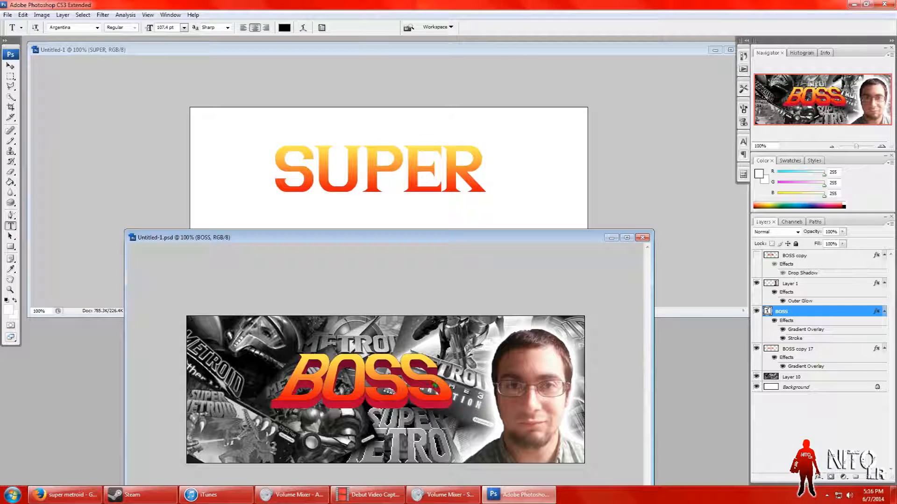
drag(447, 395, 321, 391)
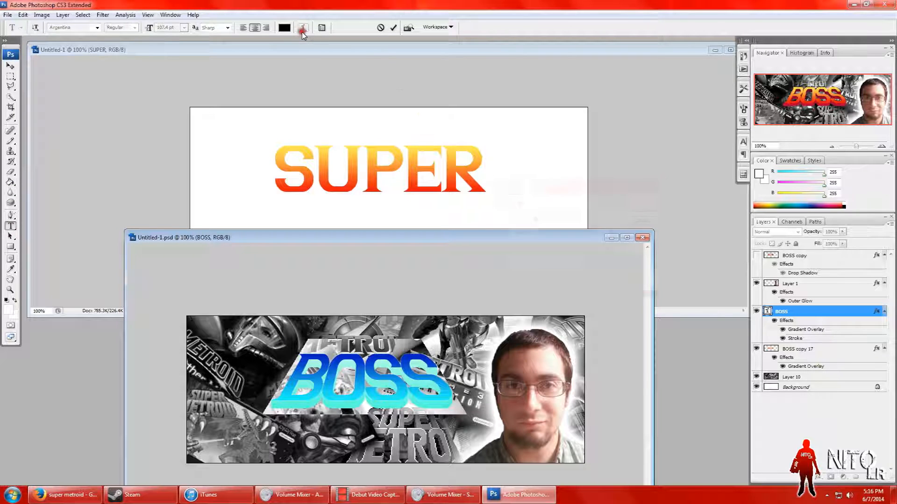
click(303, 27)
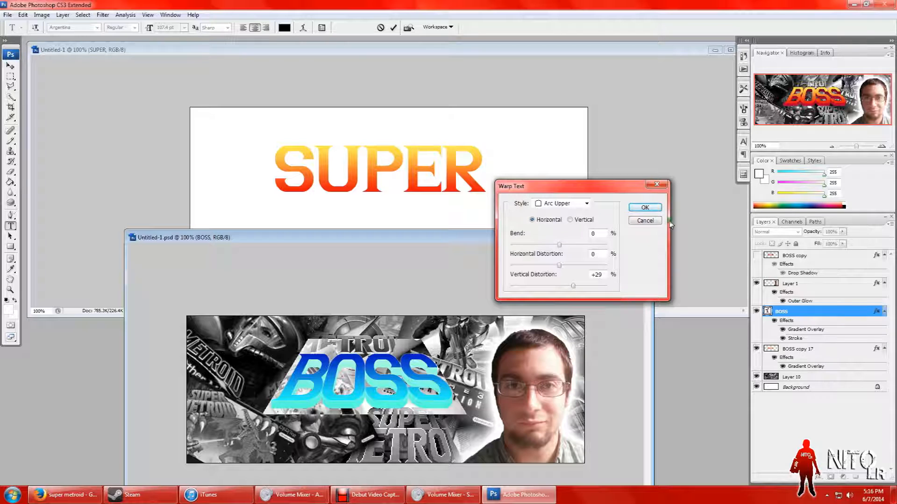
click(658, 208)
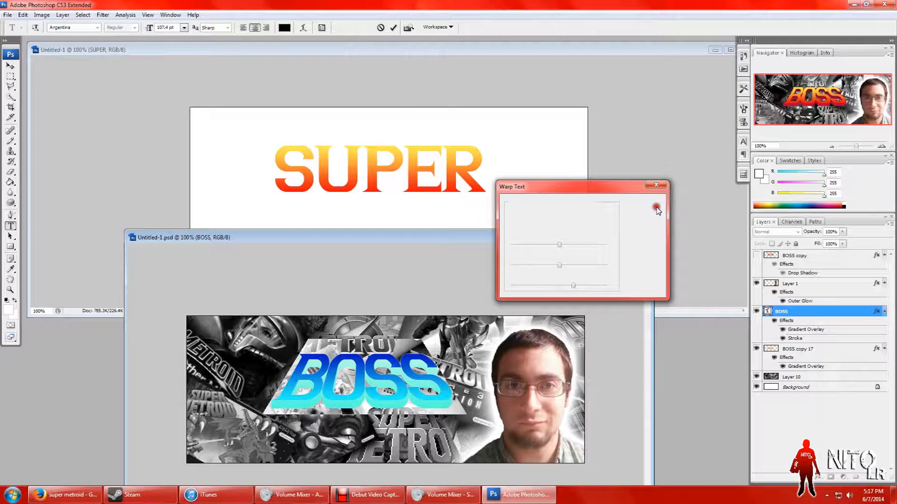
Step: Warp the SUPER text with the Arc Upper style, 0% bend and +29% vertical distortion, and commit the text edit
click(499, 164)
drag(477, 182, 273, 178)
click(303, 27)
click(581, 205)
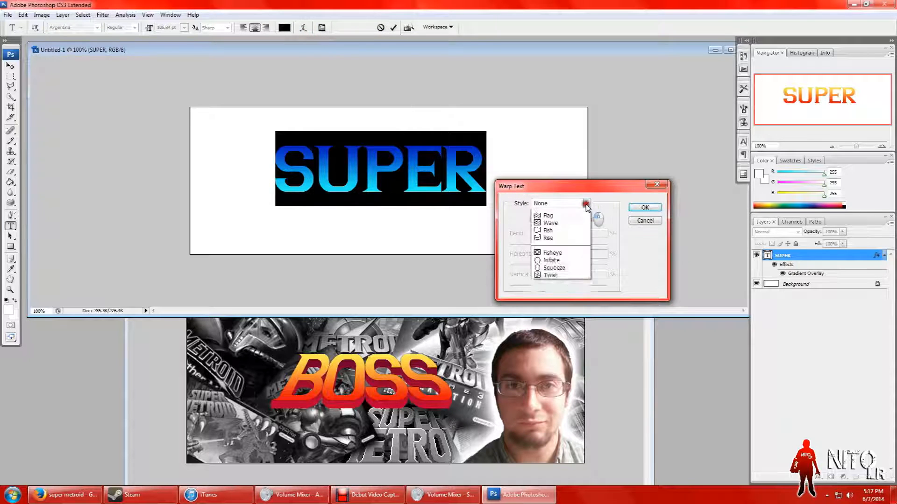
click(570, 243)
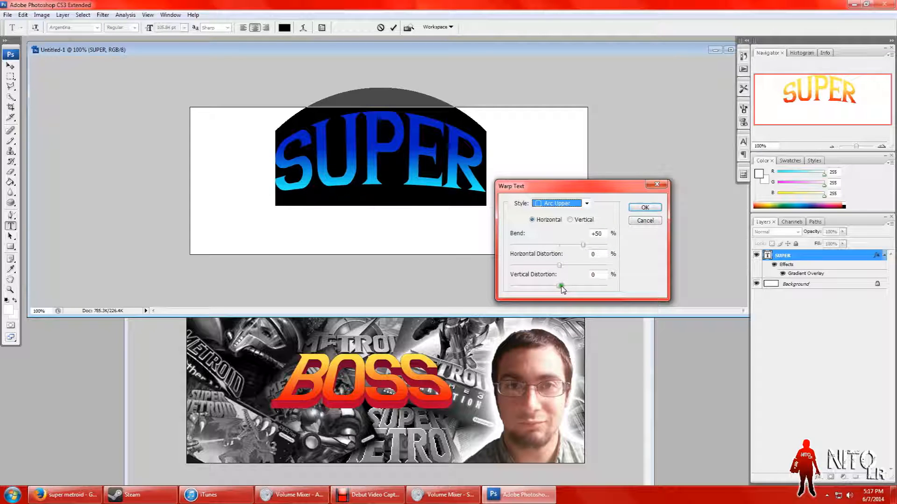
drag(583, 244, 559, 246)
drag(559, 285, 575, 290)
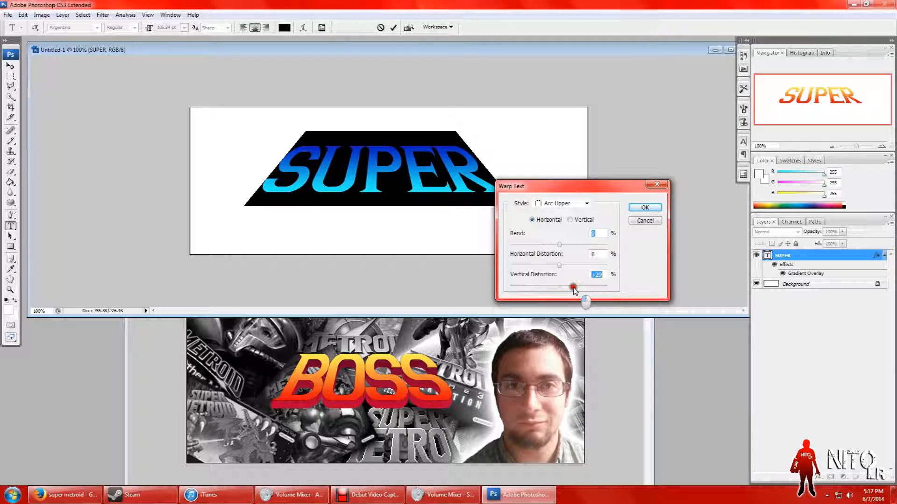
click(644, 207)
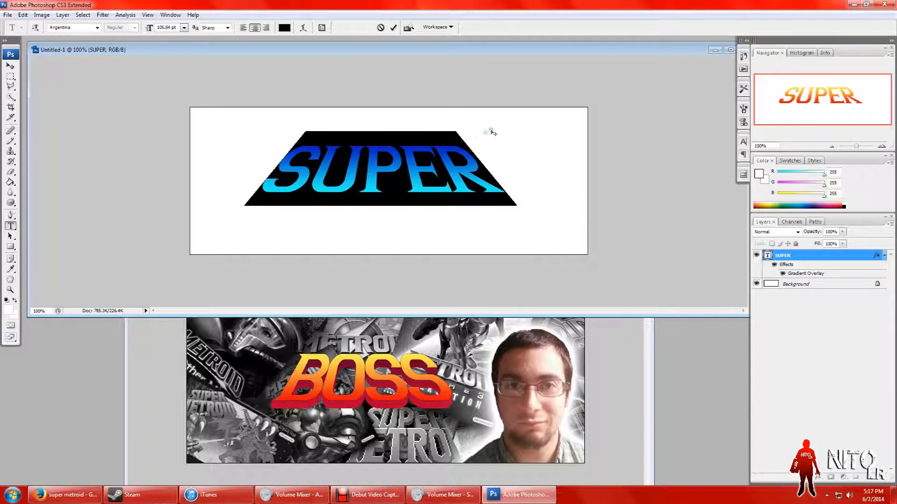
click(10, 76)
Step: Switch to Firefox, open the source page of the Super Metroid logo from the image results and copy the logo image
click(63, 494)
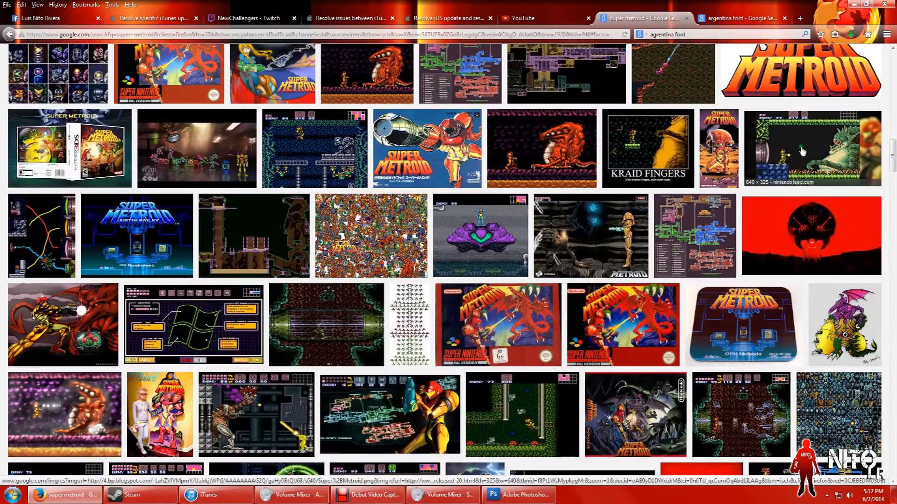
scroll(345, 294, up, 3)
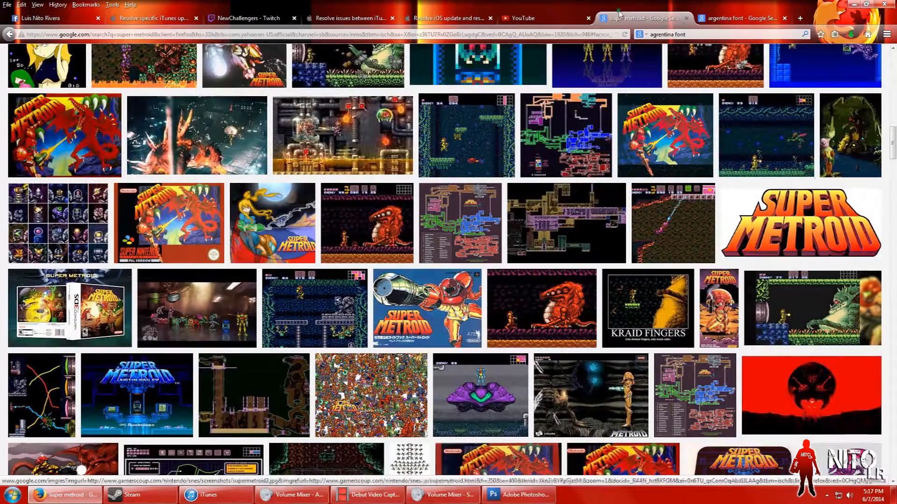
click(775, 210)
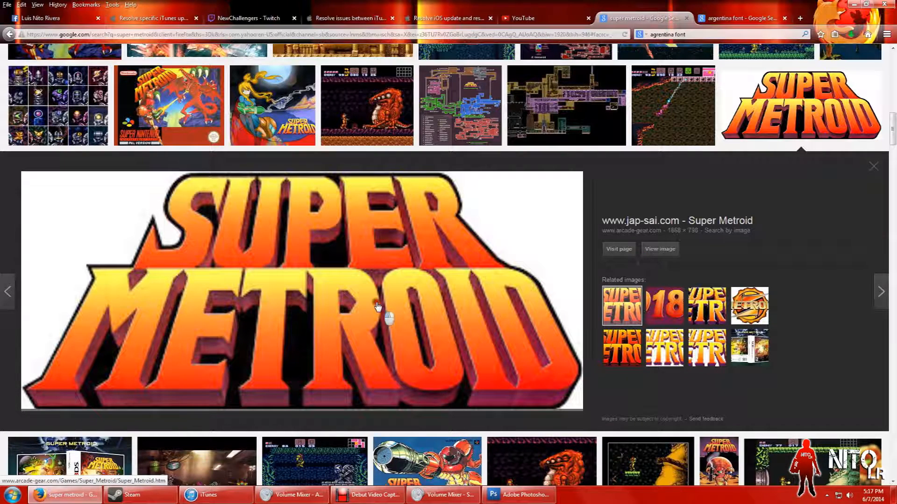
click(389, 315)
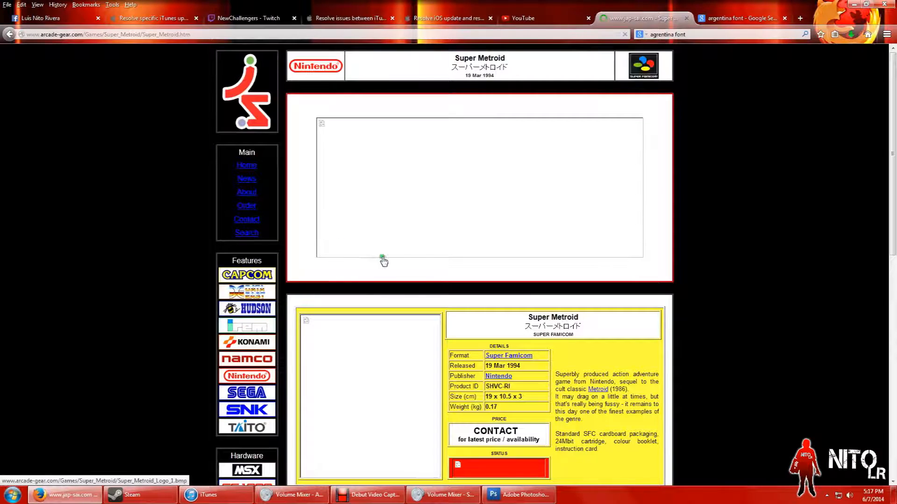
right_click(462, 182)
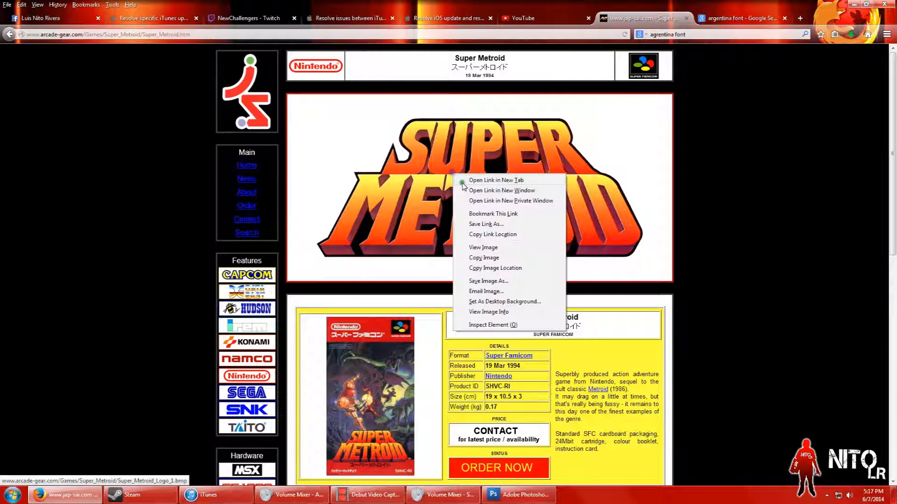
click(490, 258)
Step: Return to Photoshop, paste the copied logo into the Untitled-1 document and shift it slightly with the Move tool
click(518, 494)
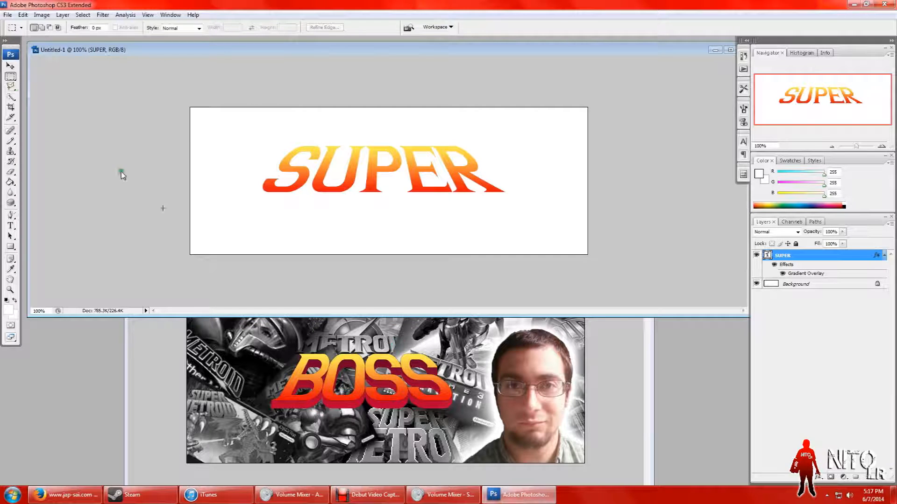
click(22, 15)
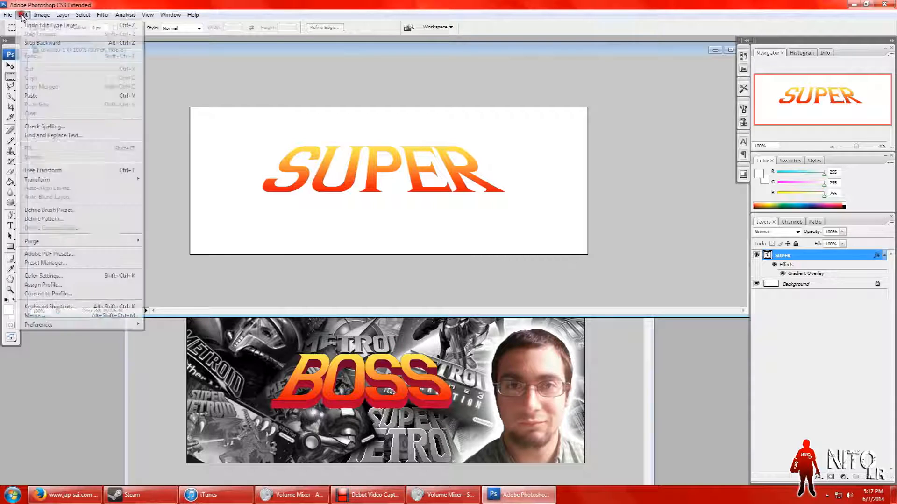
click(31, 95)
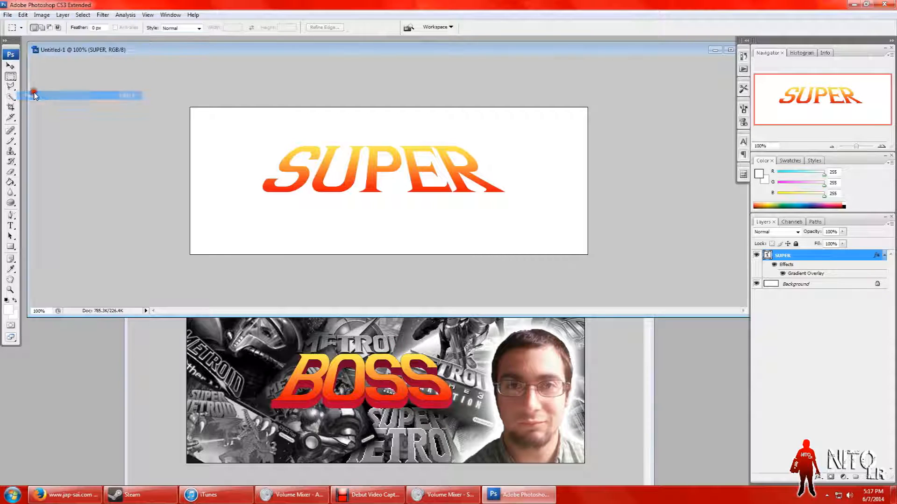
click(10, 66)
drag(290, 184, 301, 188)
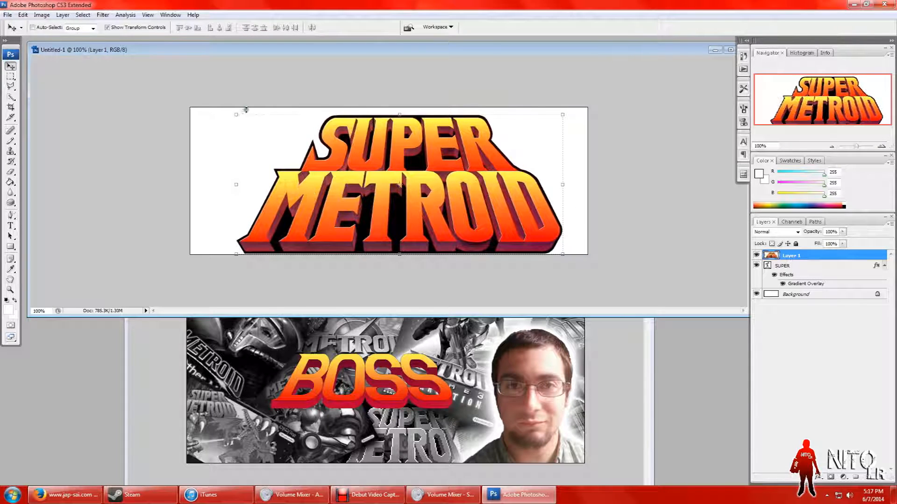
Step: Scale the pasted logo to about 31.9%, place it in the canvas's lower-right corner, apply the transformation and make the document window taller
drag(236, 112, 455, 216)
drag(496, 236, 511, 227)
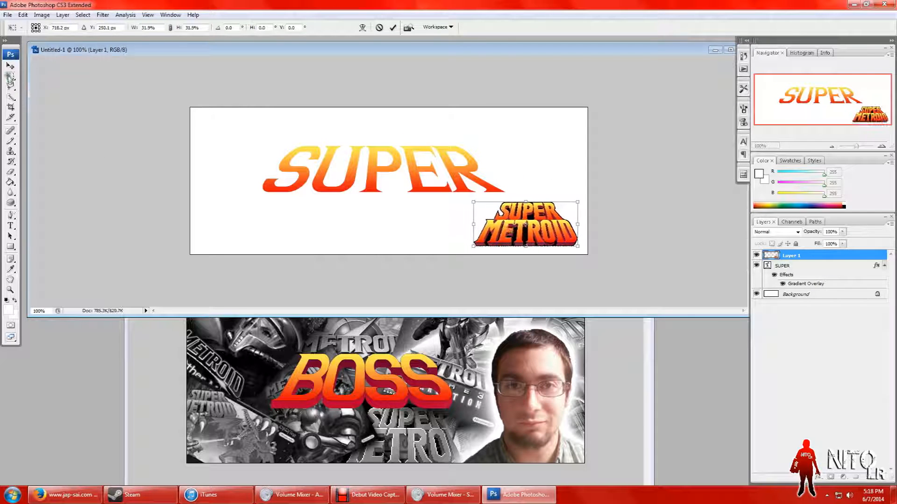
click(11, 66)
click(400, 187)
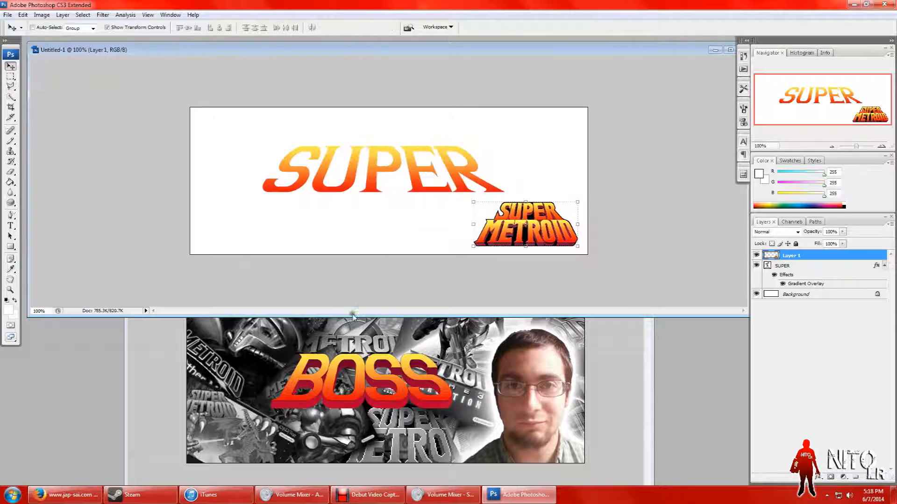
drag(350, 315, 326, 462)
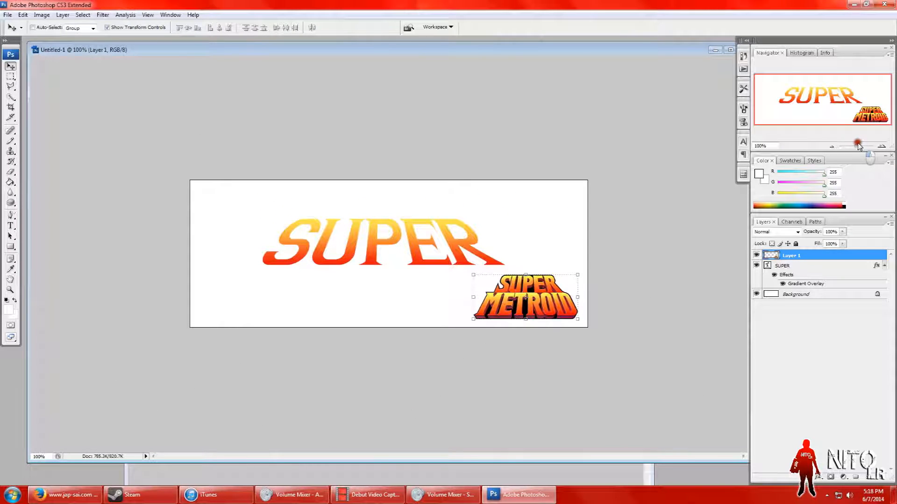
Step: Enlarge the view to about 165% and move the pasted Super Metroid logo into the canvas's lower-left corner
drag(859, 150, 858, 148)
drag(590, 360, 125, 364)
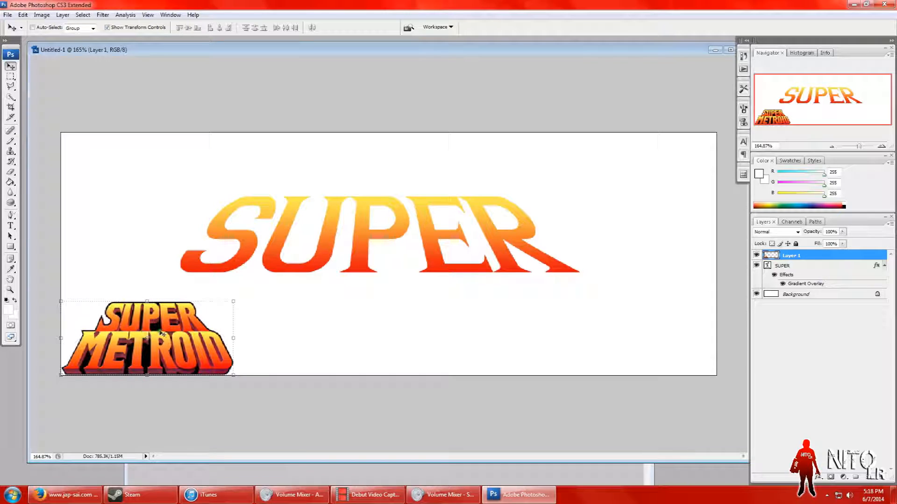
Step: Reduce the Arc Upper warp on the whole SUPER text to +23% vertical distortion
click(11, 225)
drag(571, 257, 219, 235)
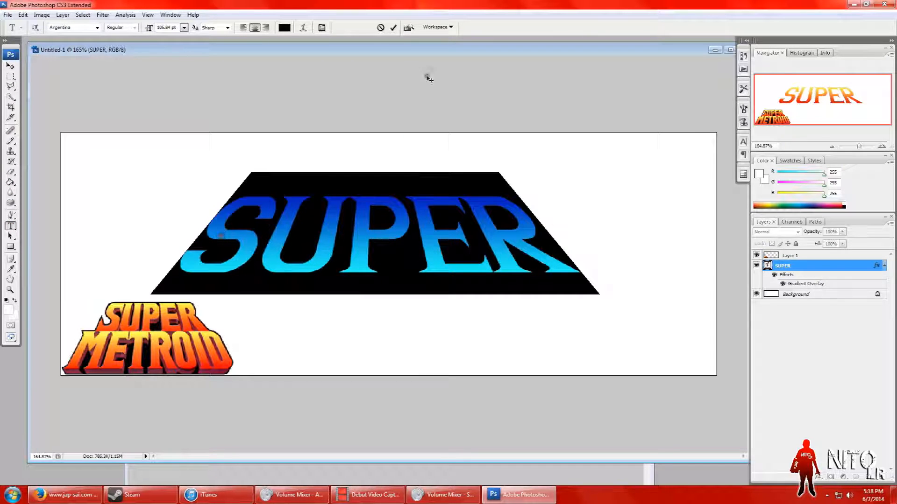
click(305, 28)
drag(563, 187, 640, 147)
drag(649, 246, 647, 249)
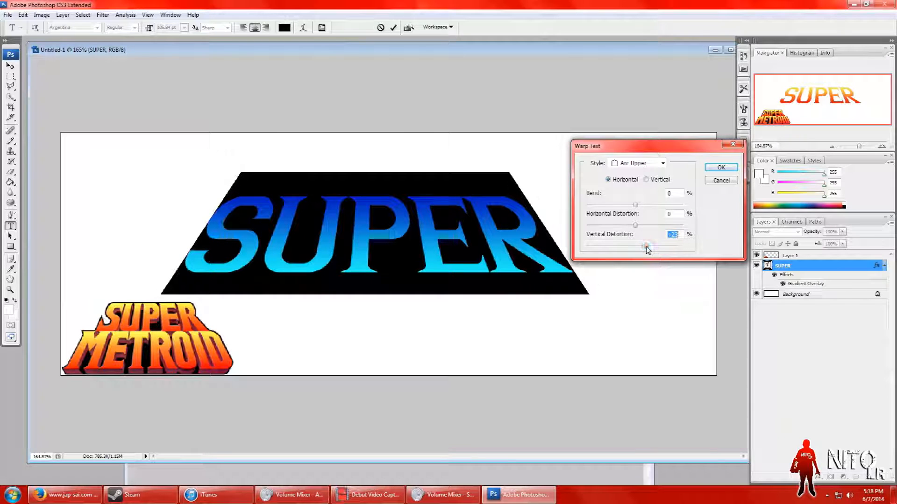
click(721, 169)
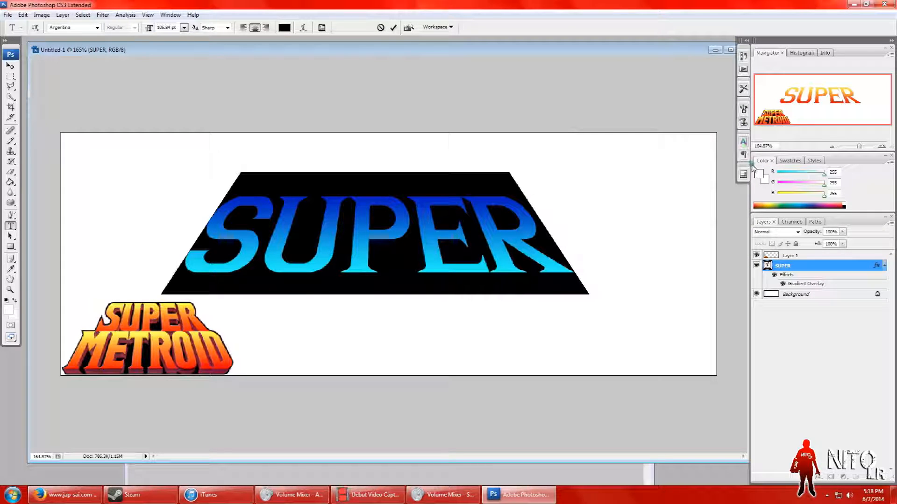
Step: Open the character settings and set the tracking of the whole SUPER text to -45
click(743, 143)
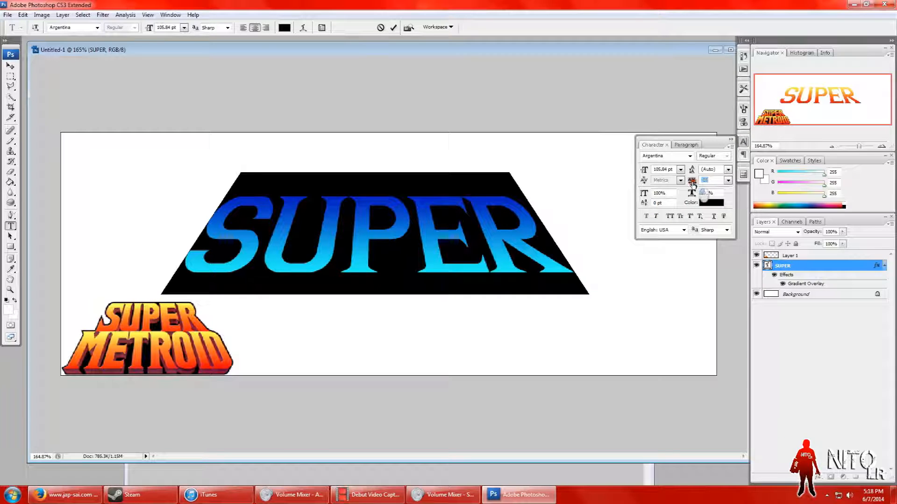
drag(693, 185, 692, 185)
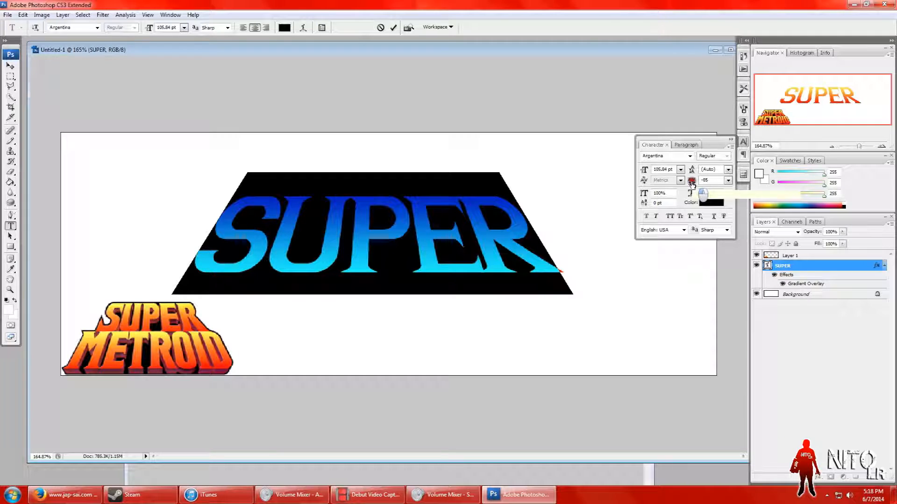
drag(691, 183, 693, 184)
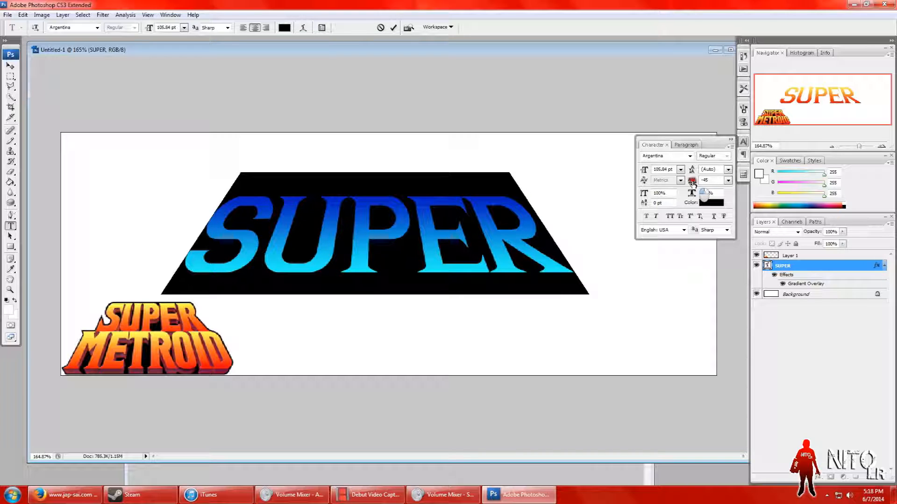
Step: Set the tracking of the letter S in SUPER to -105
click(411, 231)
click(265, 235)
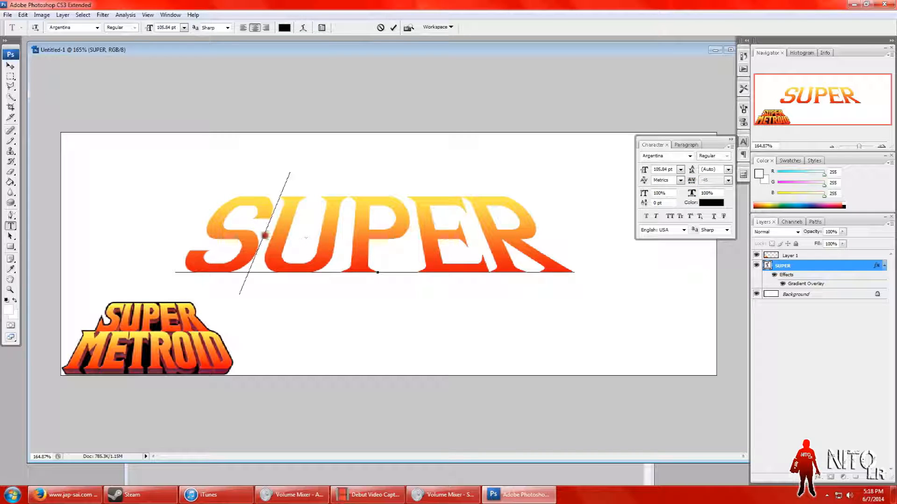
drag(266, 235, 227, 237)
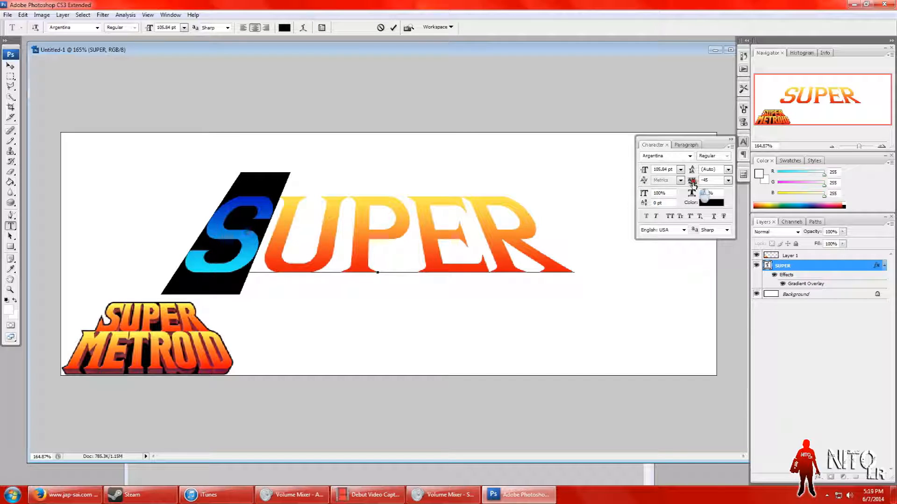
drag(693, 184, 692, 184)
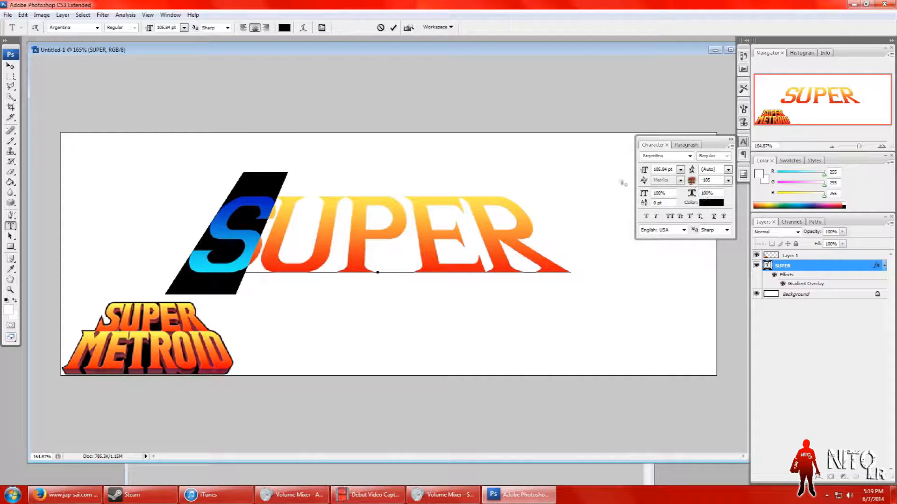
Step: Shift the SUPER text slightly up and left, and set the tracking of the letters ER to -65
click(292, 245)
click(407, 253)
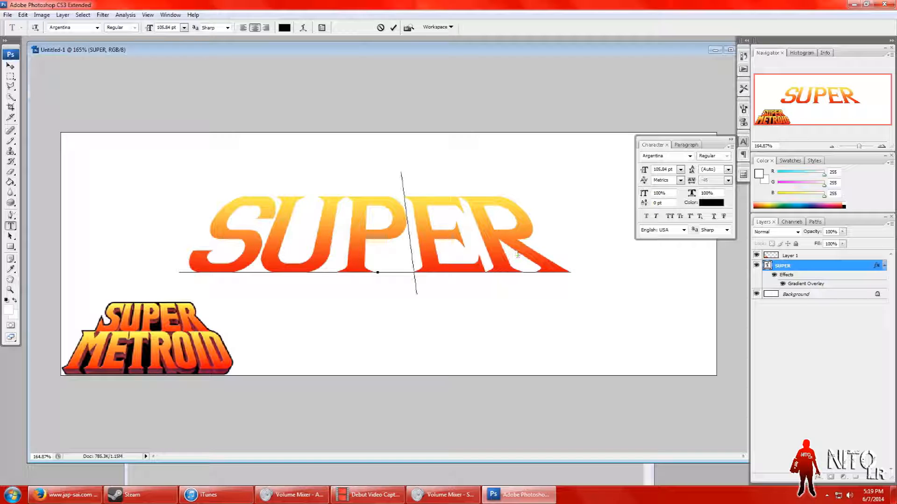
mouse_move(546, 206)
mouse_down()
mouse_move(530, 251)
mouse_move(556, 200)
mouse_move(551, 190)
mouse_move(548, 239)
mouse_move(545, 204)
mouse_up()
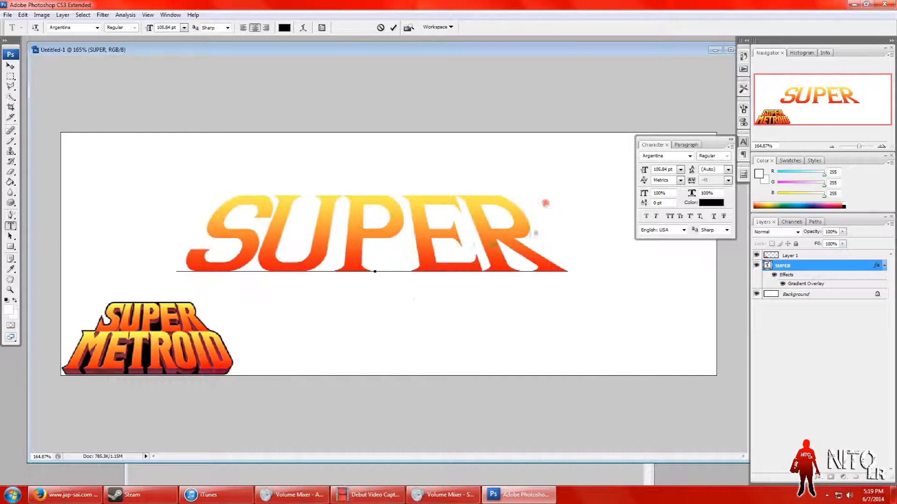
drag(403, 219, 553, 246)
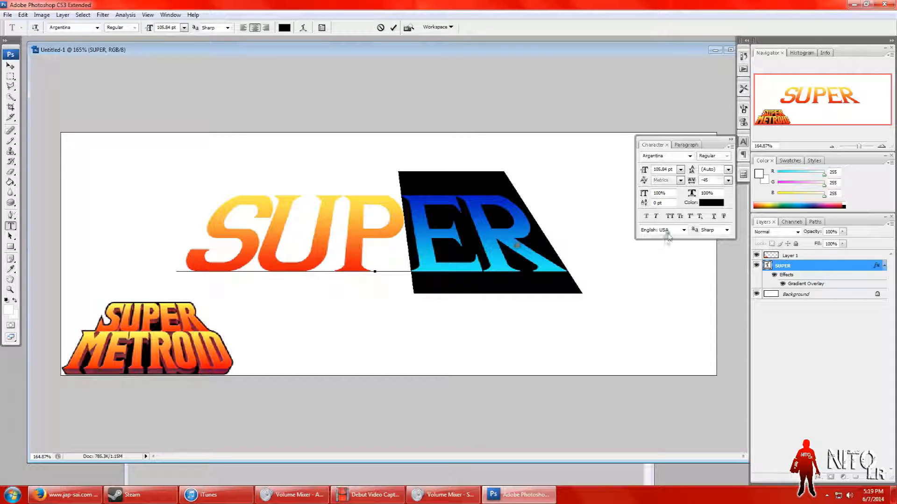
drag(693, 186, 694, 185)
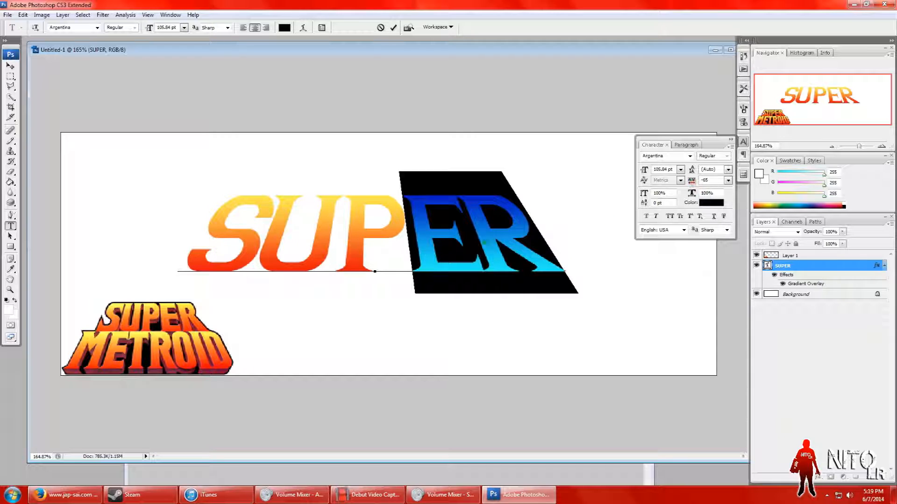
Step: Set the tracking of the final letter R to 75
click(484, 242)
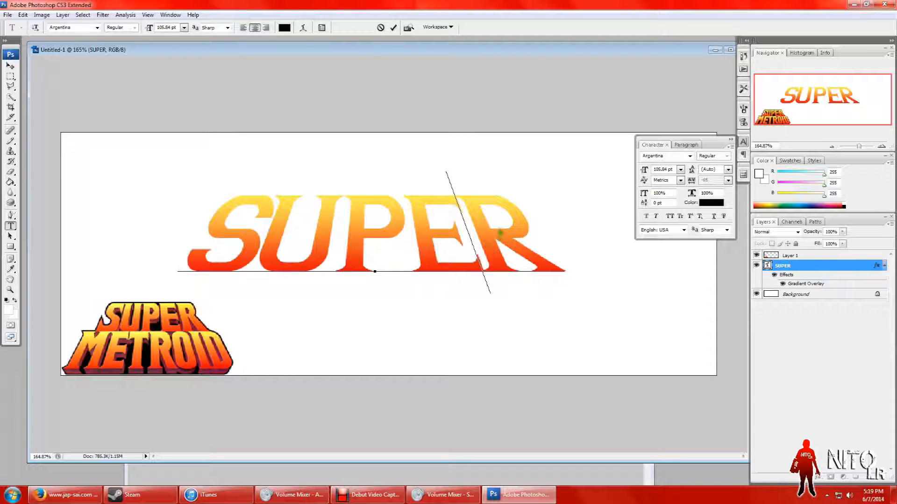
drag(494, 242, 511, 243)
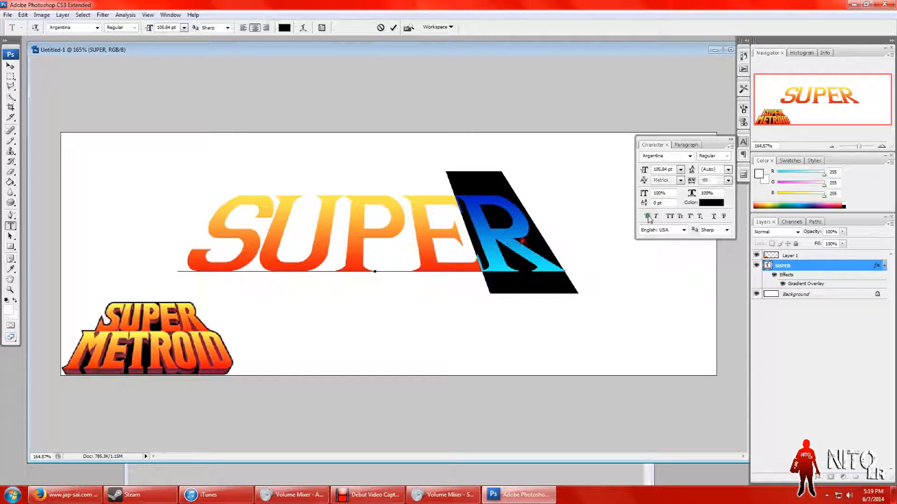
drag(691, 186, 695, 183)
Step: Set the tracking of the letter E to -45
click(481, 263)
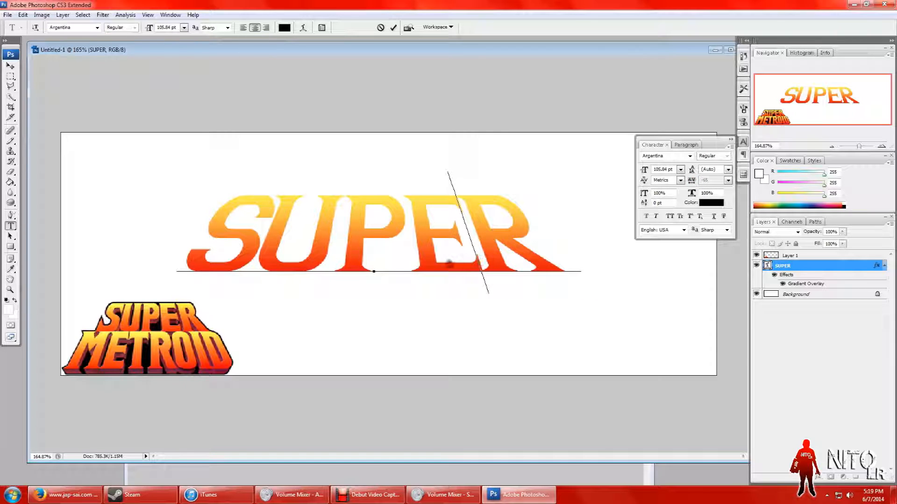
key(shift+Left)
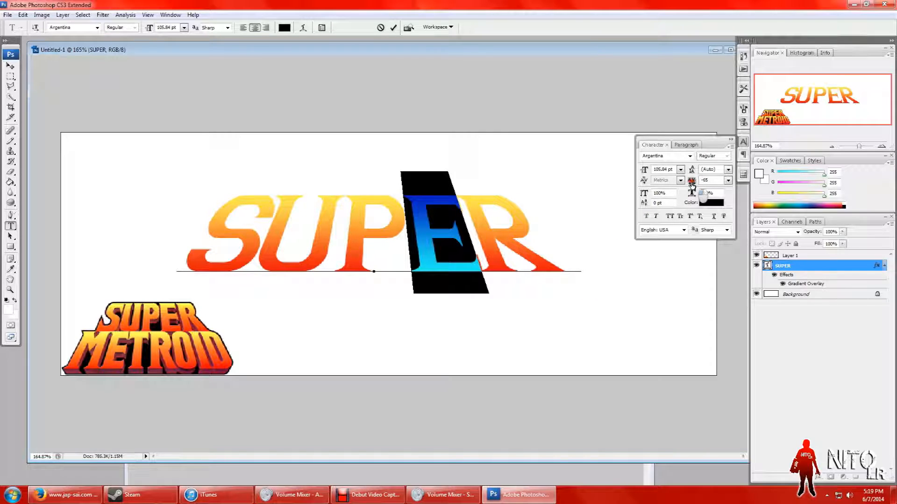
drag(691, 184, 693, 185)
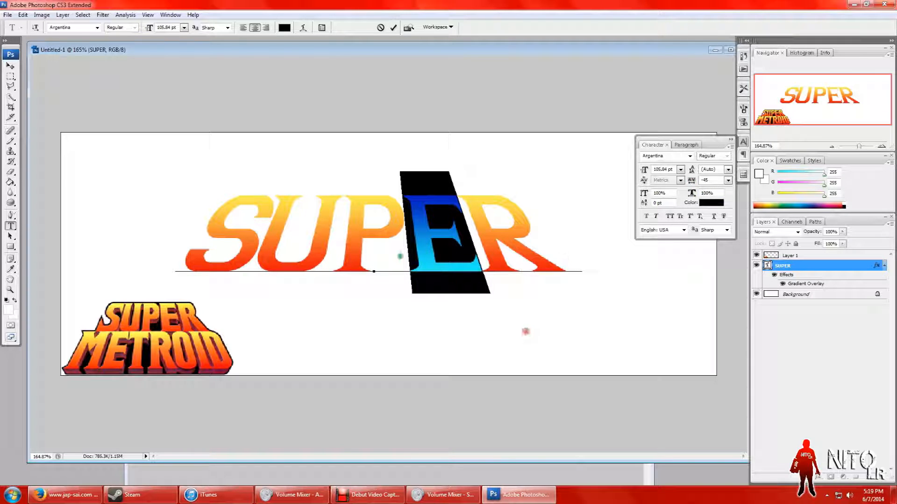
Step: Set the tracking of the letter P to -105
click(346, 257)
drag(346, 257, 386, 259)
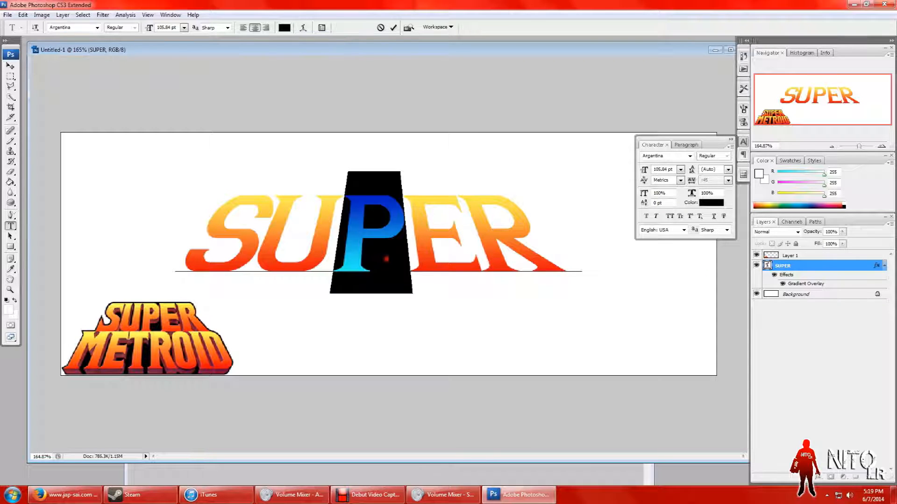
drag(693, 183, 693, 183)
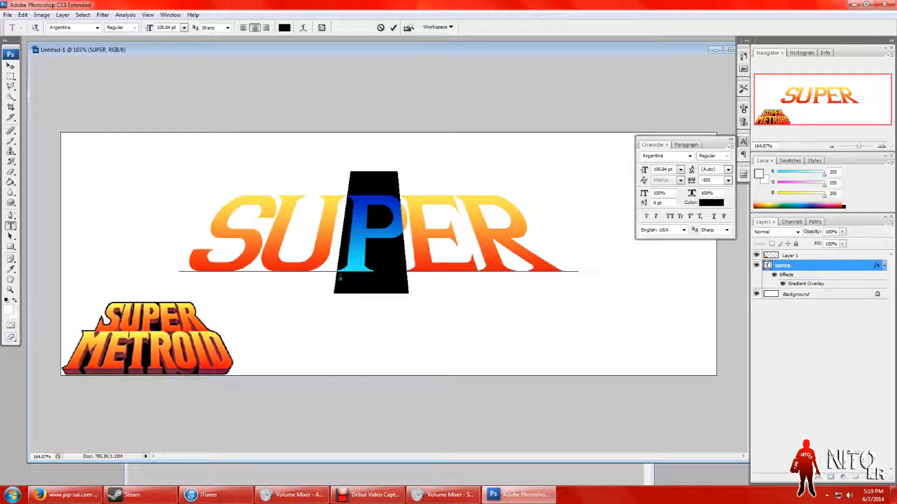
Step: Tighten the tracking of the letter U slightly and close the character settings
click(343, 241)
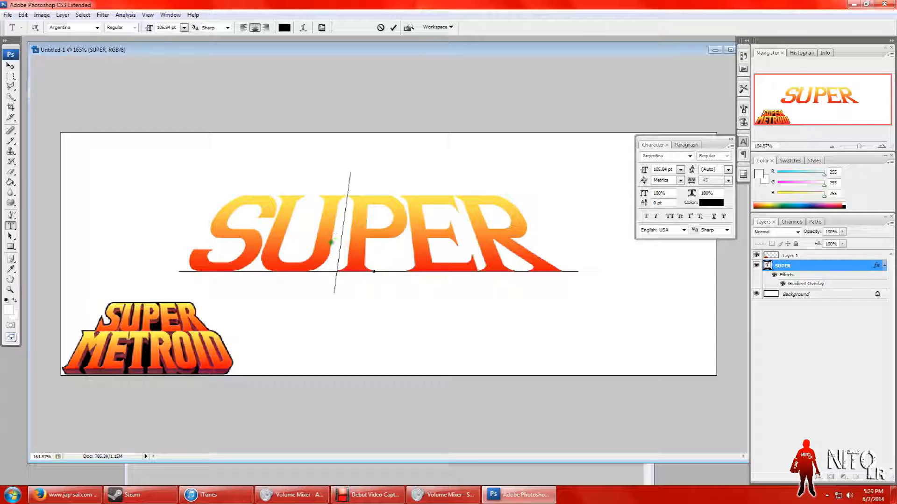
drag(301, 240, 293, 241)
click(692, 184)
text(-45)
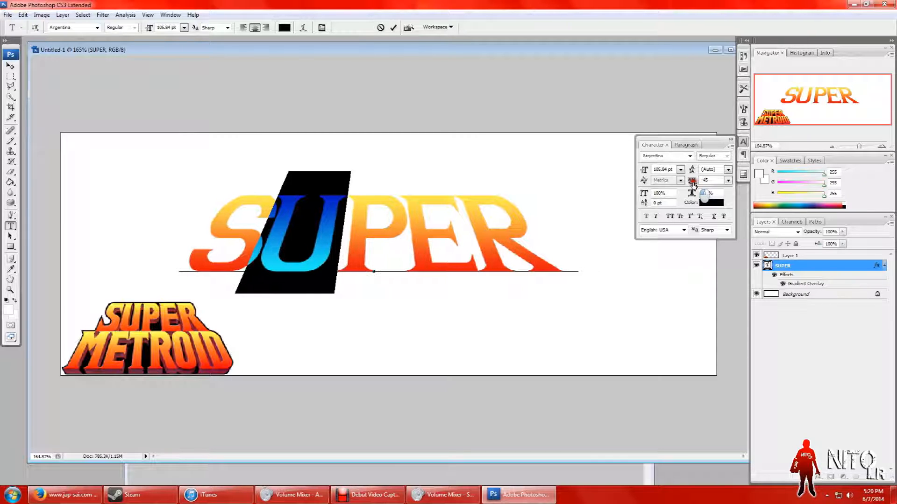
key(alt+Left)
click(557, 281)
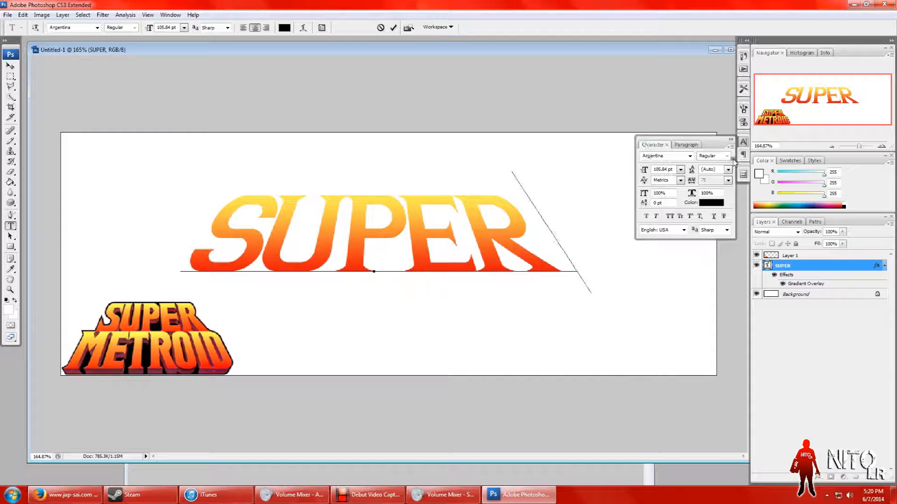
click(731, 139)
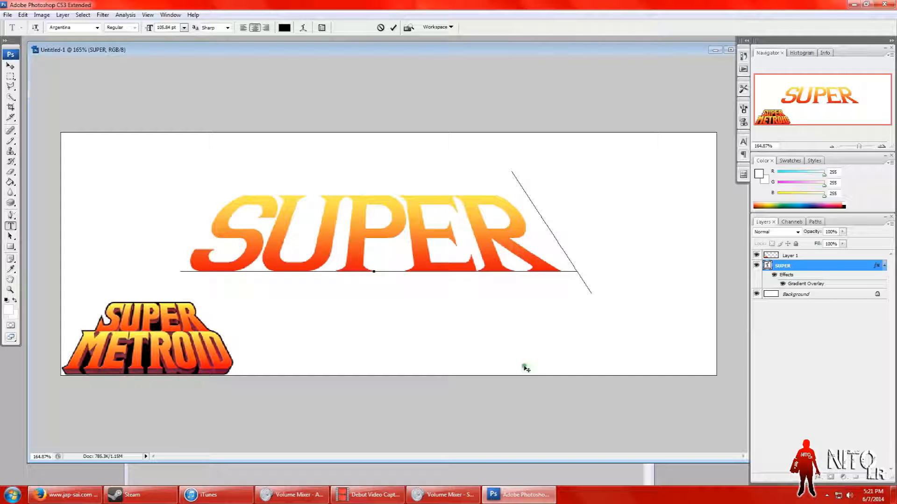
Step: Finish the text edit and duplicate the SUPER layer within Untitled-1 as SUPER copy
click(795, 270)
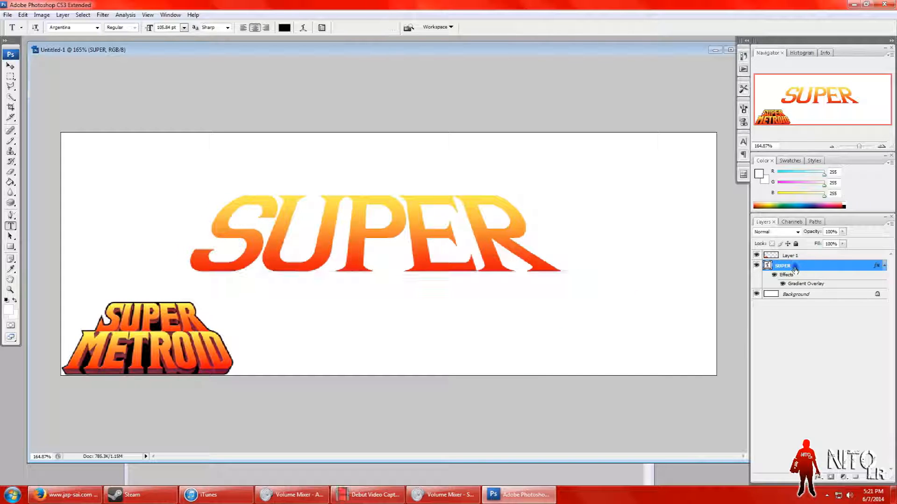
right_click(794, 270)
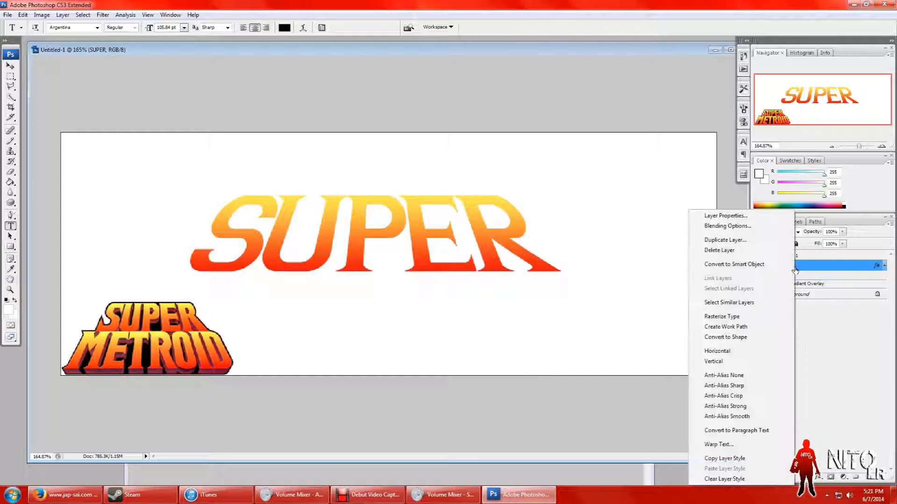
click(751, 241)
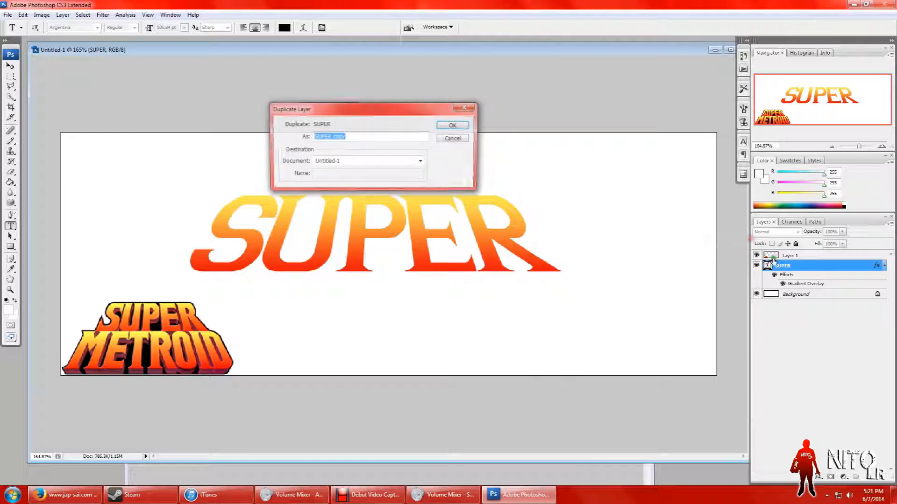
click(456, 124)
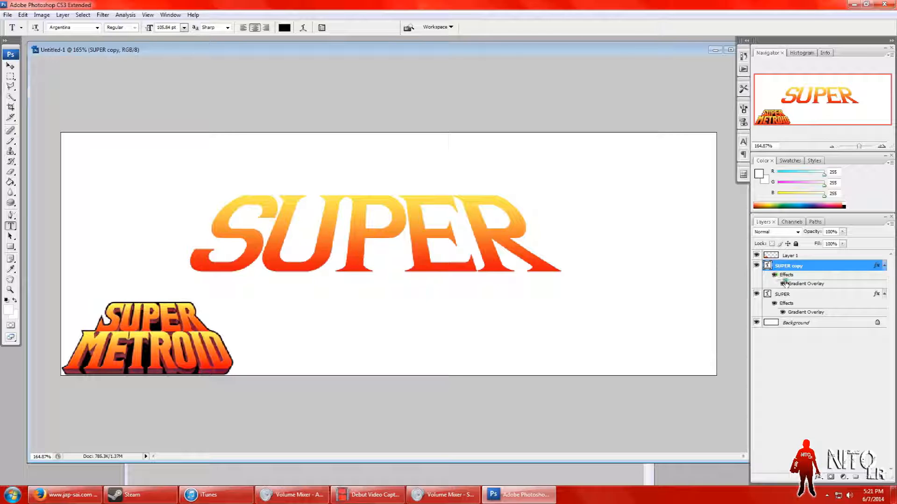
Step: Hide the Gradient Overlay effect of SUPER copy and move the SUPER layer above it
click(783, 283)
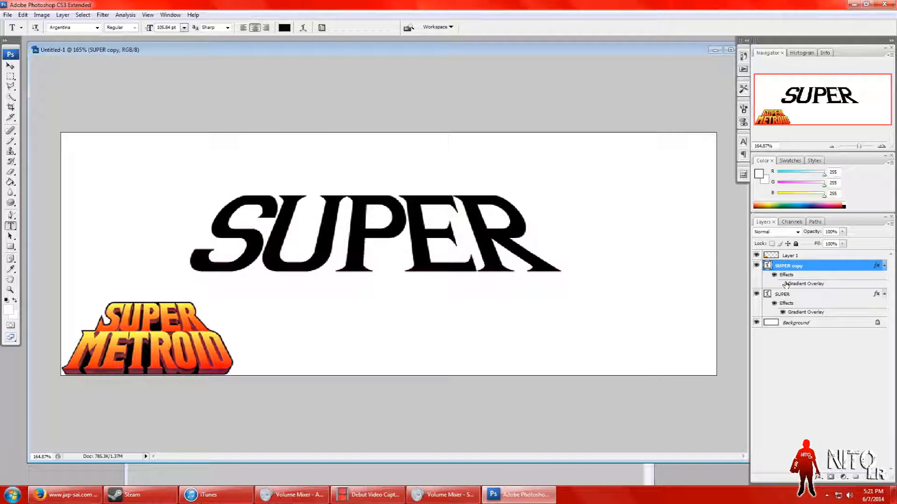
drag(790, 294, 792, 256)
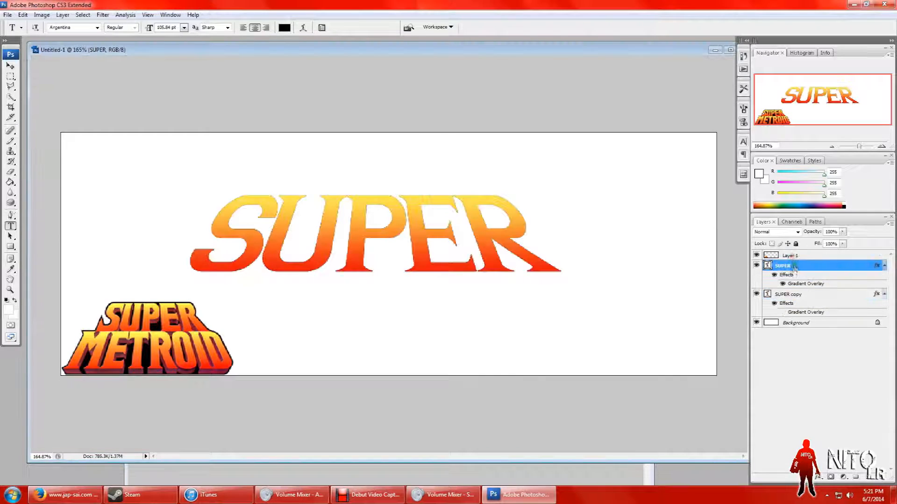
Step: Stack seven duplicates of the black SUPER copy layer, each one pixel further down, to form an extrusion beneath the SUPER text
click(797, 295)
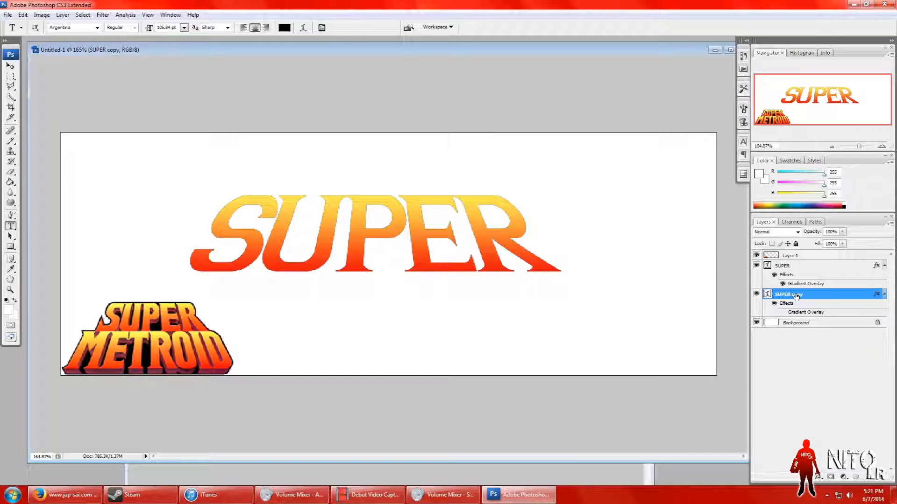
click(10, 66)
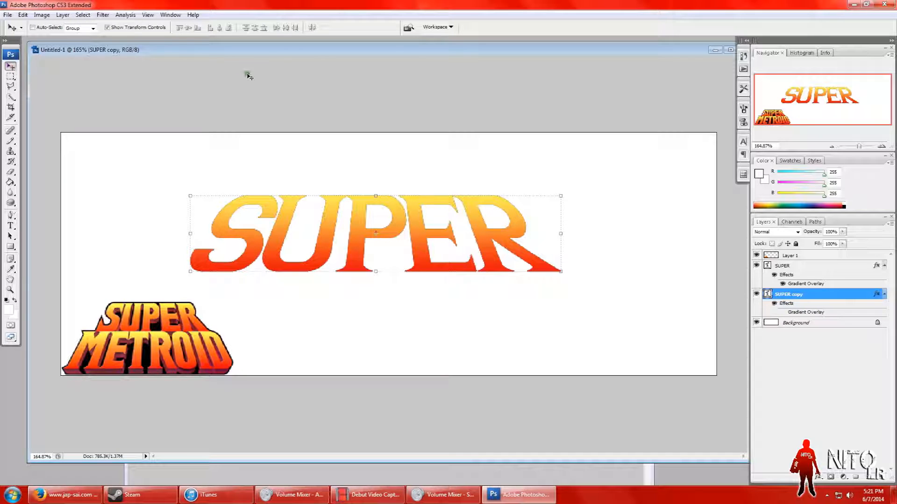
key(alt+Down)
key(alt+Down)
key(alt+Down)
key(alt+Down)
key(alt+Down)
key(alt+Down)
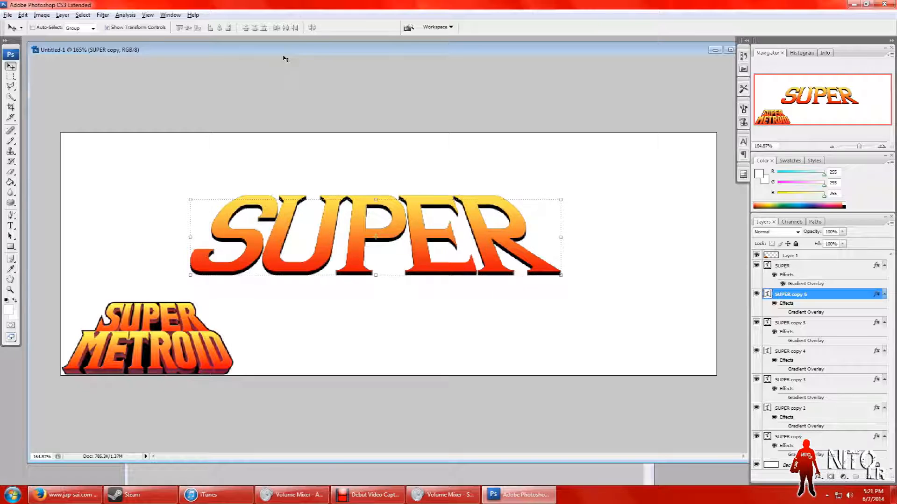
key(alt+Down)
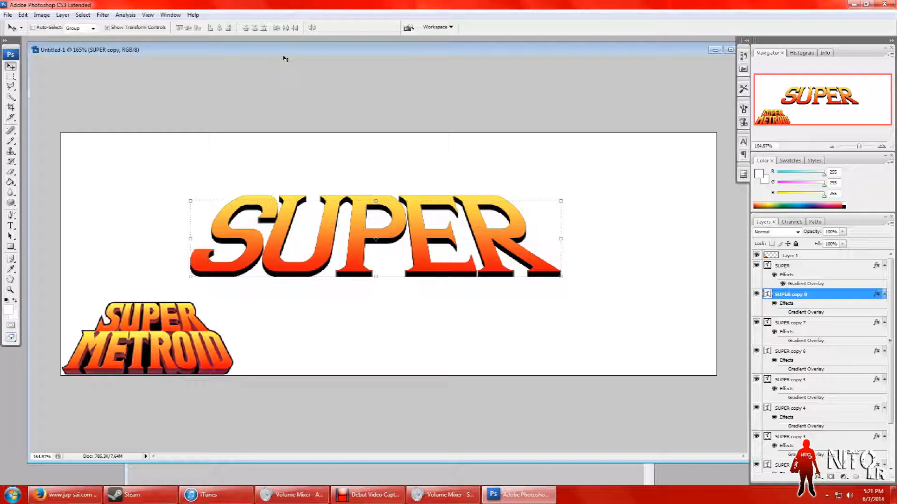
Step: Add six more duplicates of the black SUPER copy layer, each one pixel further down, to deepen the extrusion
key(alt+Down)
key(alt+Down)
key(alt+Down)
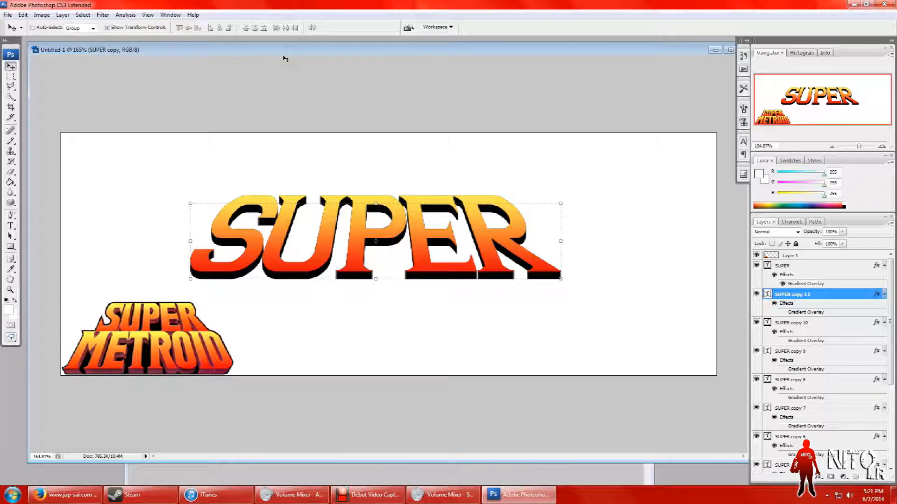
key(alt+Down)
key(alt+Down)
key(alt+Down)
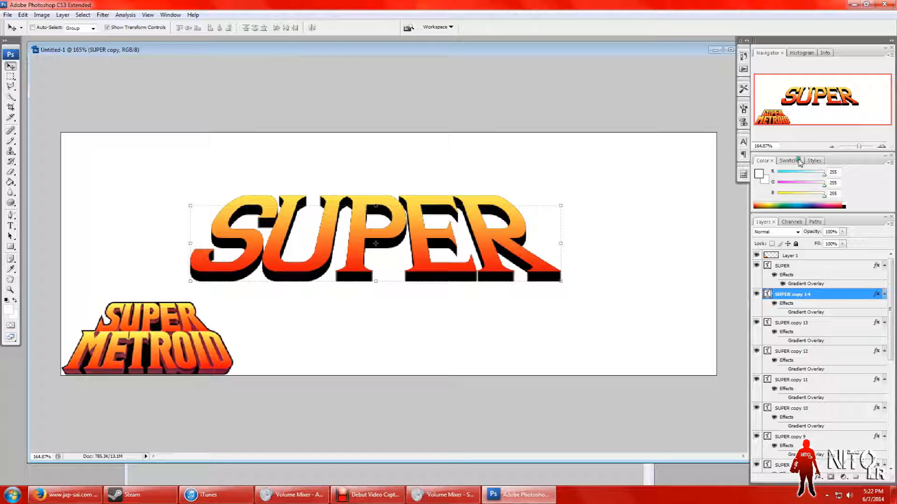
Step: Compare the extrusion depth with the reference logo and add two more black SUPER duplicates, each one pixel lower
drag(858, 146, 864, 145)
drag(843, 107, 790, 127)
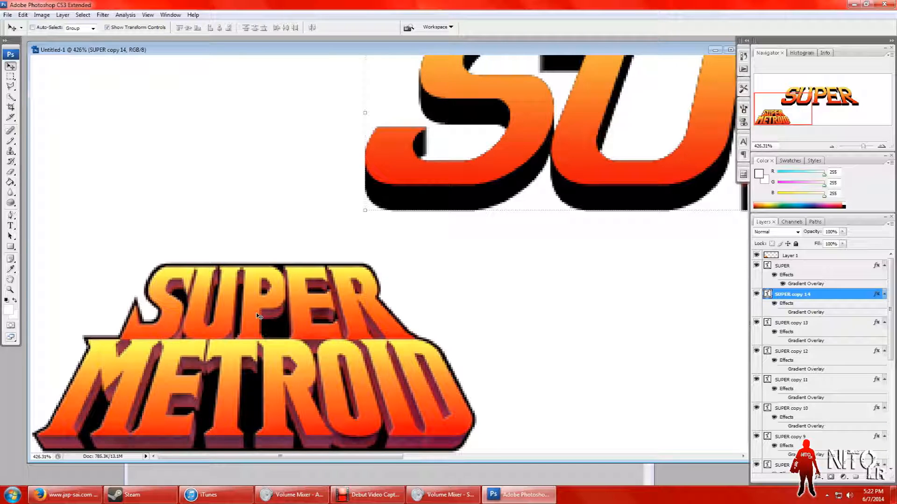
drag(280, 457, 317, 457)
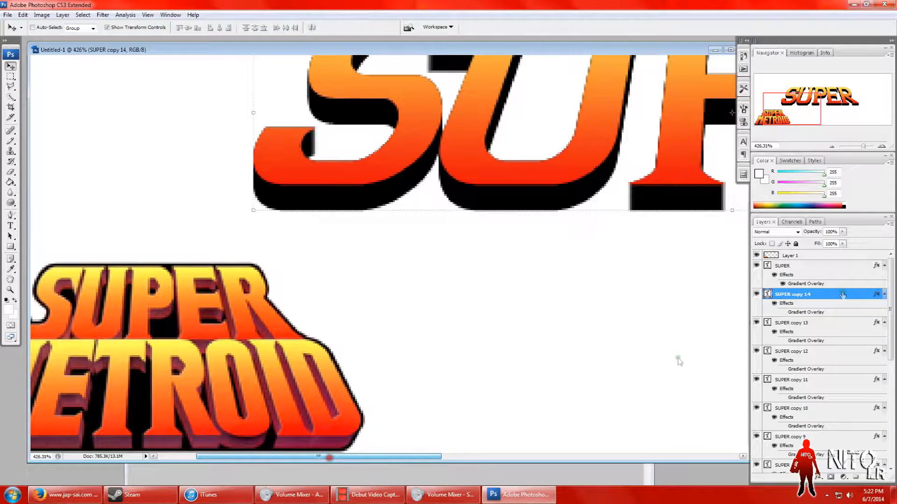
click(881, 146)
drag(840, 149, 834, 149)
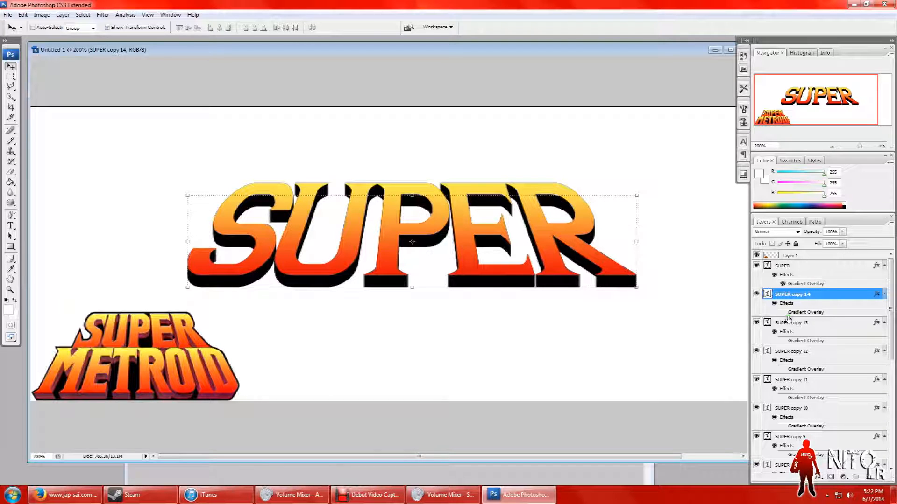
key(ctrl+j)
key(Down)
key(ctrl+j)
key(Down)
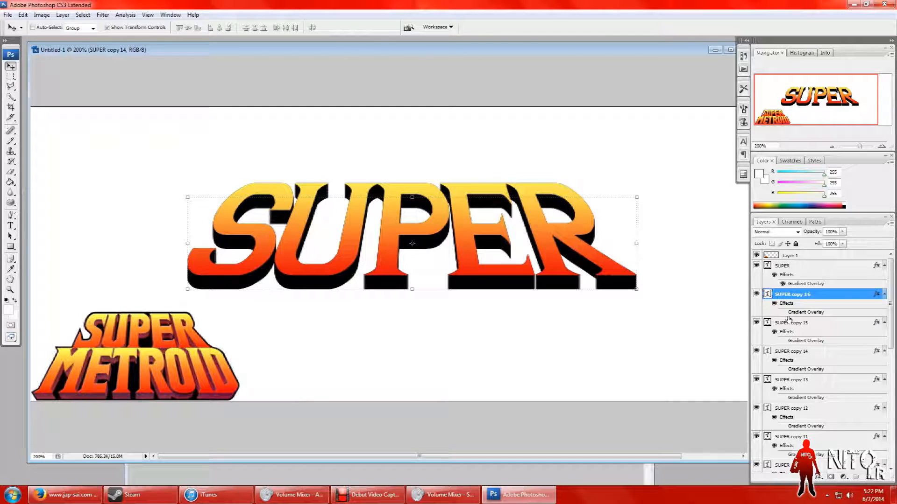
Step: Merge all the black extrusion layers, from SUPER copy through SUPER copy 16, into a single layer
click(10, 76)
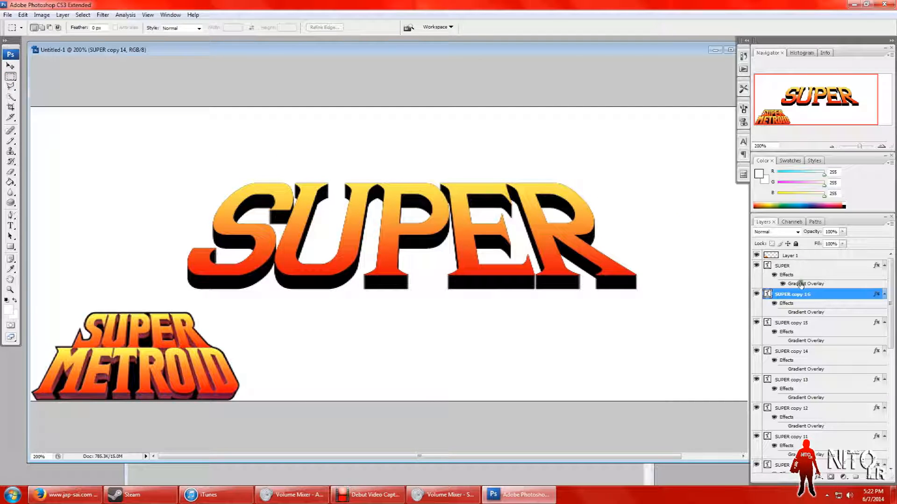
scroll(864, 327, down, 5)
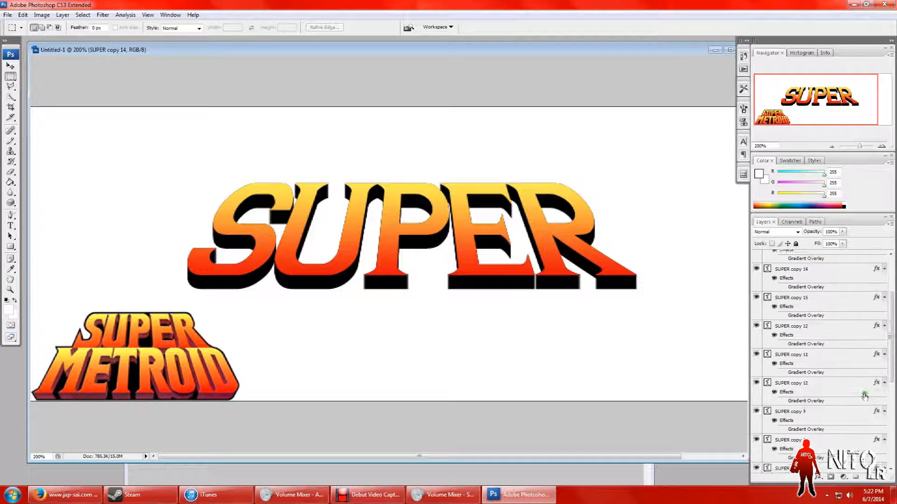
scroll(863, 397, down, 5)
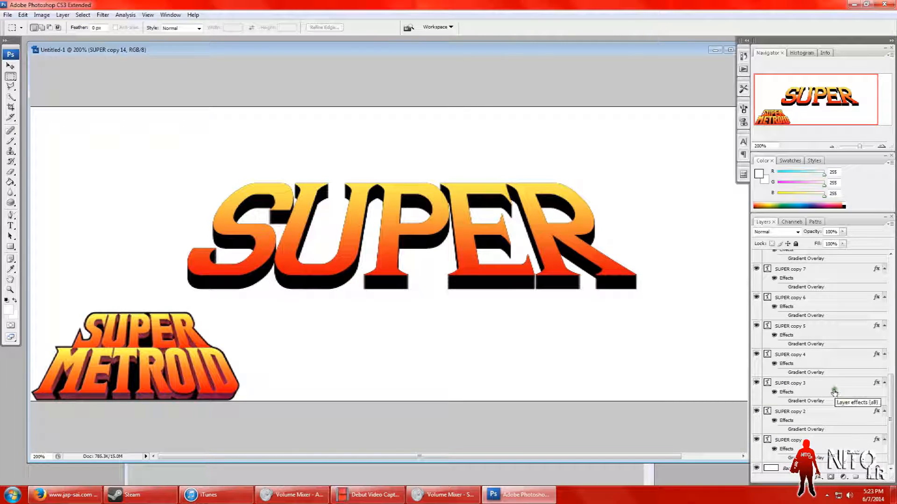
click(809, 441)
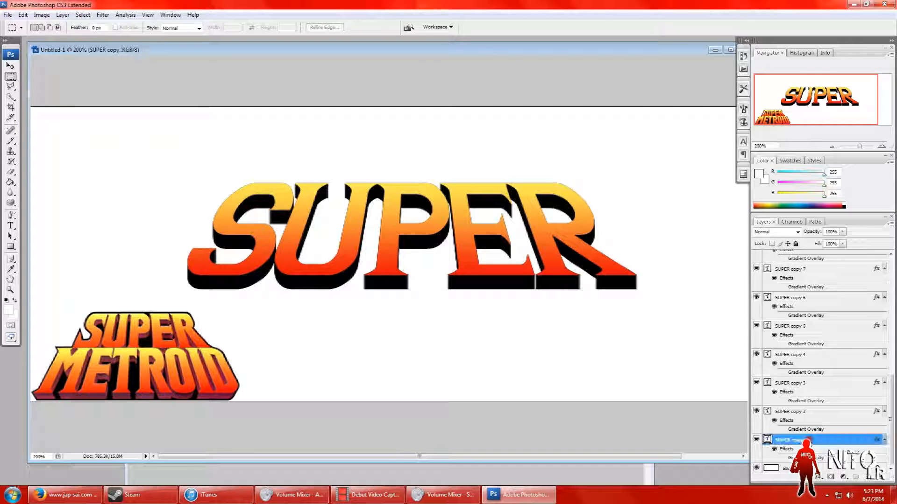
scroll(813, 397, up, 11)
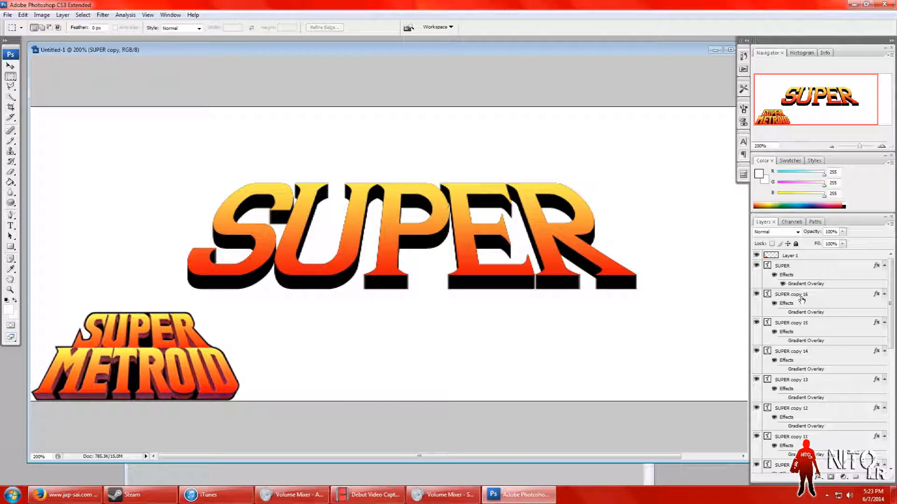
shift+click(802, 294)
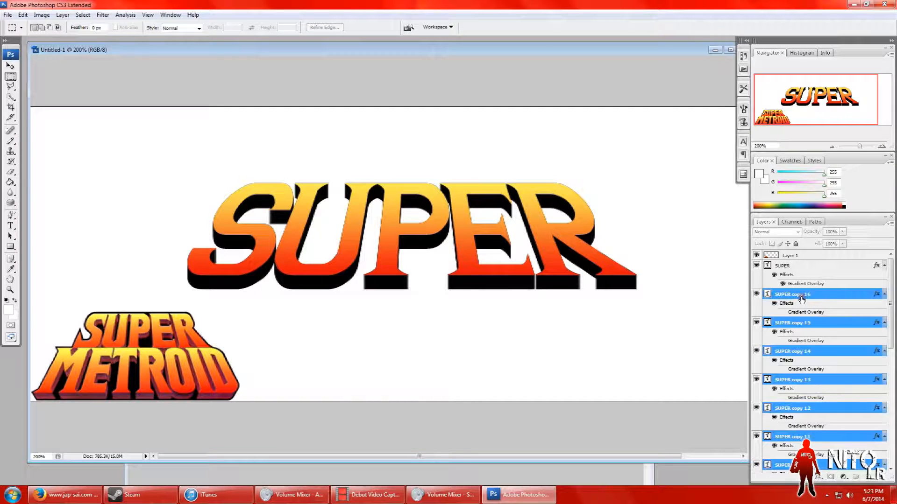
right_click(801, 299)
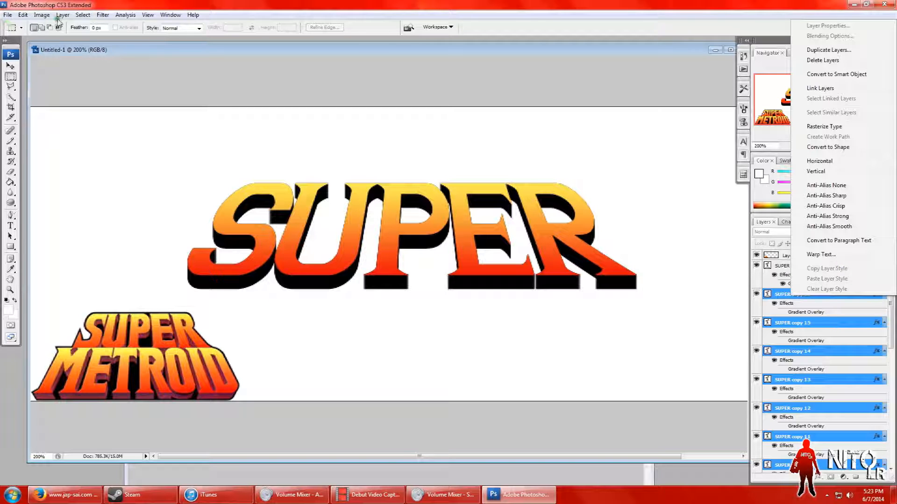
click(62, 15)
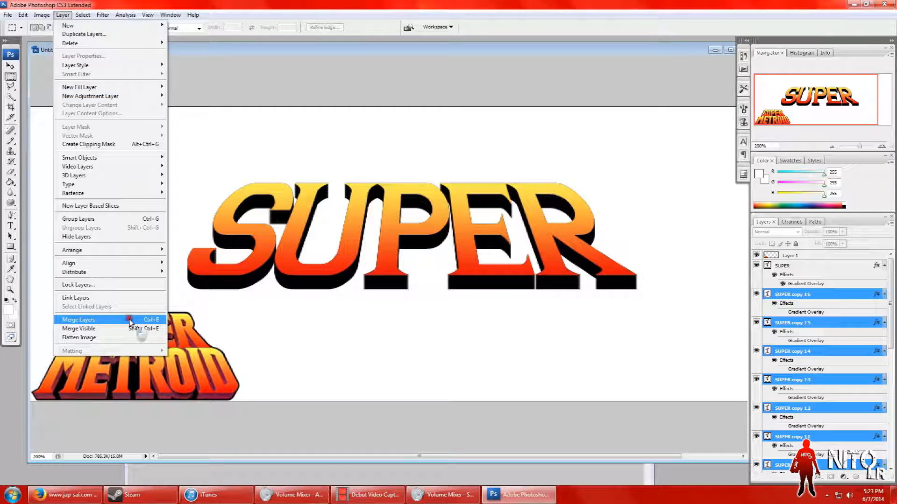
click(130, 321)
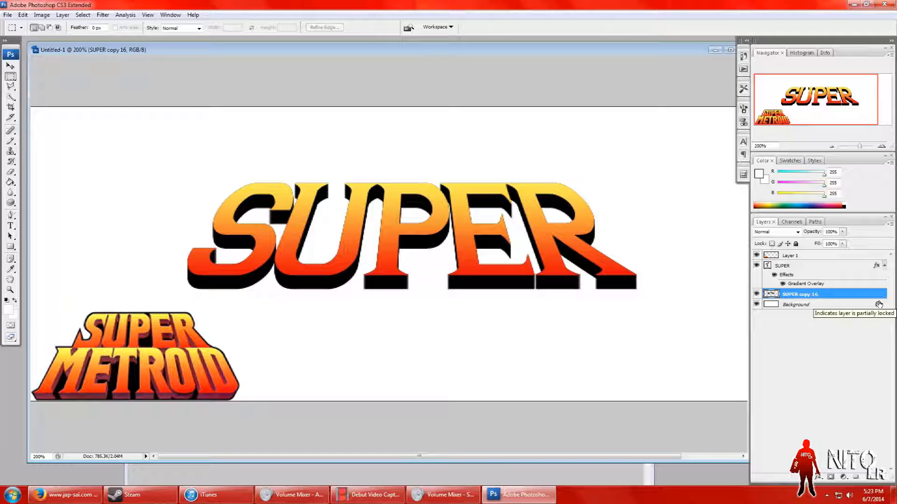
right_click(861, 297)
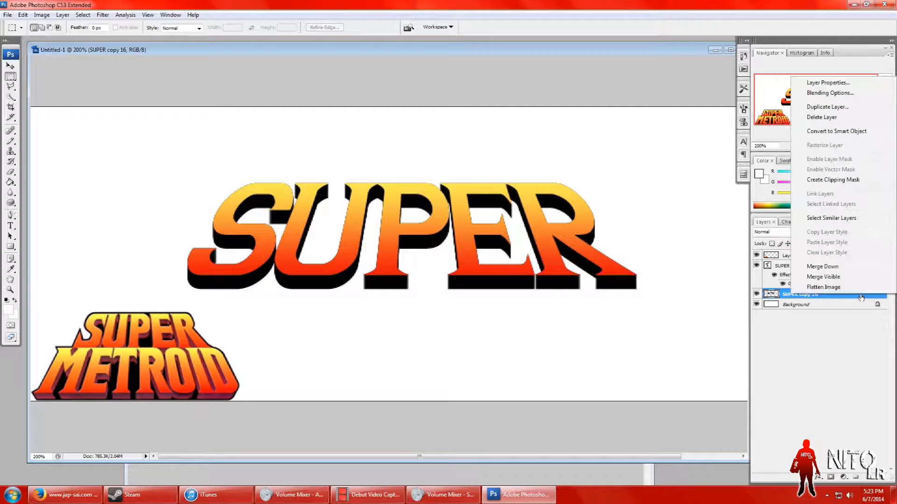
click(826, 93)
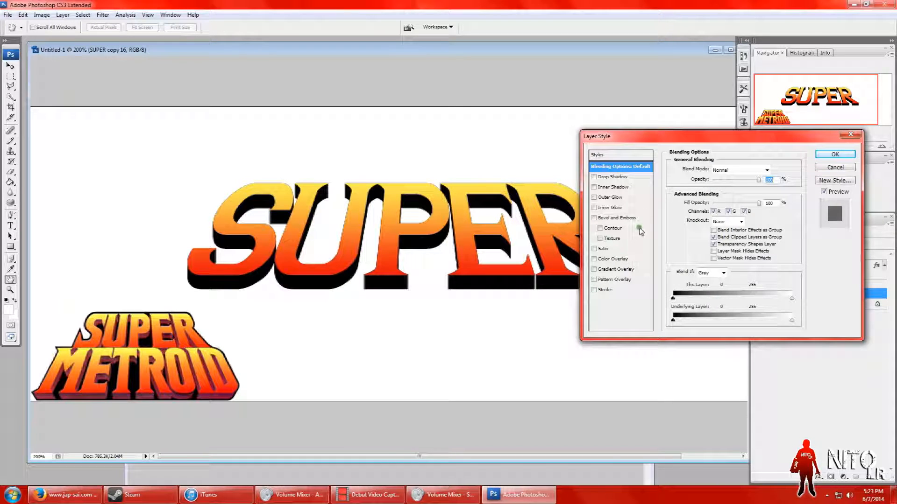
click(605, 270)
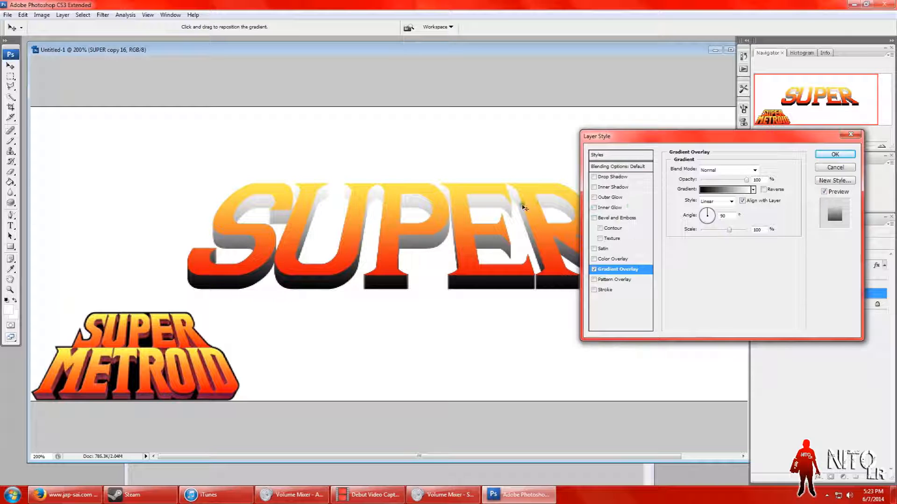
drag(713, 138, 696, 226)
click(617, 359)
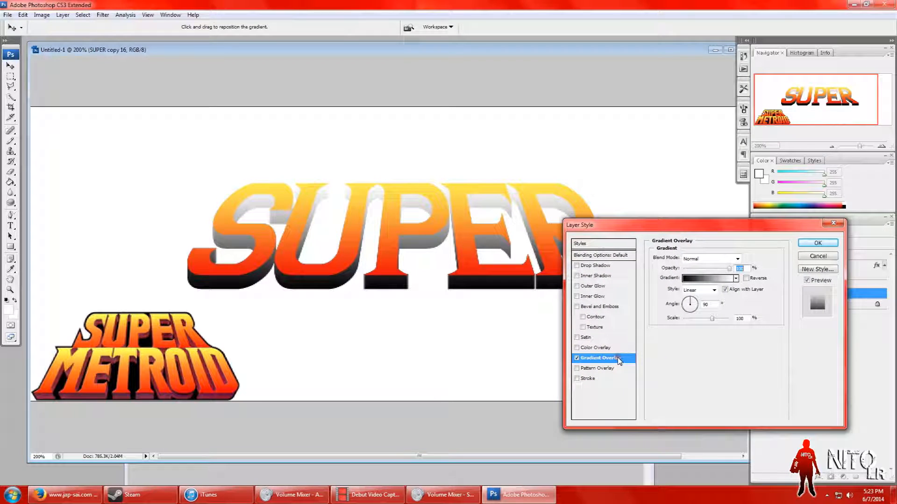
click(709, 279)
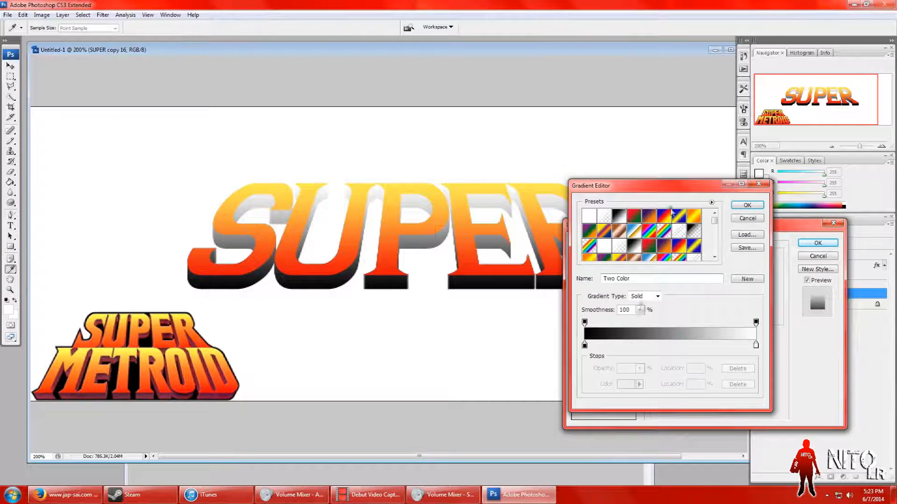
drag(680, 191, 792, 75)
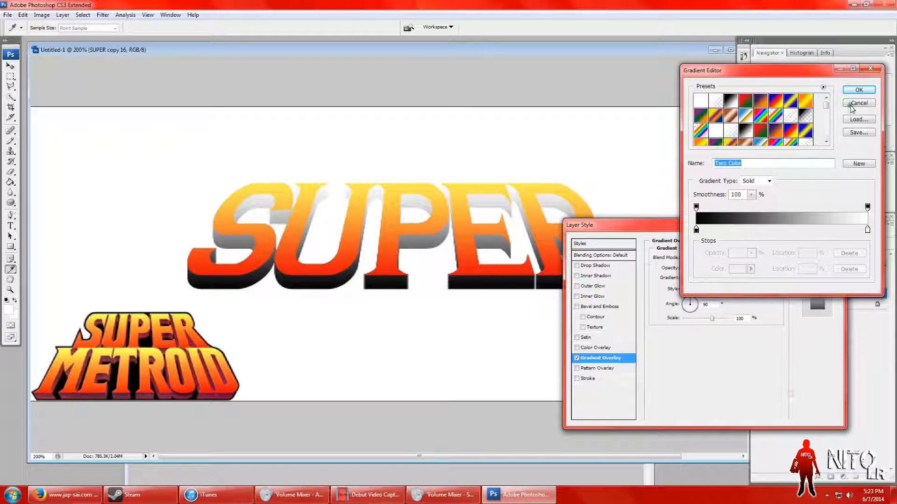
click(869, 103)
drag(705, 224, 790, 263)
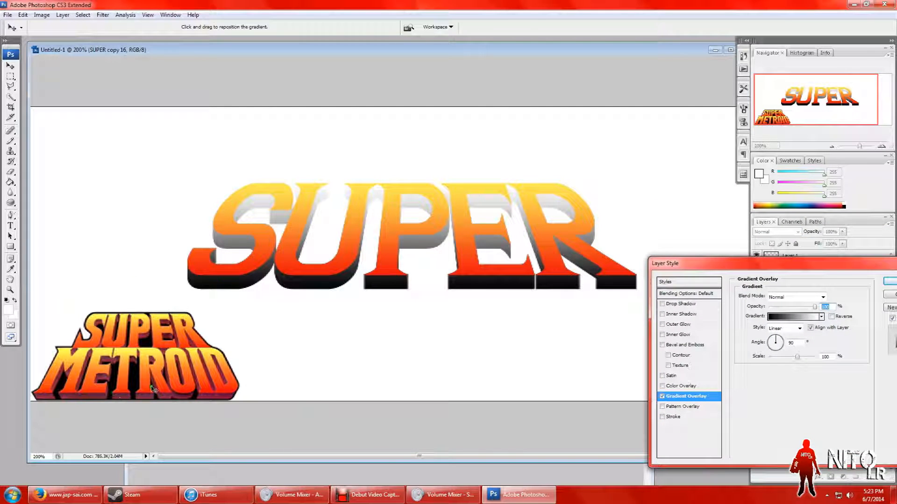
click(23, 15)
click(163, 115)
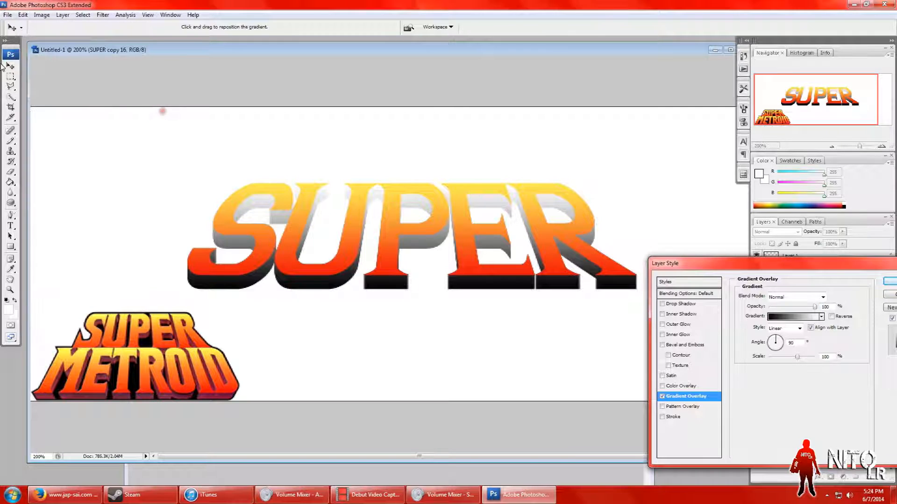
drag(874, 268, 767, 221)
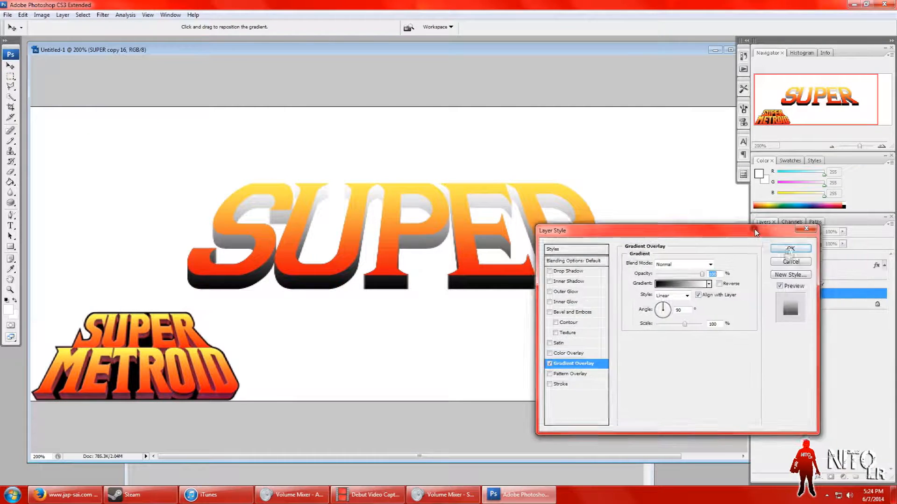
click(791, 255)
key(m)
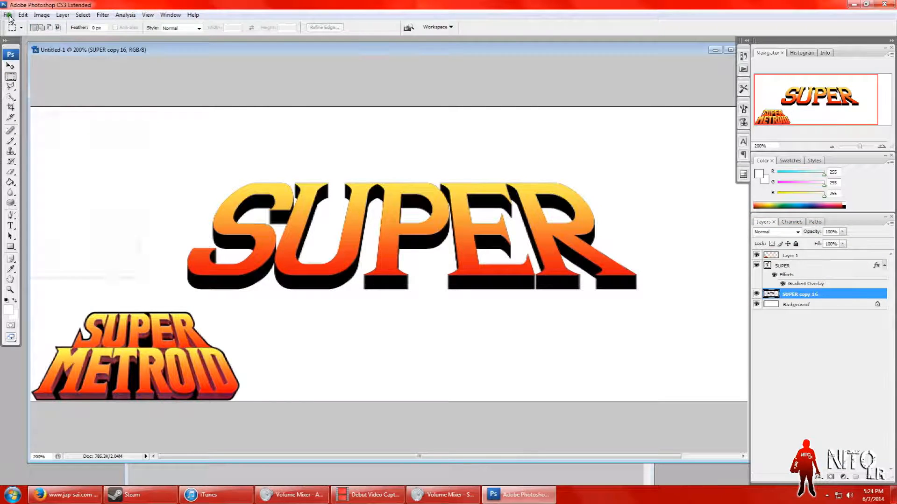
Step: Paste the large Super Metroid reference logo and move it to the canvas's upper-left corner, clear of the SUPER text
click(9, 15)
click(24, 16)
click(32, 89)
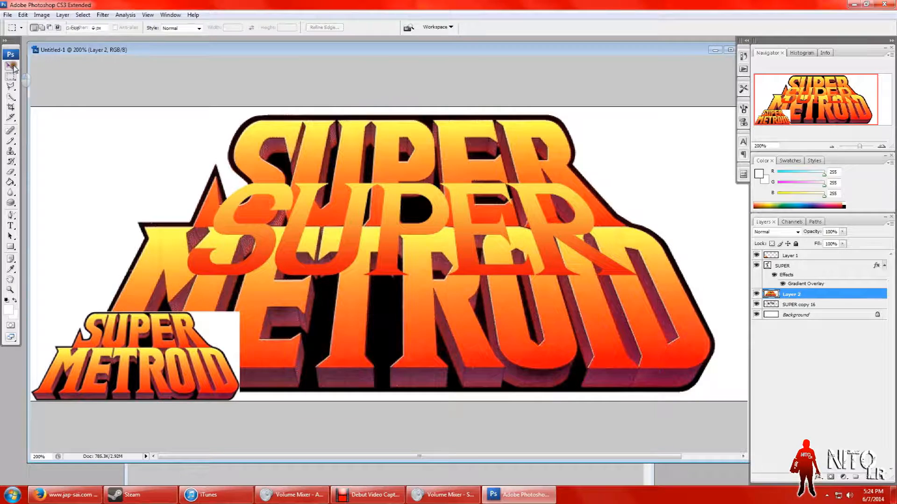
click(10, 66)
drag(578, 329, 61, 137)
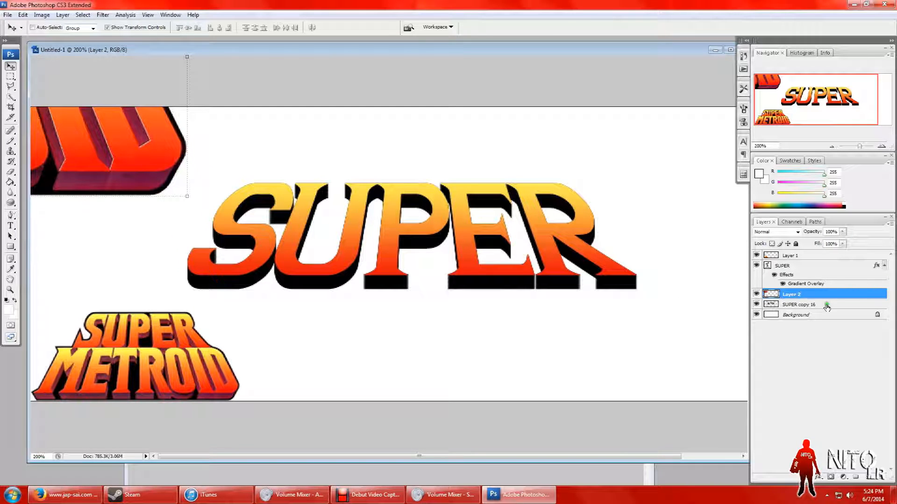
Step: Enable a Gradient Overlay in the layer style of the merged extrusion layer SUPER copy 16
click(827, 305)
right_click(826, 307)
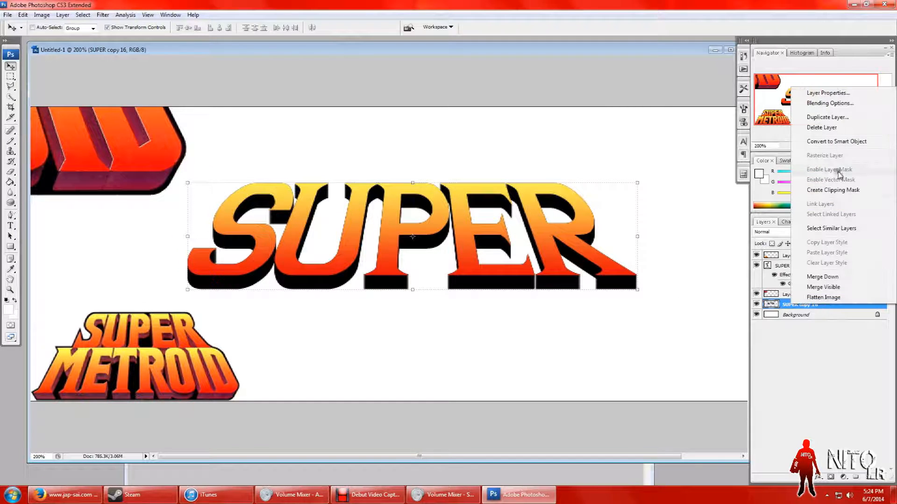
click(830, 104)
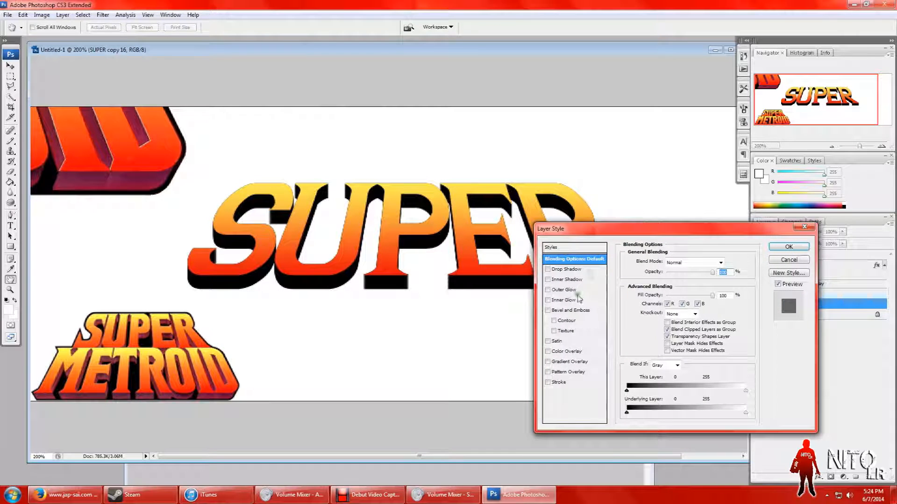
click(548, 362)
click(564, 363)
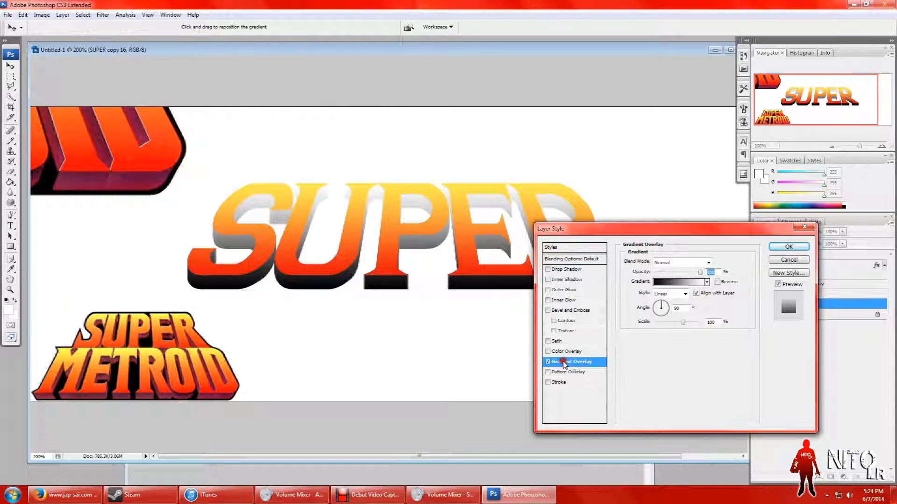
Step: Sample the reference logo's extrusion for the overlay gradient: crimson from its lower edge for the start stop, dark purple for the end stop
click(678, 282)
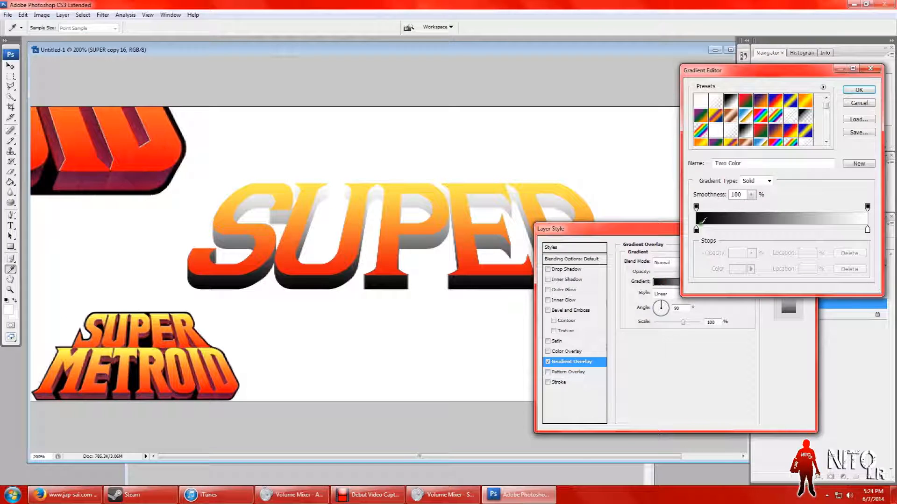
click(697, 229)
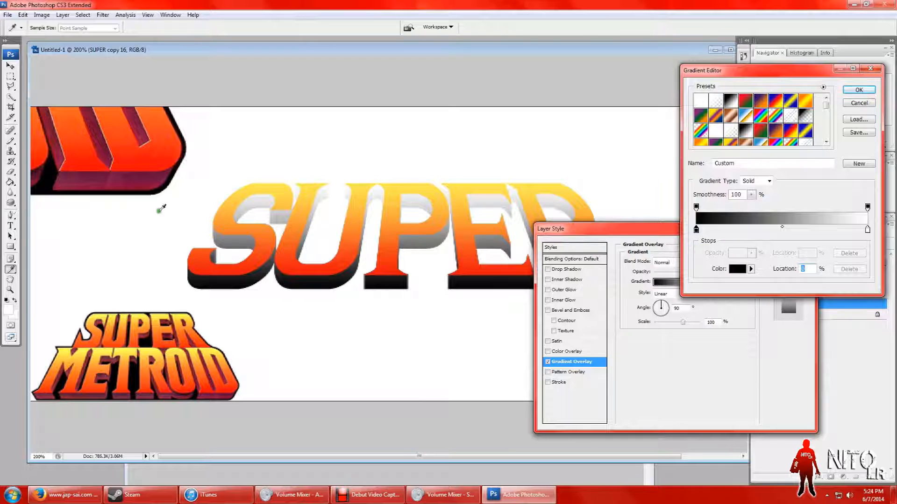
click(149, 188)
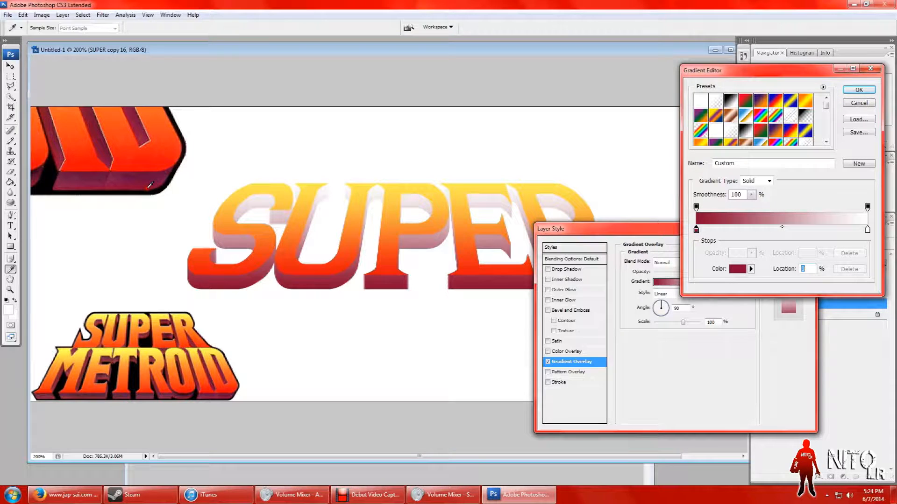
double_click(867, 230)
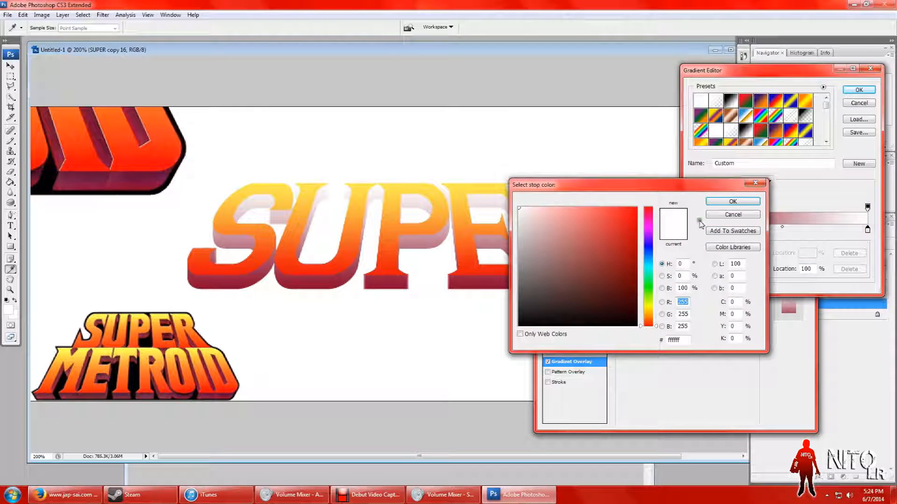
click(723, 202)
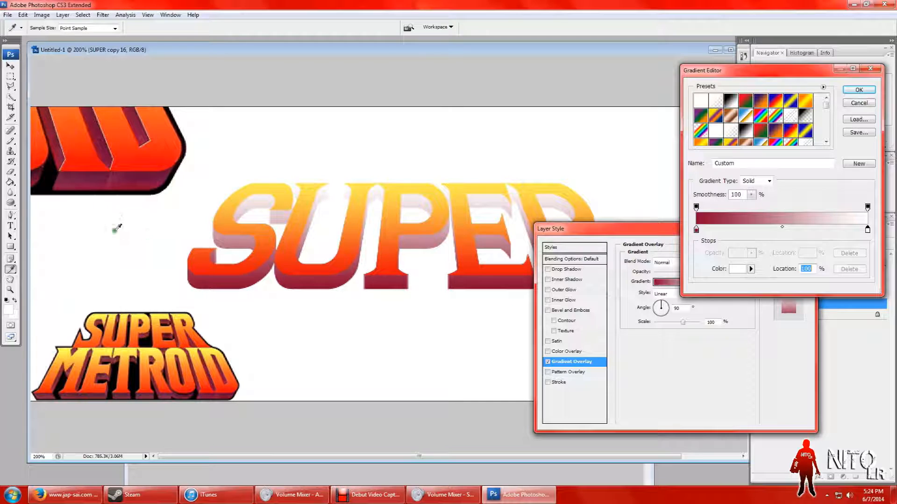
click(143, 174)
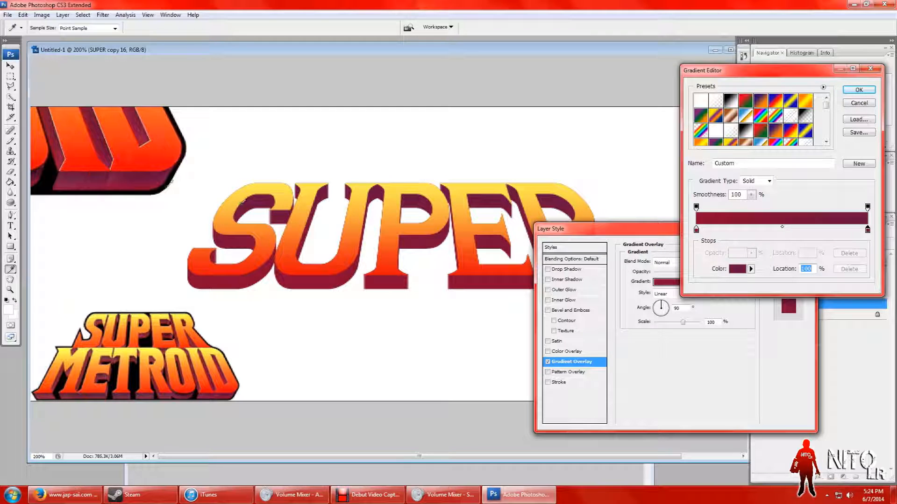
Step: Brighten the gradient's start stop to #a10830, darken its end stop to #430a28, and accept the edited gradient
click(696, 230)
double_click(696, 229)
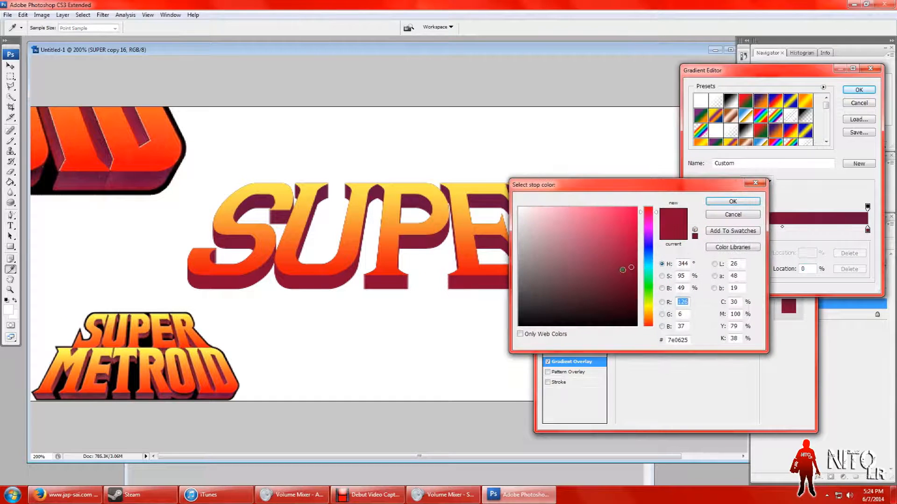
drag(631, 268, 631, 251)
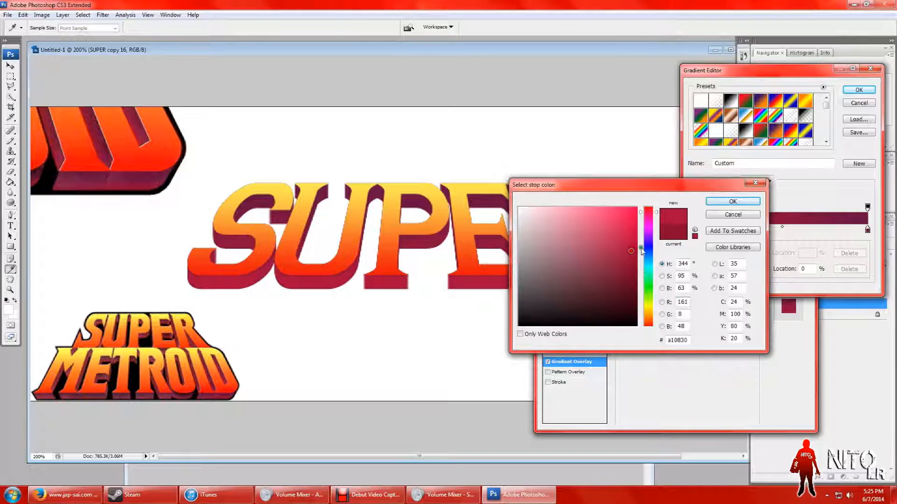
click(732, 201)
double_click(867, 230)
drag(621, 284, 620, 294)
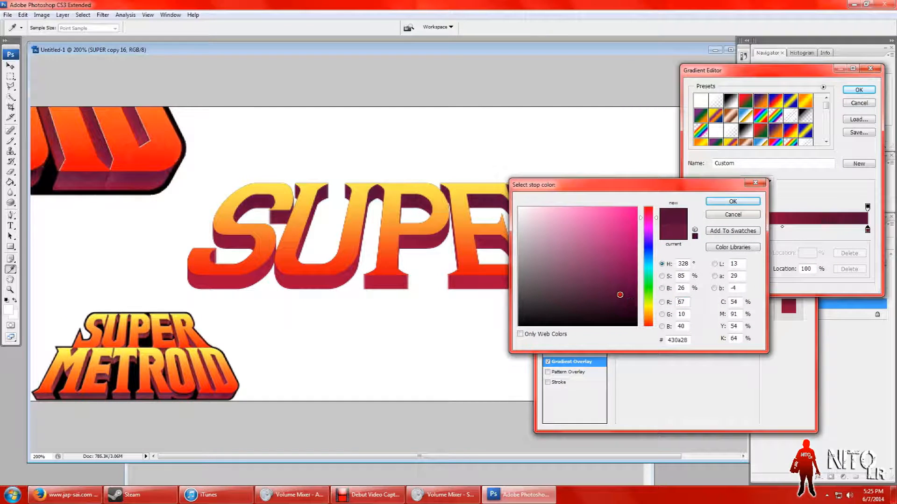
click(724, 201)
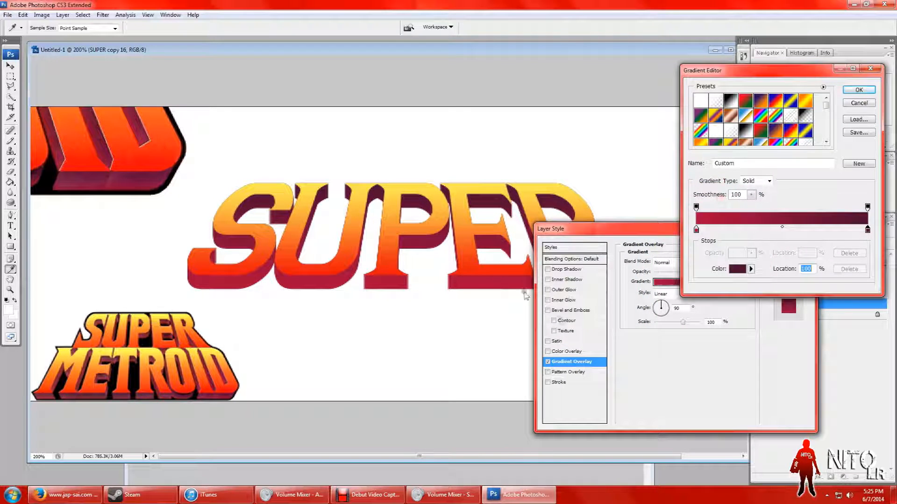
click(783, 229)
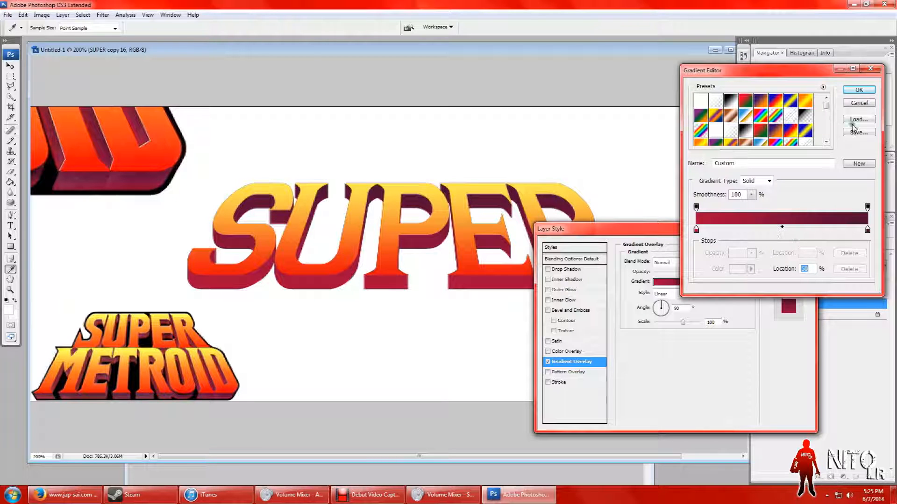
click(870, 90)
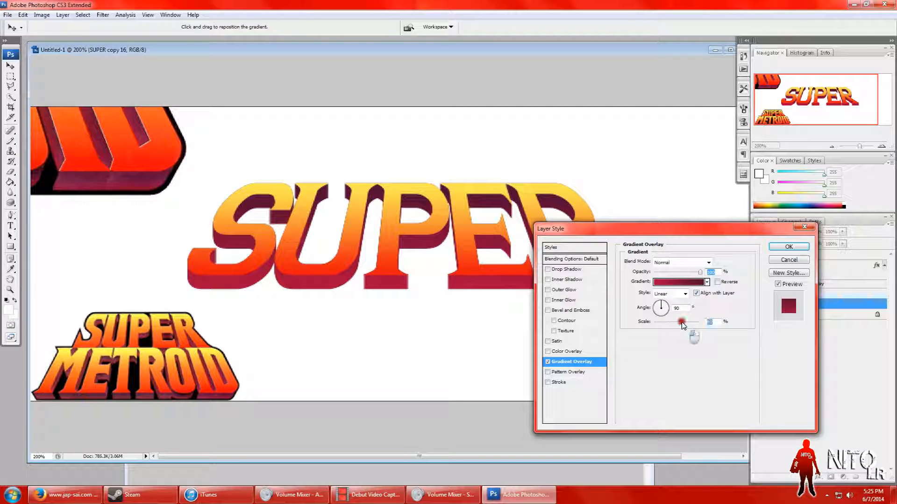
Step: Try the extrusion's gradient overlay at 71% scale with the Angle style, and with the Reflected style at 150% scale
mouse_move(686, 333)
mouse_down()
mouse_move(652, 324)
mouse_move(732, 325)
mouse_move(656, 323)
mouse_move(712, 322)
mouse_move(674, 324)
mouse_up()
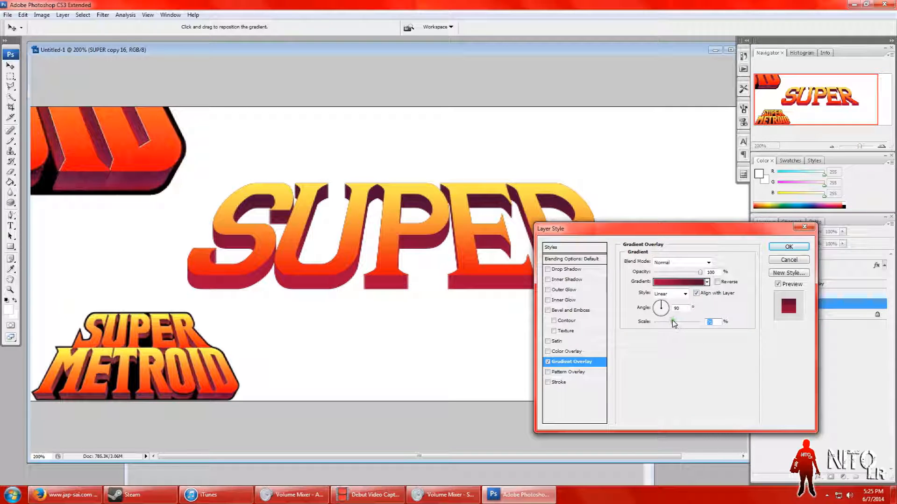
click(685, 294)
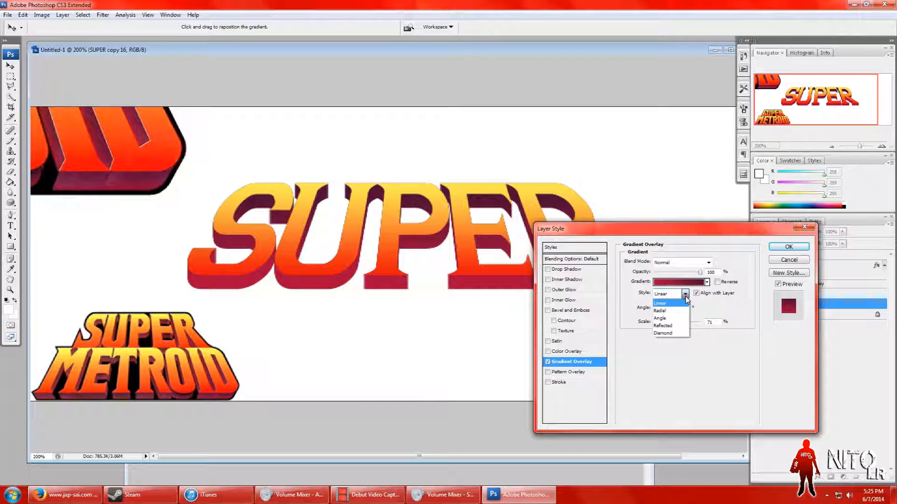
click(667, 318)
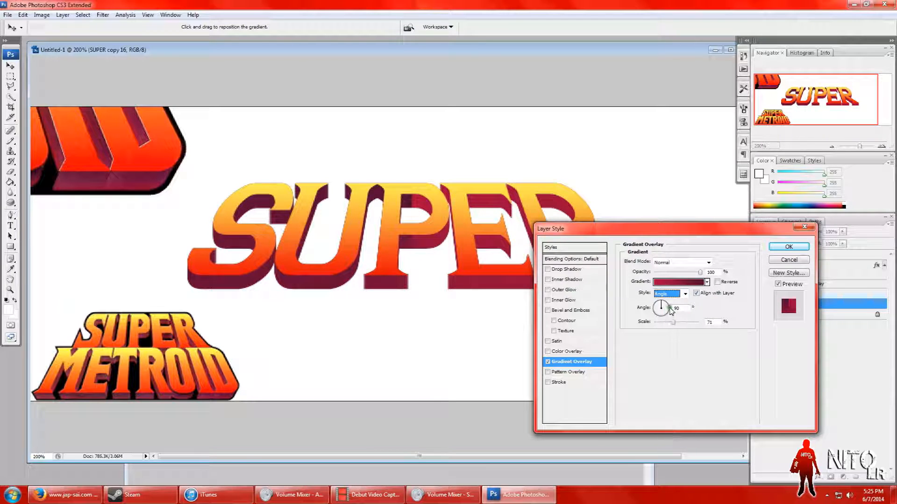
click(685, 294)
click(672, 326)
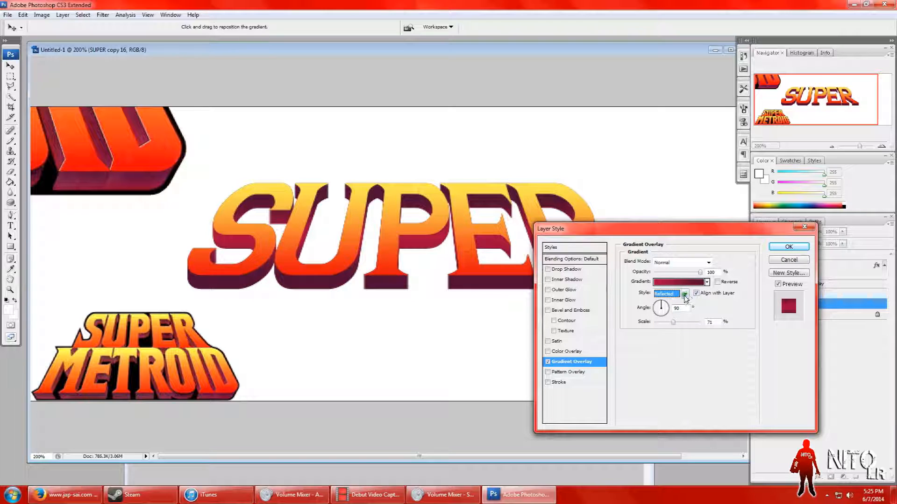
drag(673, 323, 703, 321)
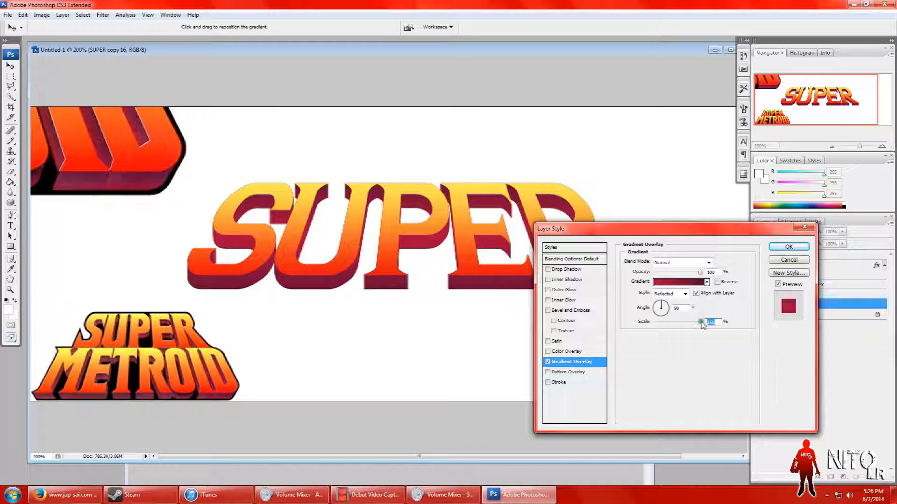
drag(700, 322, 700, 322)
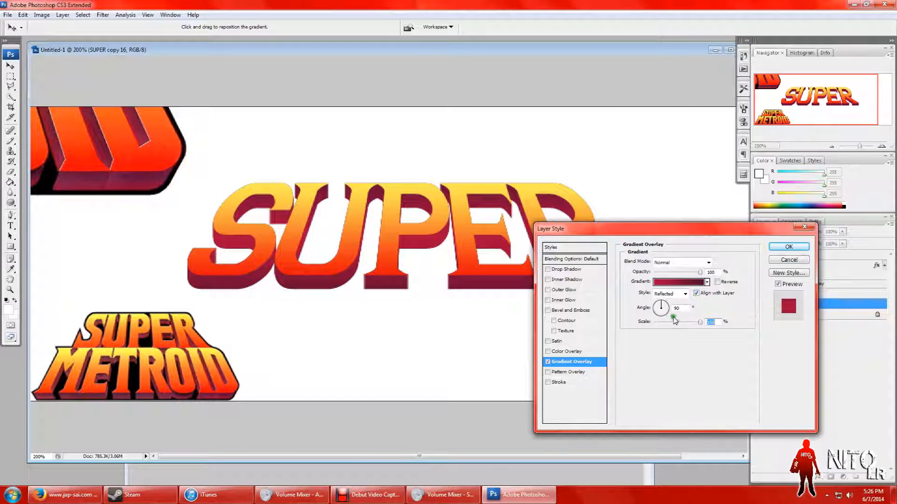
Step: Try the Radial, Linear and Angle gradient styles on the extrusion at 150% scale
click(684, 294)
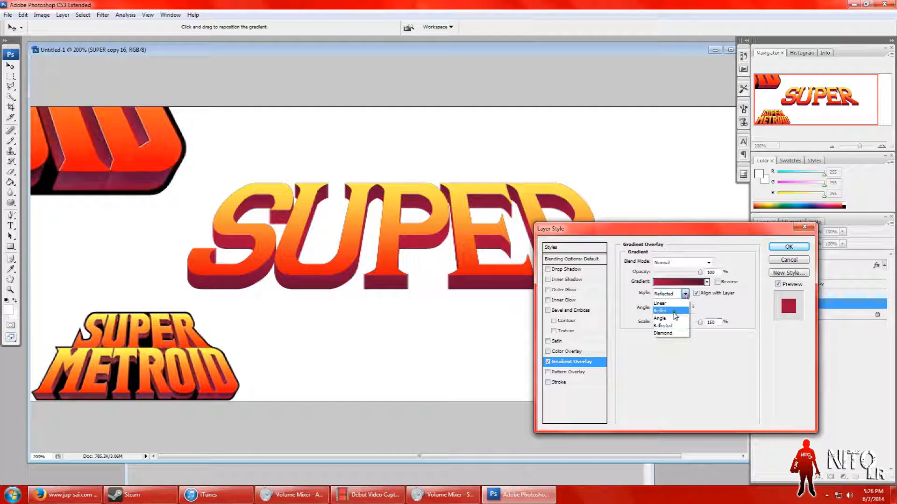
click(675, 311)
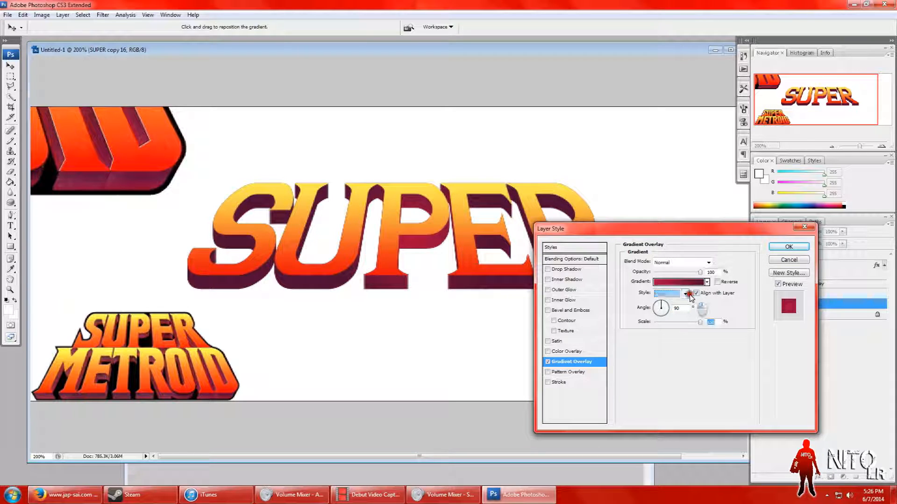
click(685, 293)
click(668, 304)
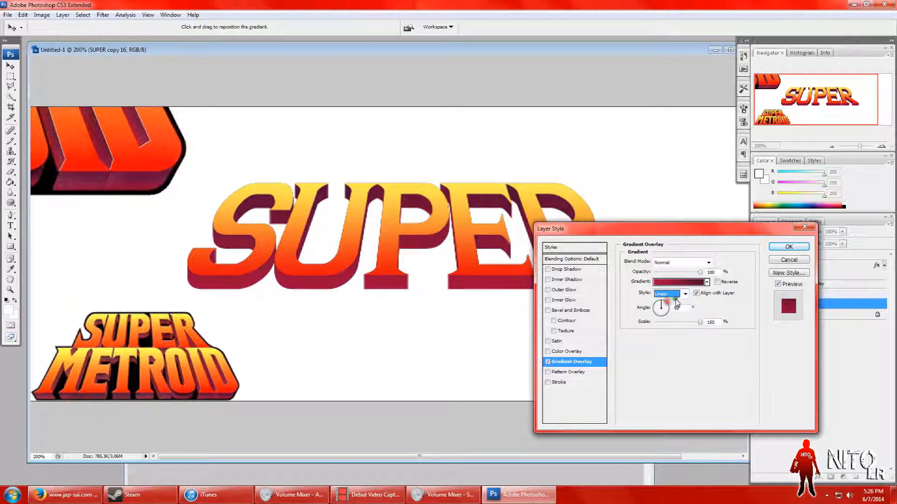
click(685, 295)
click(672, 311)
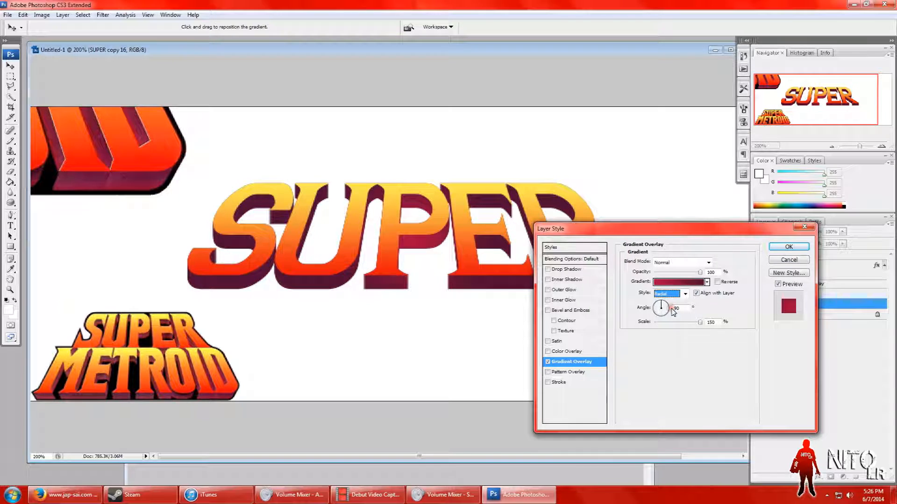
drag(699, 323, 722, 321)
click(685, 293)
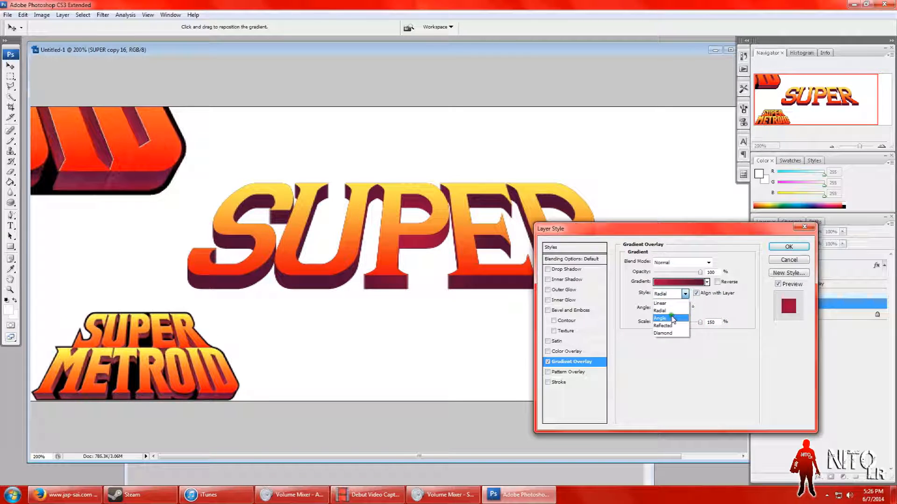
click(672, 313)
Step: Set the extrusion's gradient style to Reflected, reduce its scale slightly, and apply the layer style
click(680, 299)
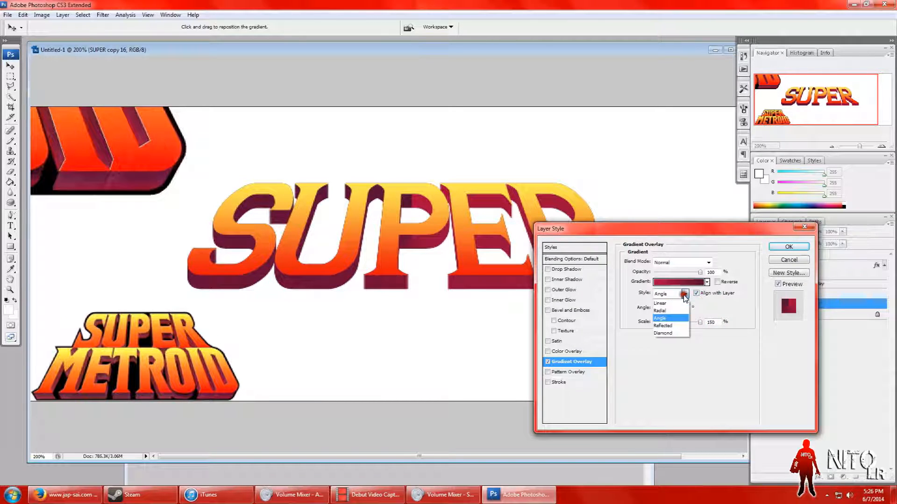
click(671, 326)
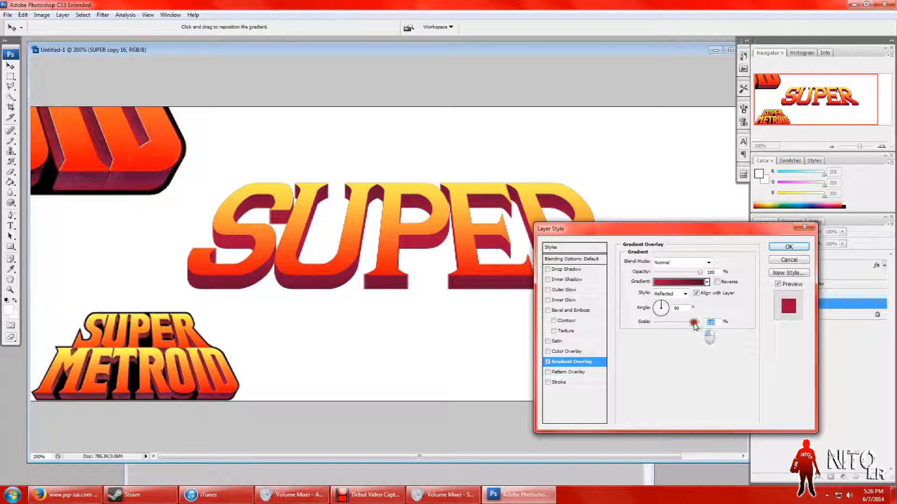
click(790, 247)
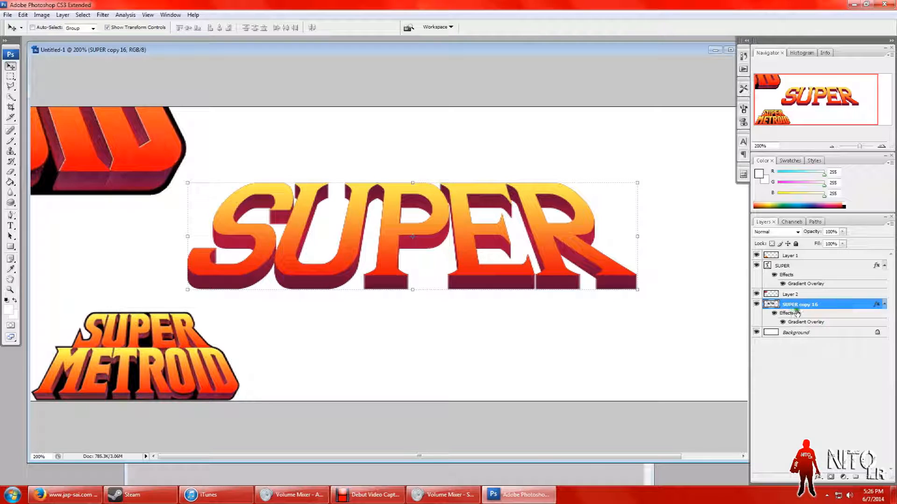
Step: Enable a Stroke in the layer style of the SUPER text layer and show its settings
click(808, 355)
click(795, 267)
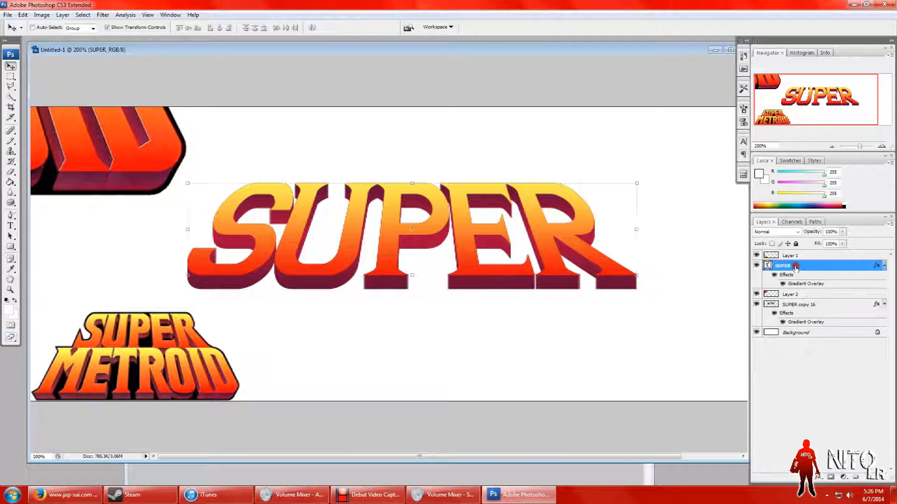
right_click(795, 268)
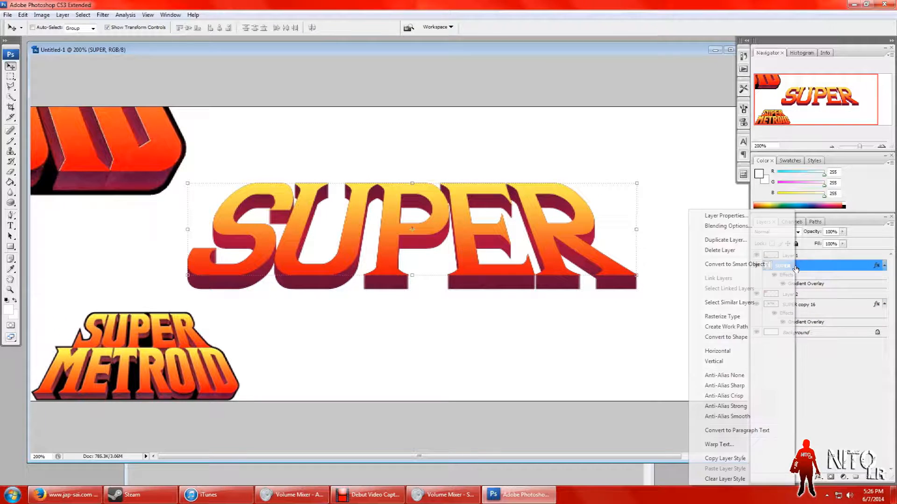
click(728, 226)
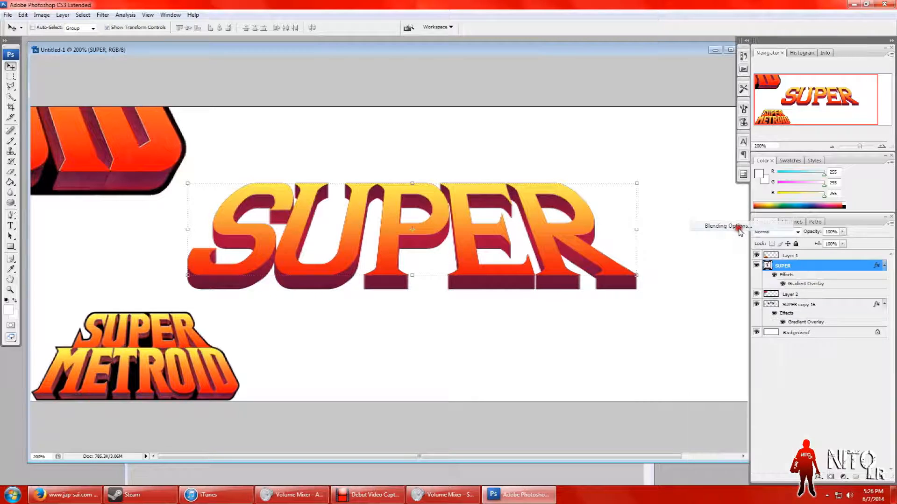
click(548, 382)
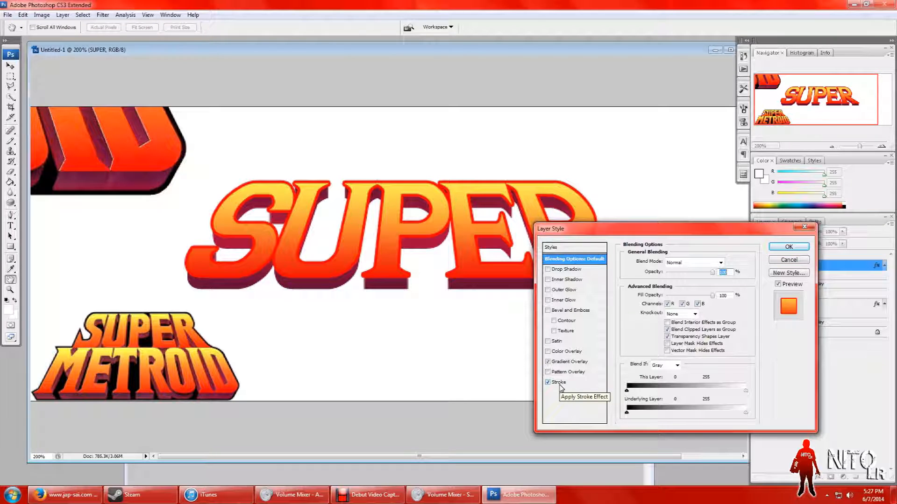
click(559, 382)
Step: Set the SUPER text's stroke to near-black #040000 with a size of 1 px
click(647, 322)
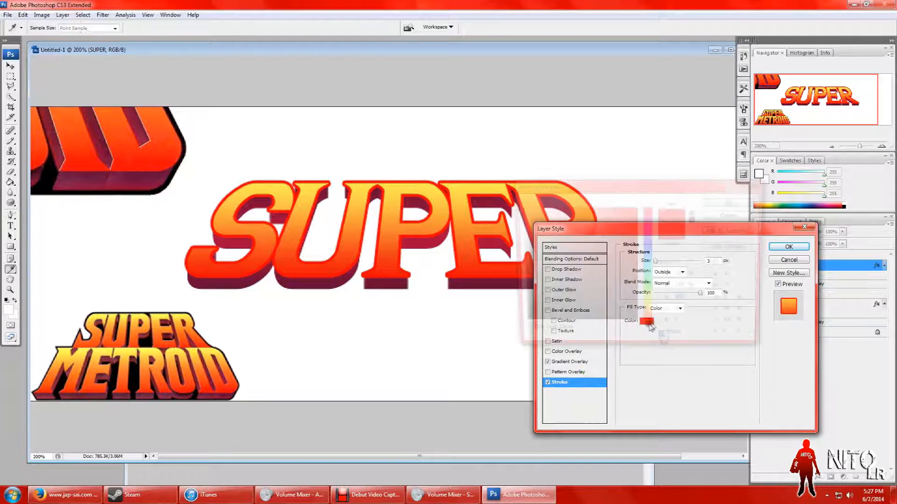
click(636, 325)
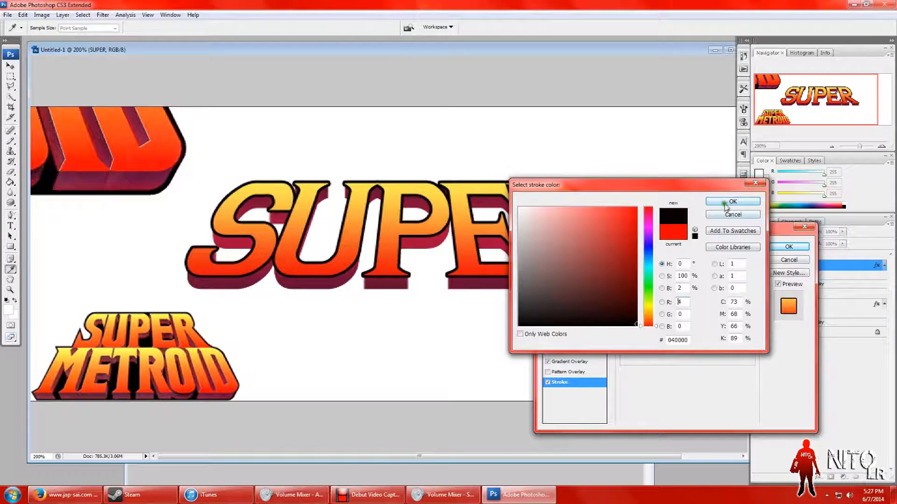
click(726, 206)
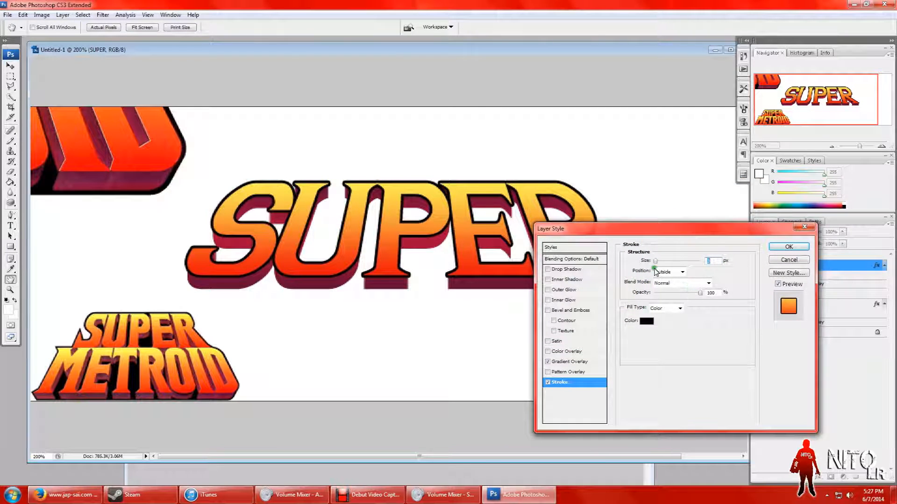
drag(655, 262, 654, 263)
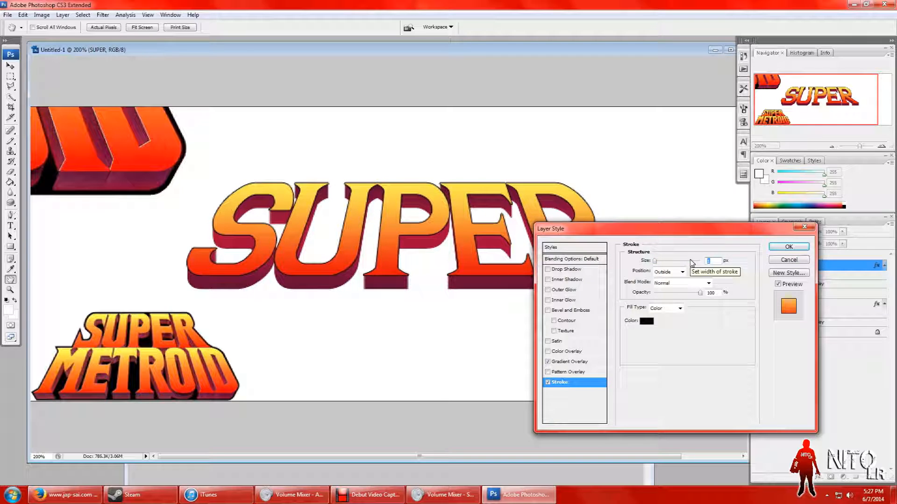
click(700, 343)
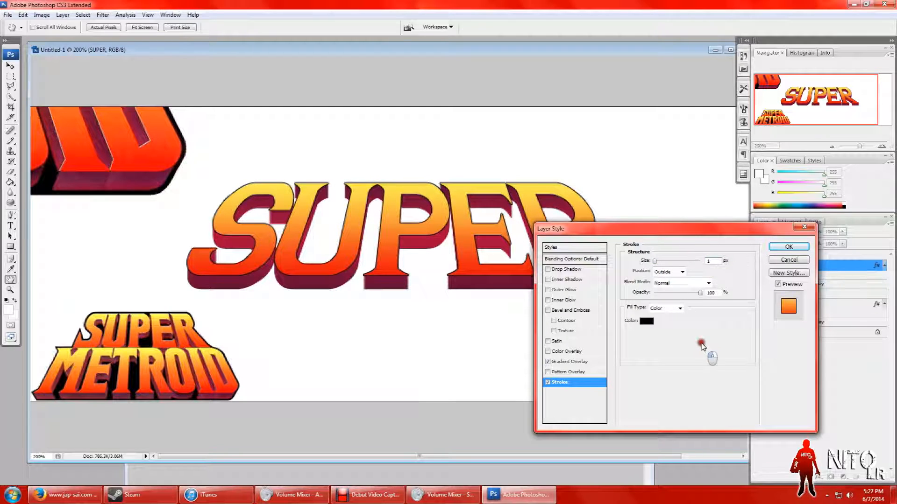
Step: Lower the opacity of the SUPER text's stroke and apply the layer style
click(423, 186)
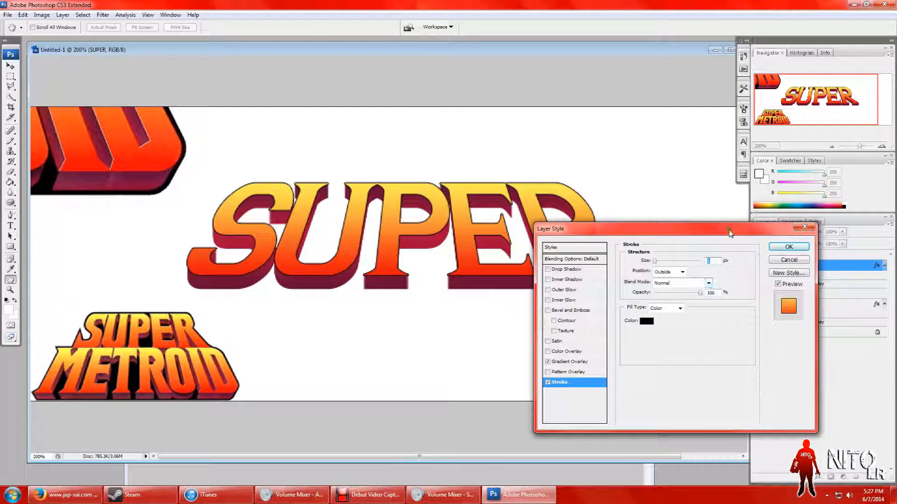
drag(699, 296, 682, 296)
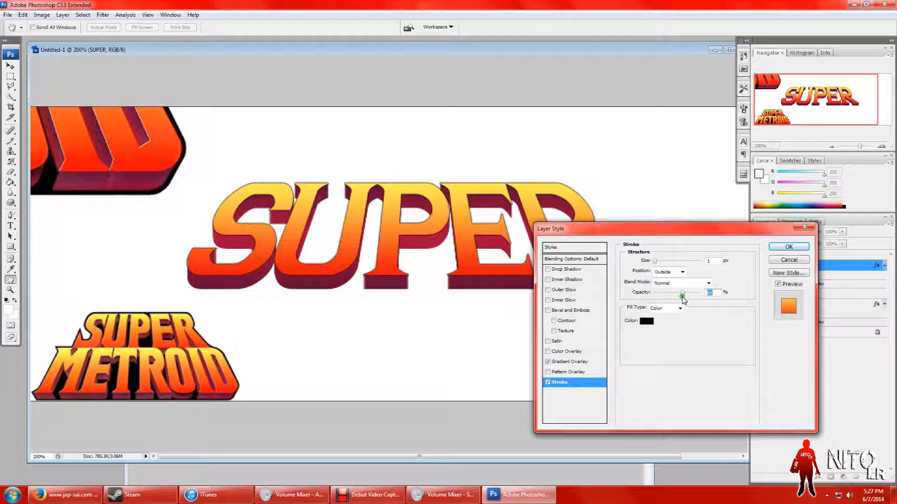
click(788, 251)
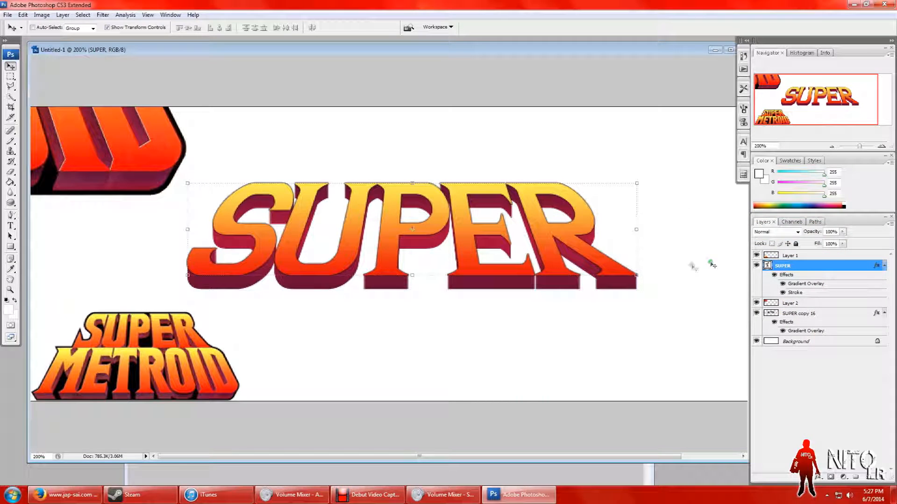
Step: Duplicate the SUPER text layer and the SUPER copy 16 extrusion layer together within the same document
click(692, 346)
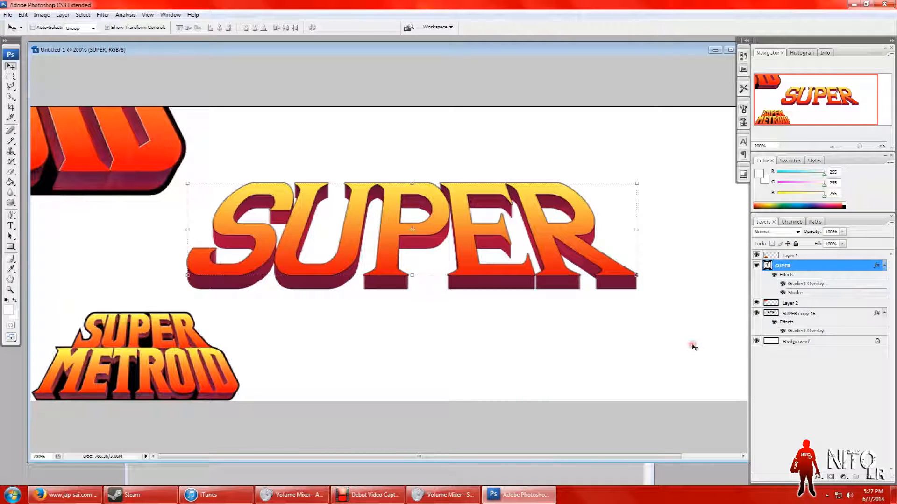
click(10, 76)
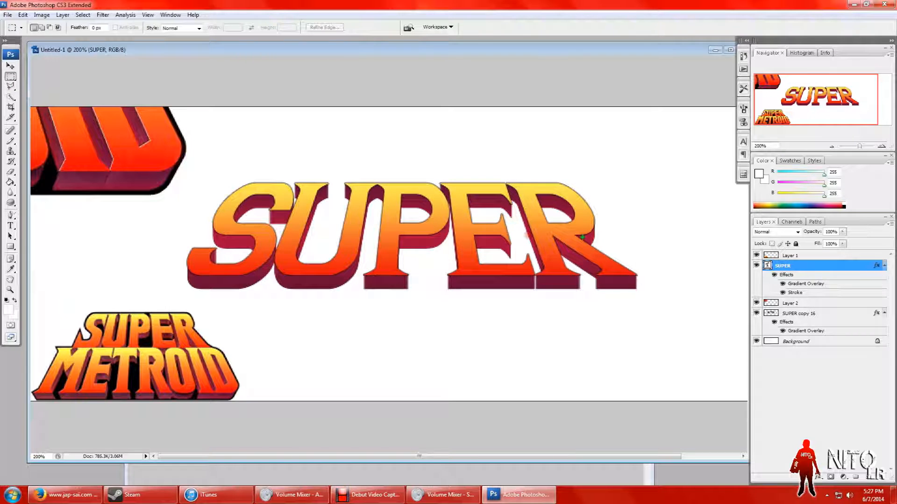
drag(859, 146, 857, 146)
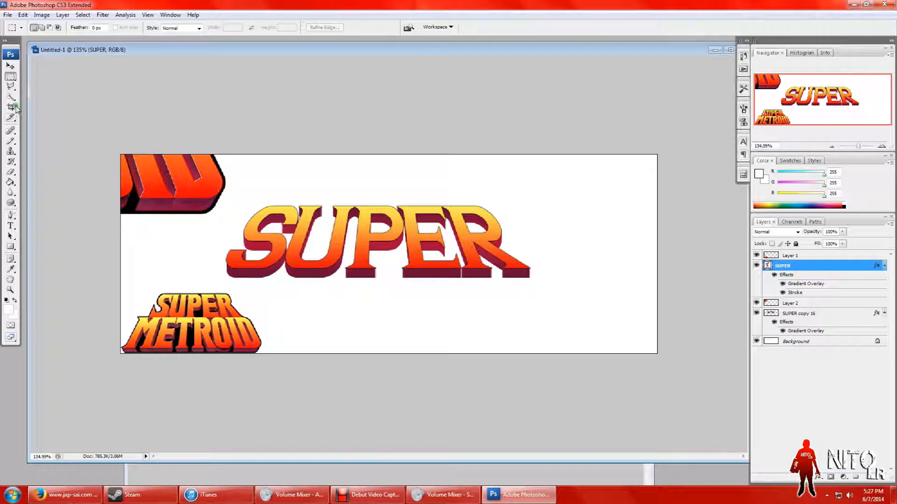
click(10, 66)
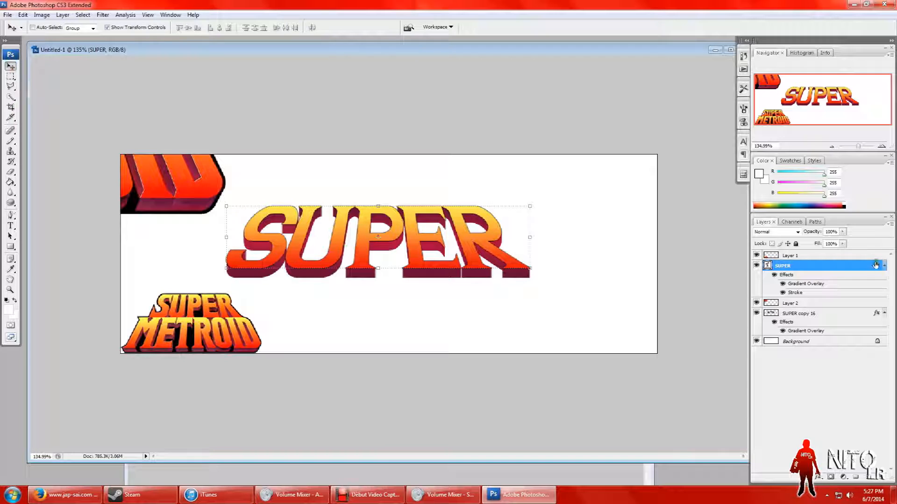
ctrl+click(813, 314)
right_click(811, 313)
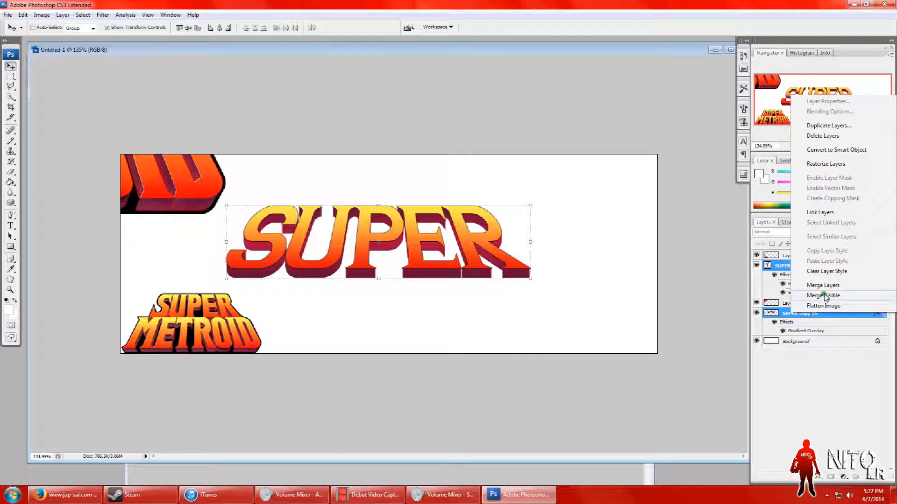
click(833, 126)
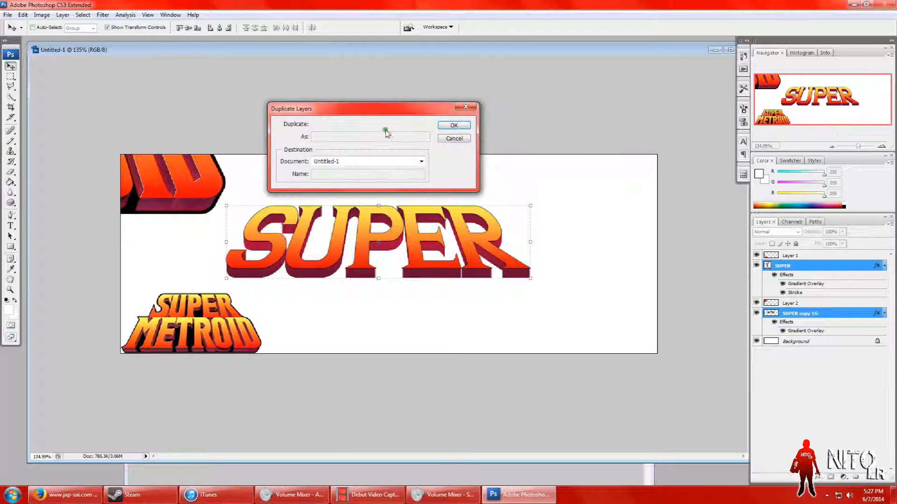
click(454, 125)
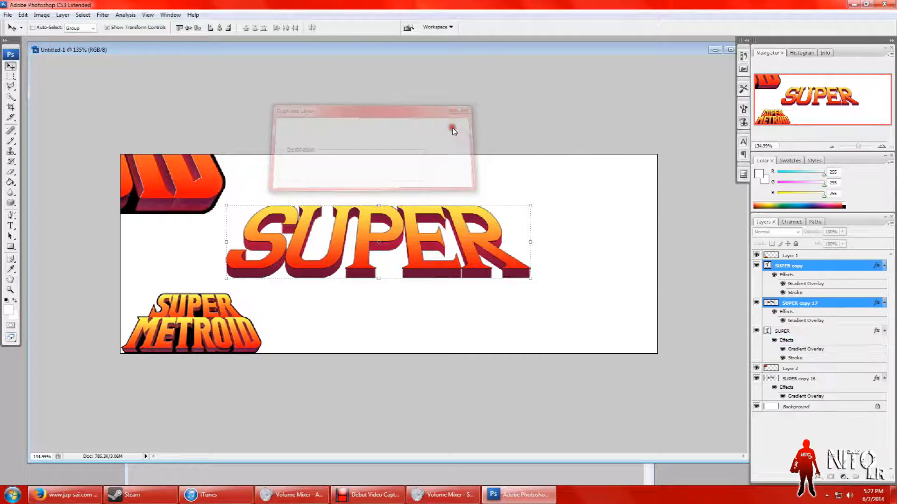
Step: Merge the two duplicated layers into a single layer and hide Layer 2 with the enlarged reference
right_click(828, 269)
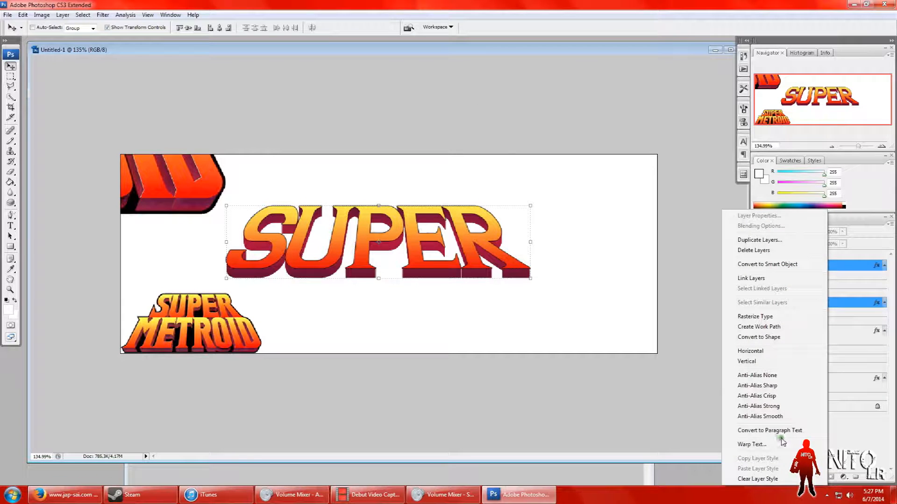
click(45, 16)
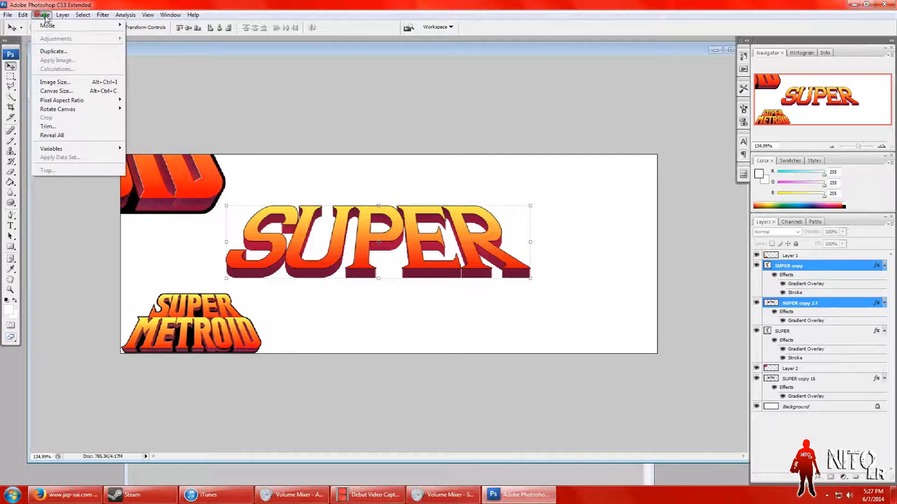
click(109, 319)
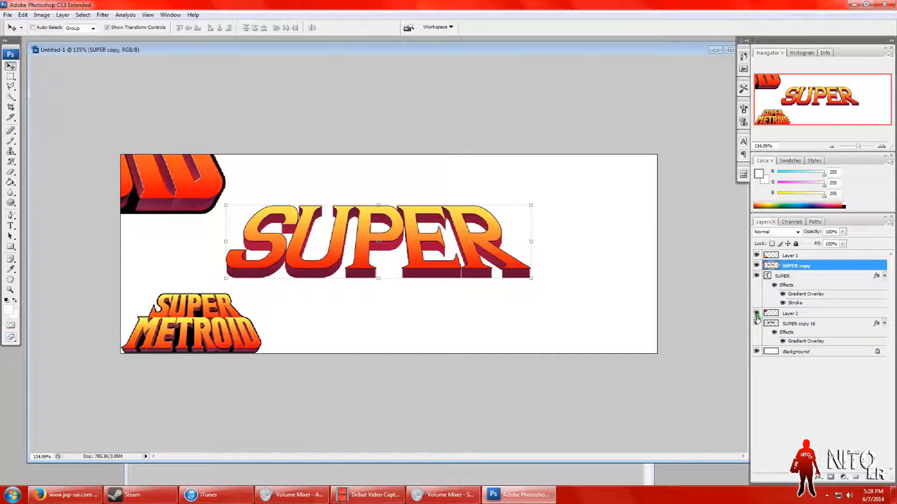
click(778, 313)
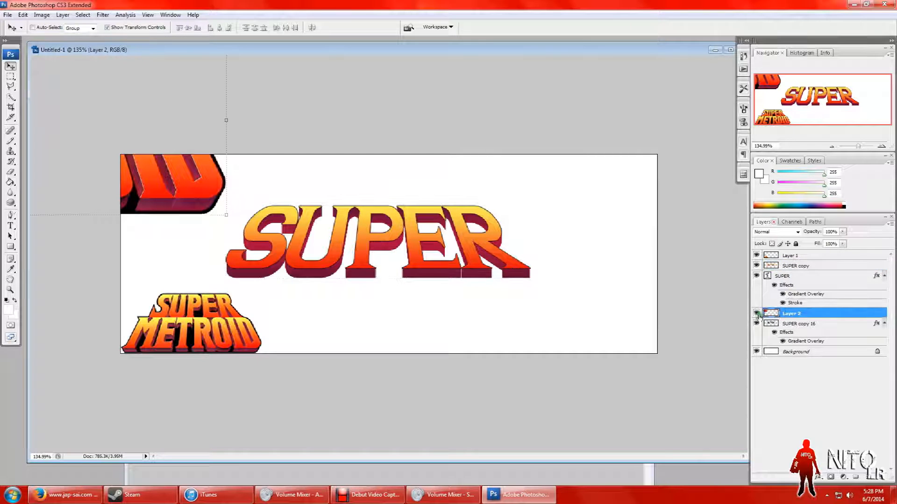
click(756, 314)
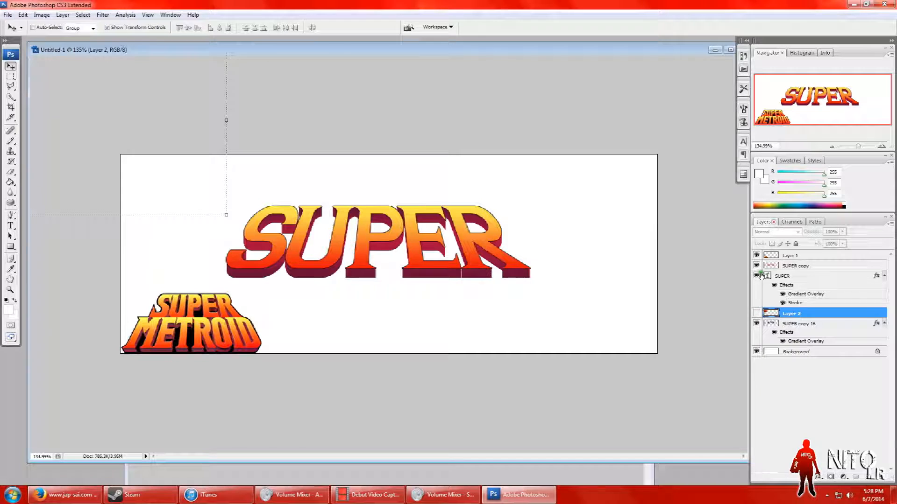
Step: Duplicate the original SUPER text layer as SUPER copy 2 and hide the duplicate
click(797, 276)
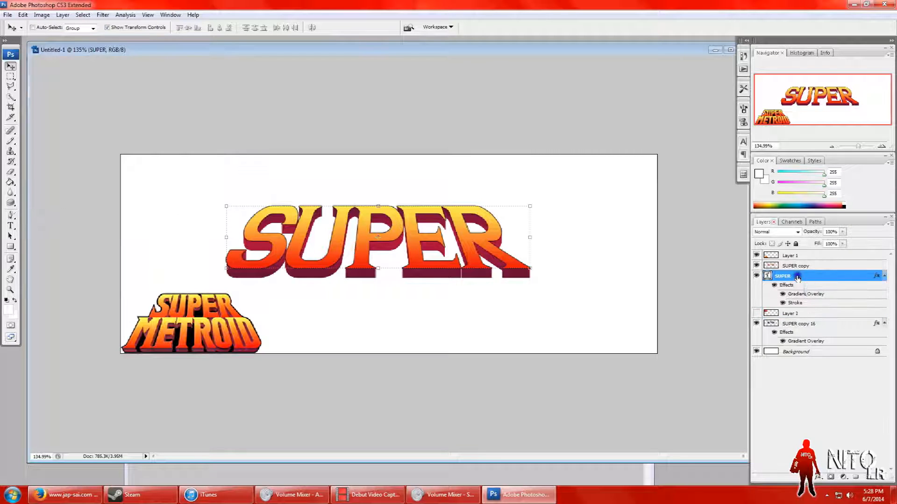
right_click(797, 278)
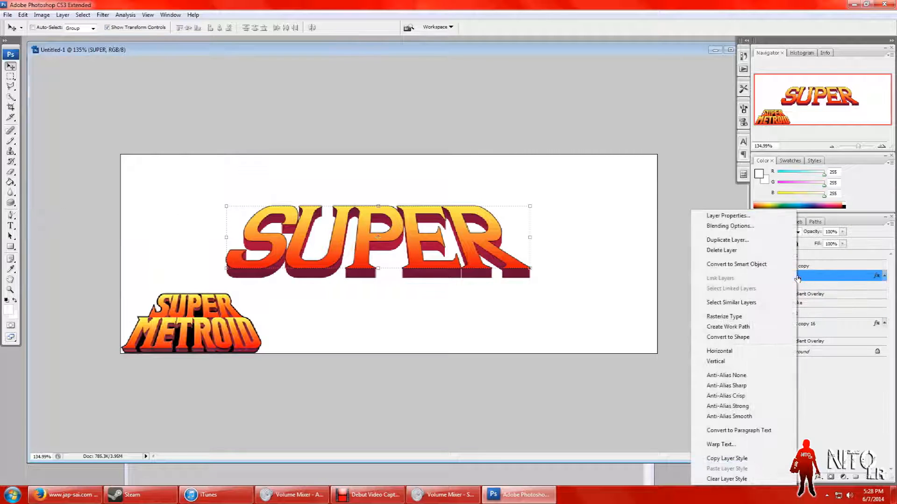
click(765, 240)
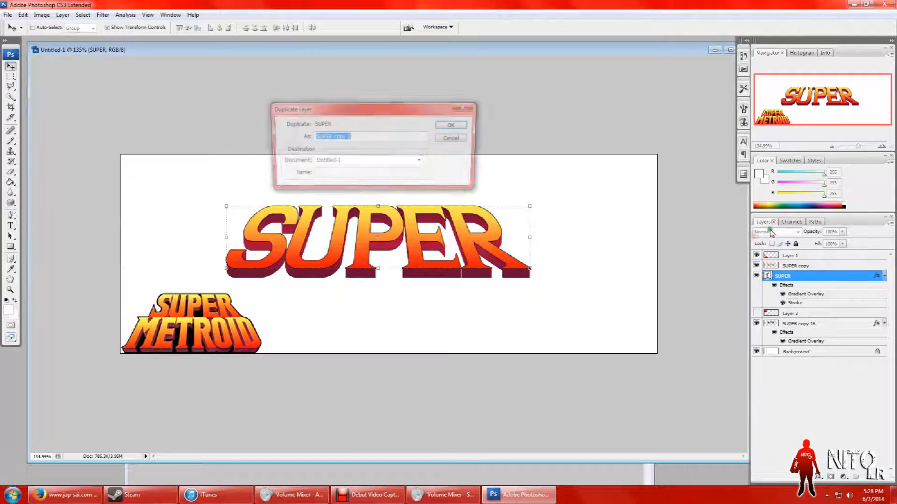
click(449, 125)
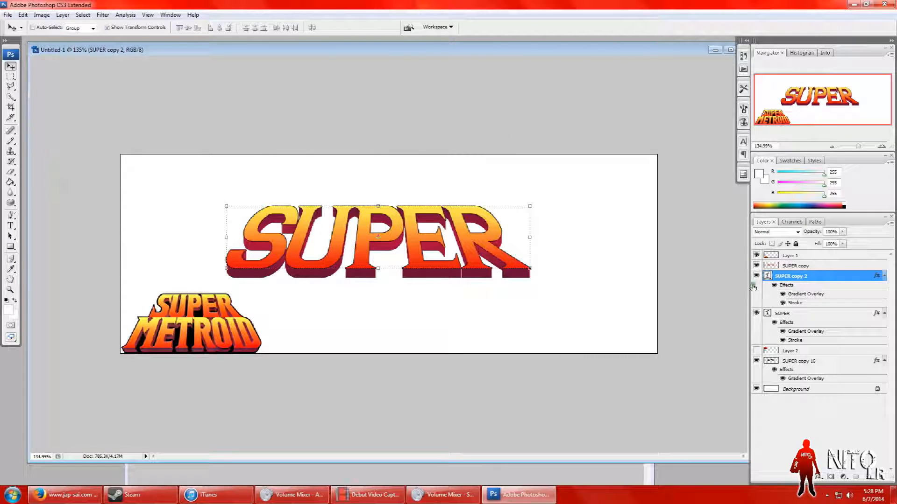
click(755, 315)
click(756, 313)
click(756, 277)
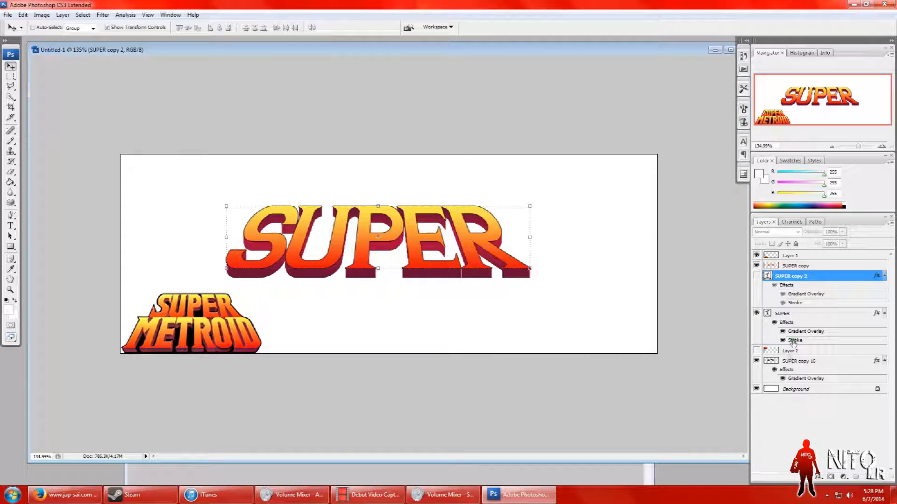
Step: Rename the SUPER copy 16 extrusion layer as SUPER BG
click(808, 362)
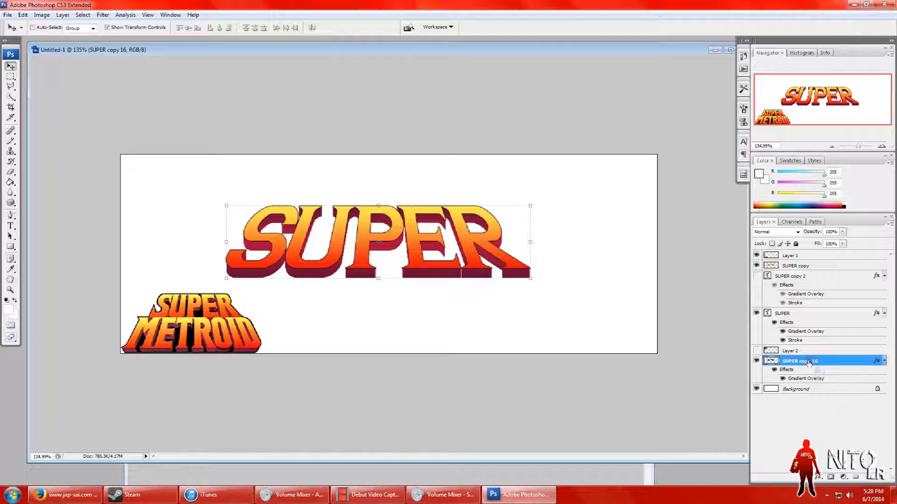
double_click(809, 362)
click(809, 362)
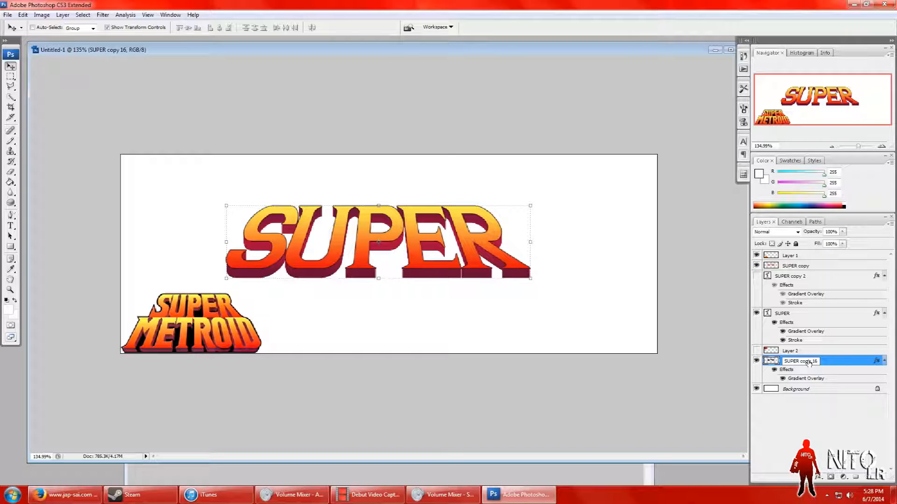
key(BackSpace)
key(BackSpace)
key(BackSpace)
key(BackSpace)
key(BackSpace)
key(BackSpace)
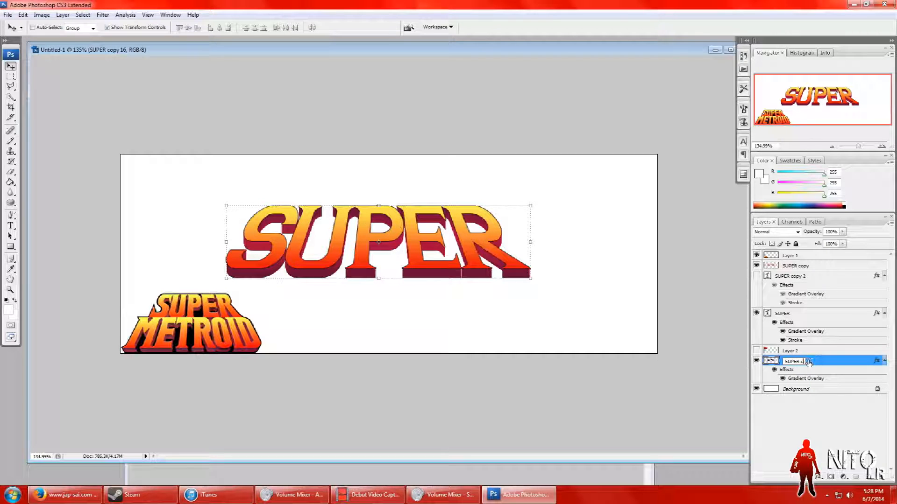
text(BG)
click(827, 444)
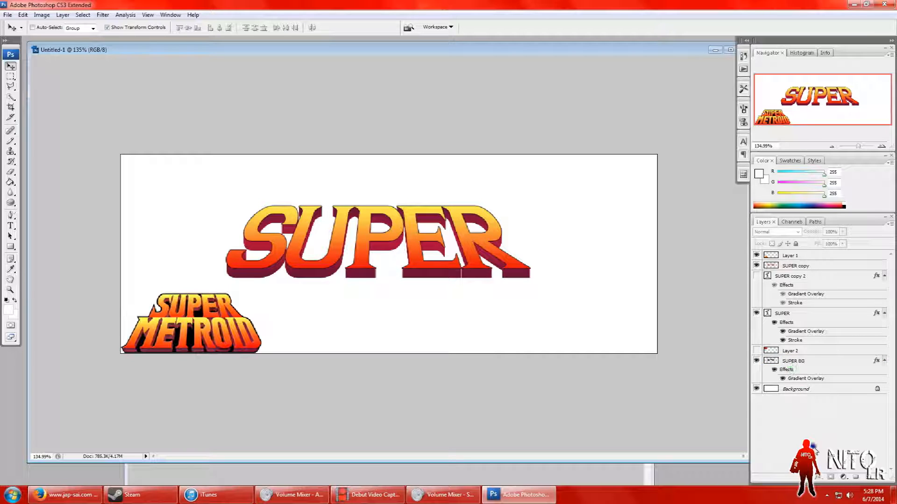
right_click(787, 380)
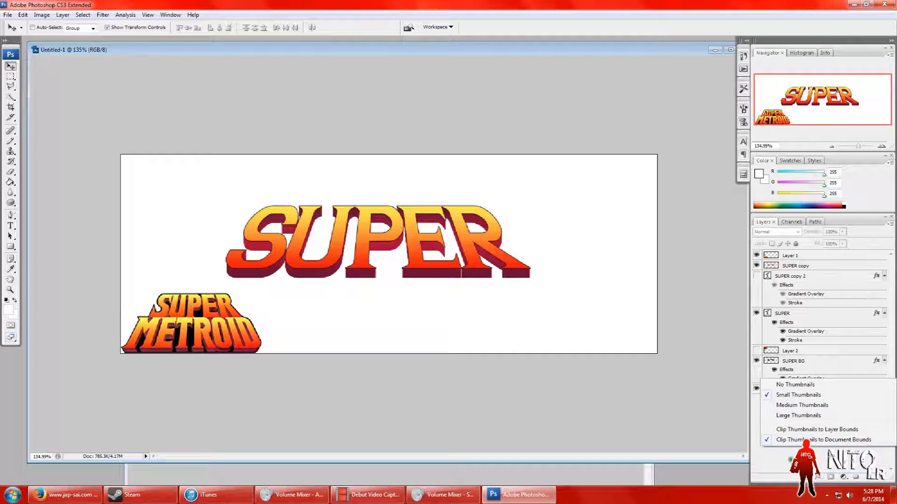
click(787, 396)
Step: Move Layer 2 below the SUPER BG layer, directly above the Background
click(794, 361)
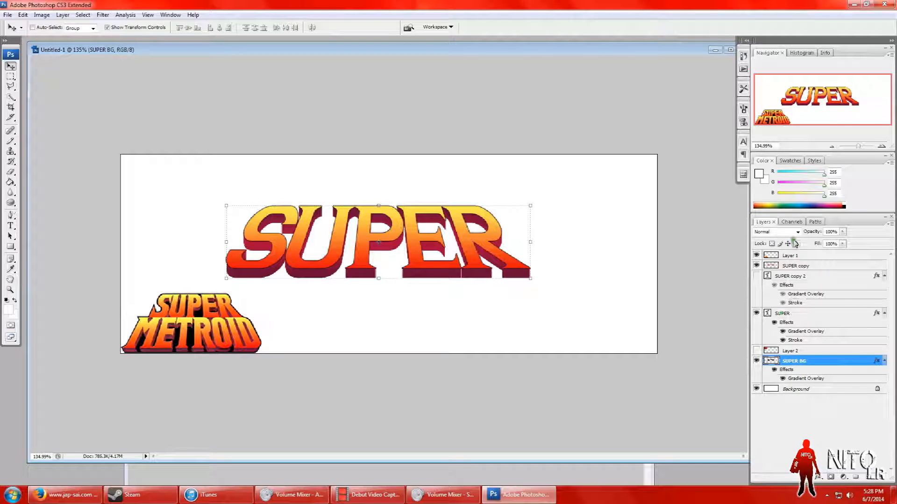
click(789, 351)
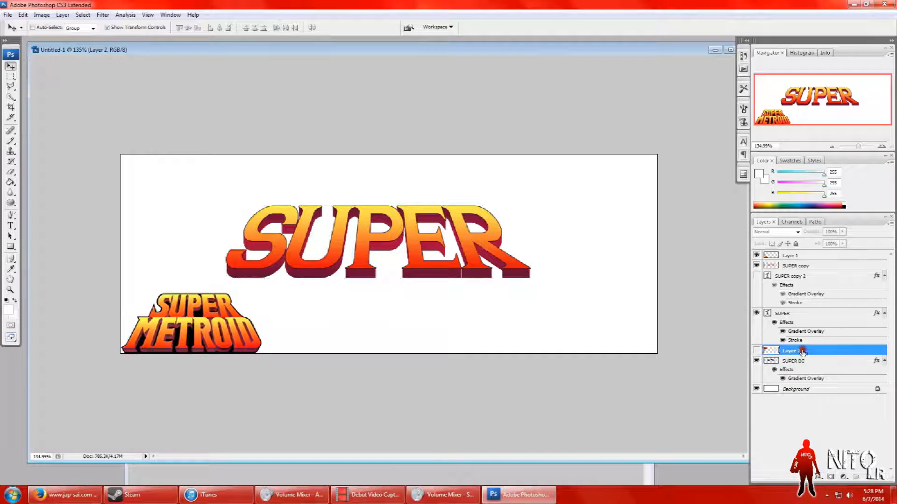
drag(807, 370, 812, 427)
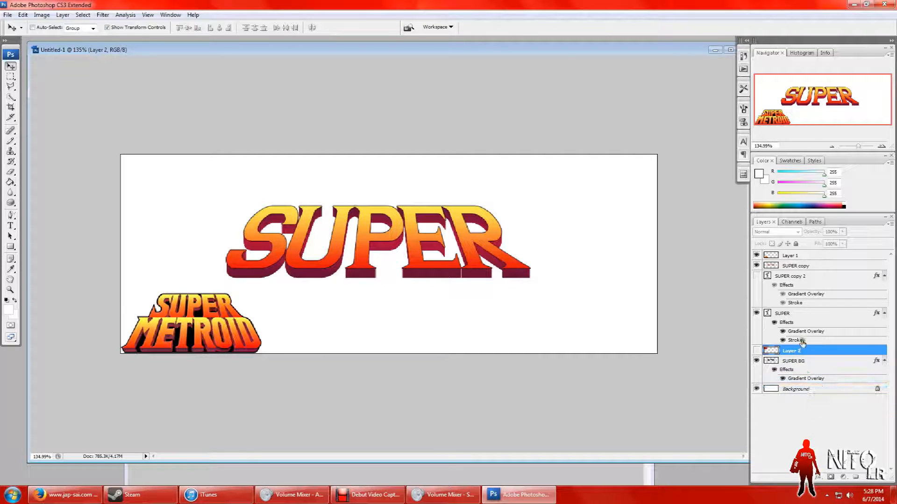
drag(801, 353, 794, 388)
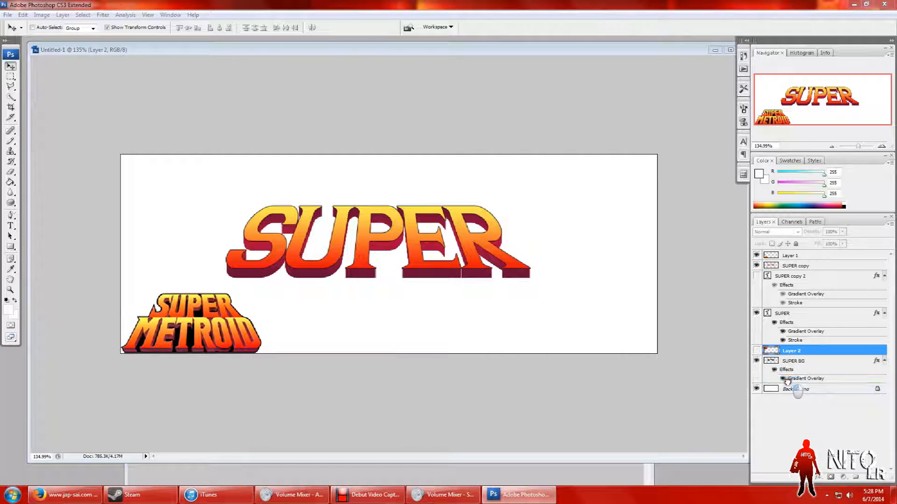
Step: Hide the SUPER, SUPER BG and merged SUPER copy layers, and show the SUPER copy 2 text layer
click(757, 314)
click(756, 351)
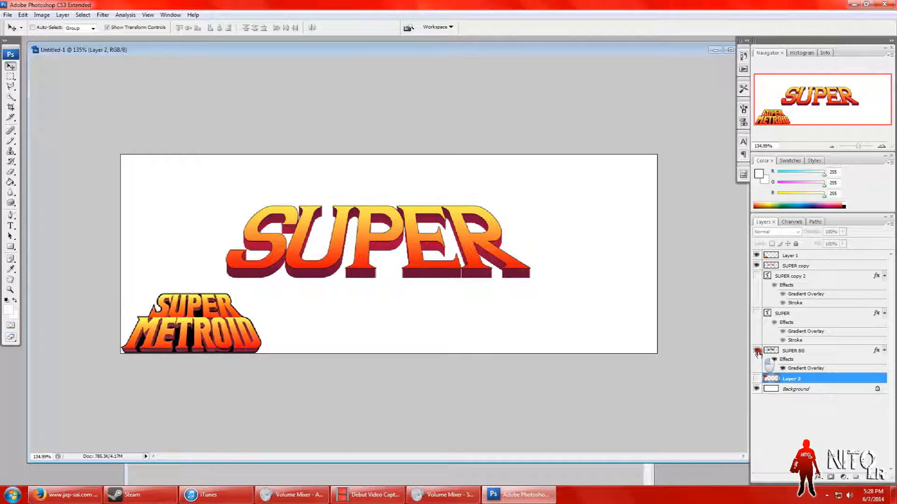
click(756, 265)
click(756, 265)
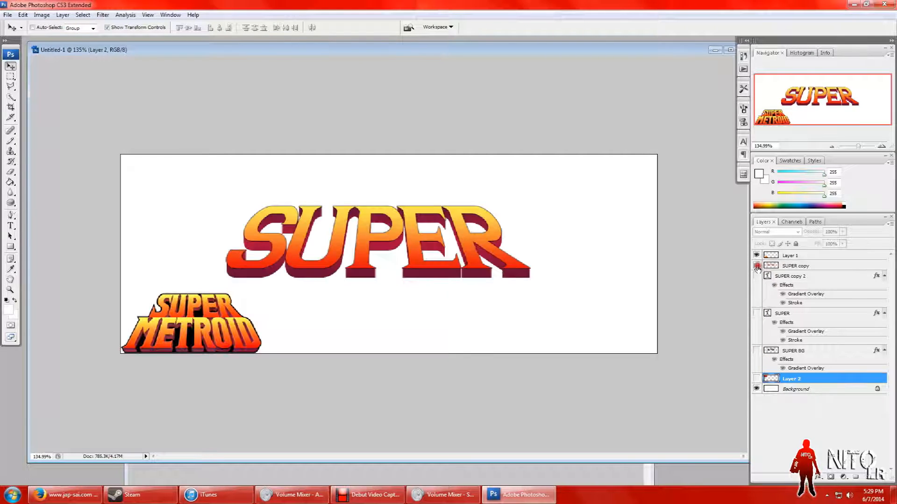
click(757, 266)
click(756, 276)
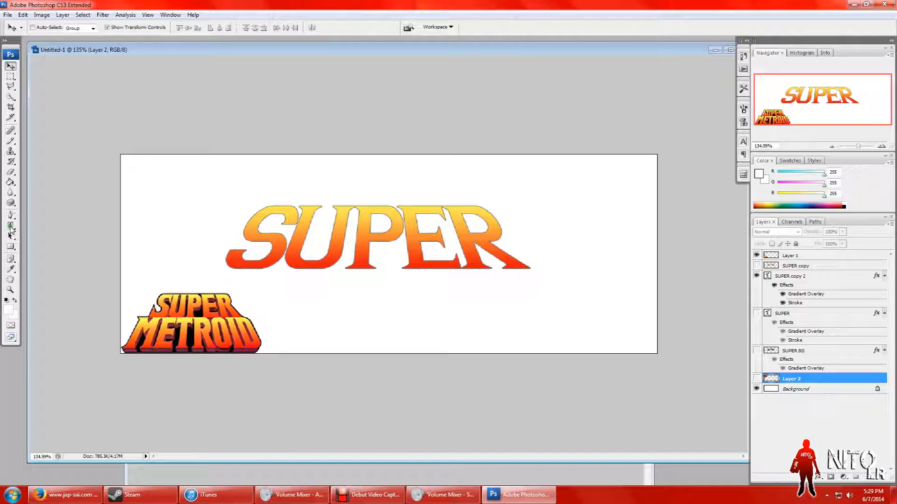
Step: Replace the text of the SUPER copy 2 layer with METROID
click(11, 227)
drag(519, 252, 245, 236)
text(M)
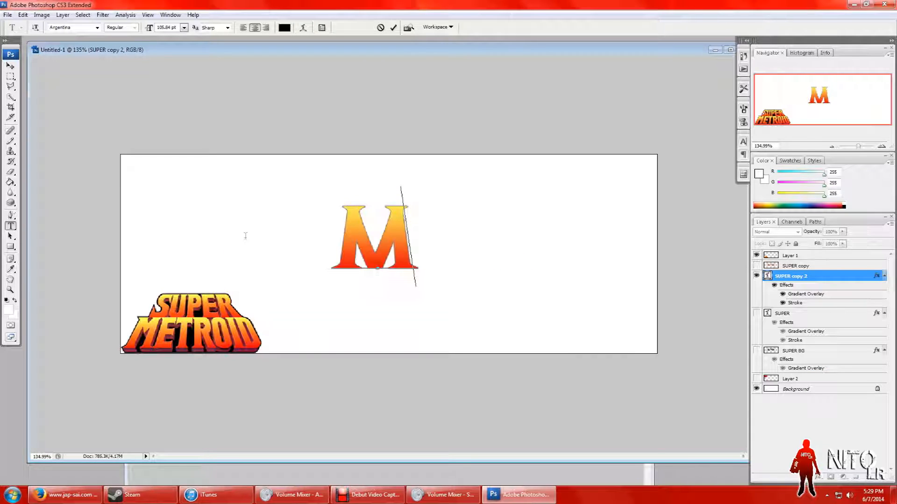
text(E)
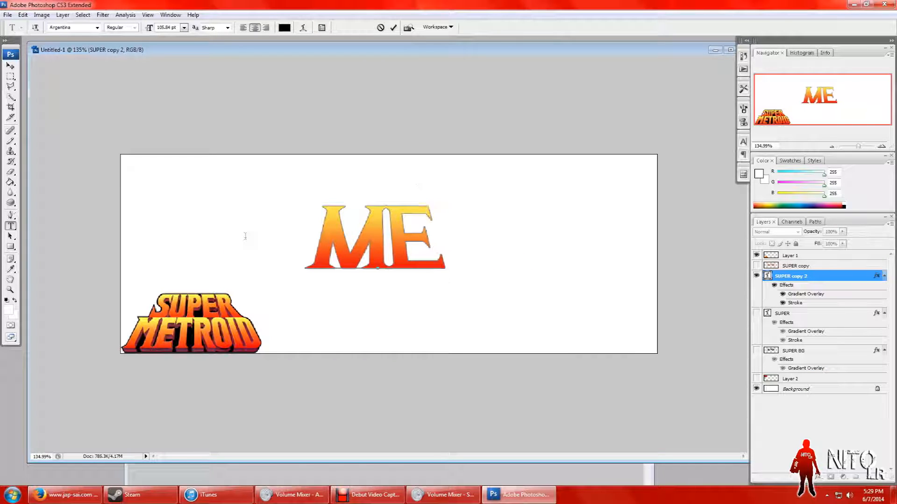
text(TROI)
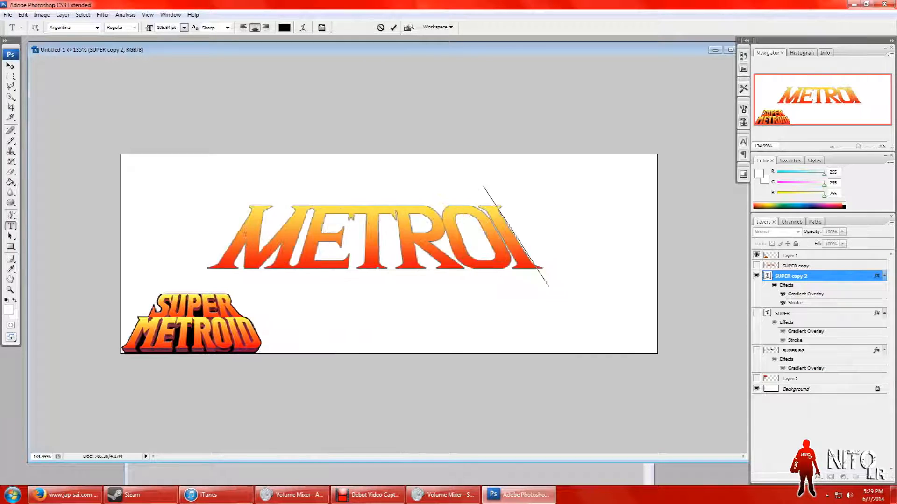
text(D)
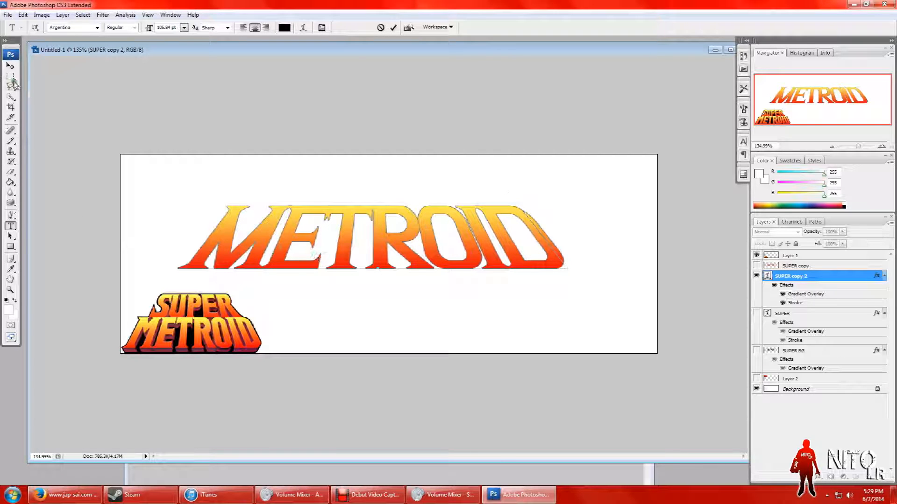
Step: Commit the METROID text and set the tracking of its letters T and R to -45
click(10, 76)
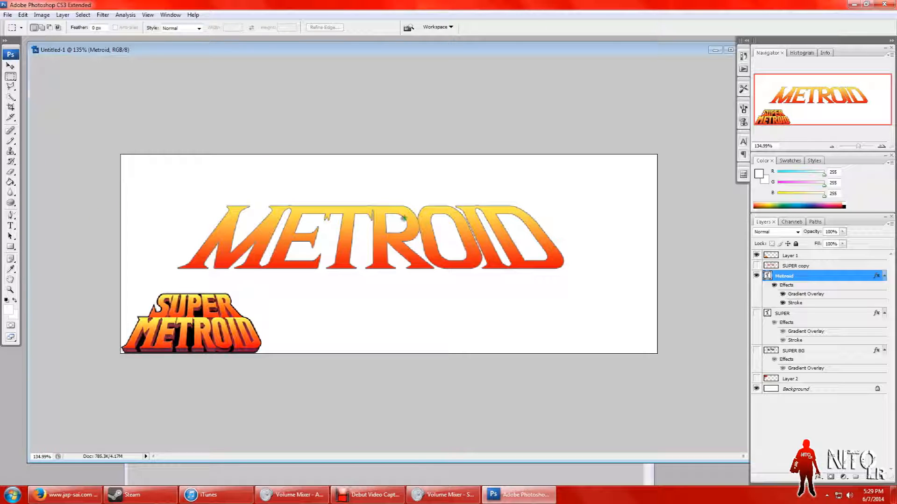
click(10, 228)
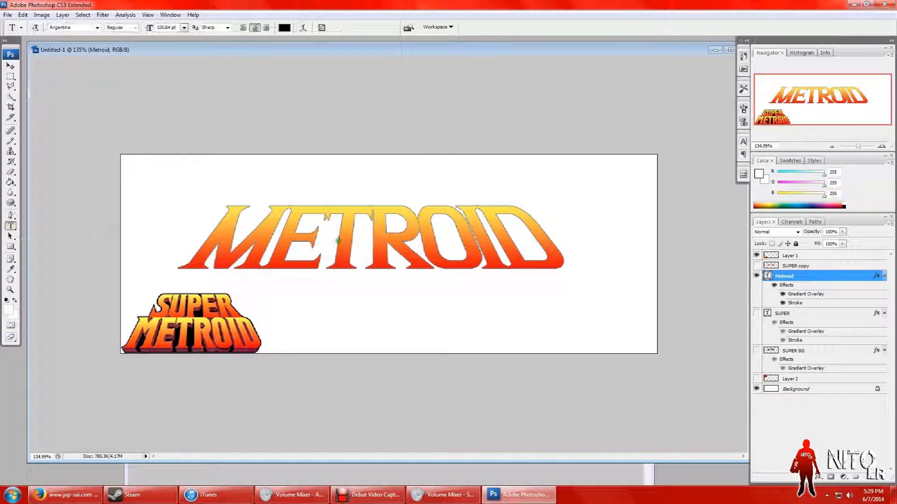
drag(326, 247, 397, 261)
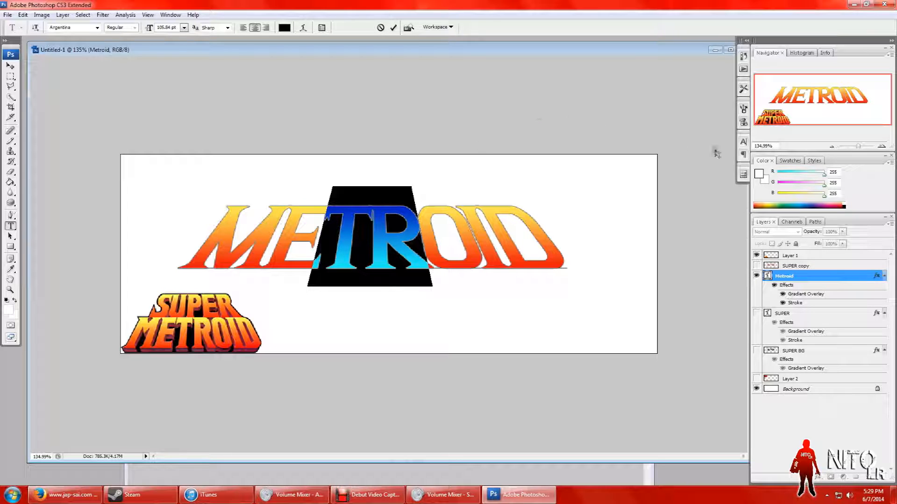
click(745, 143)
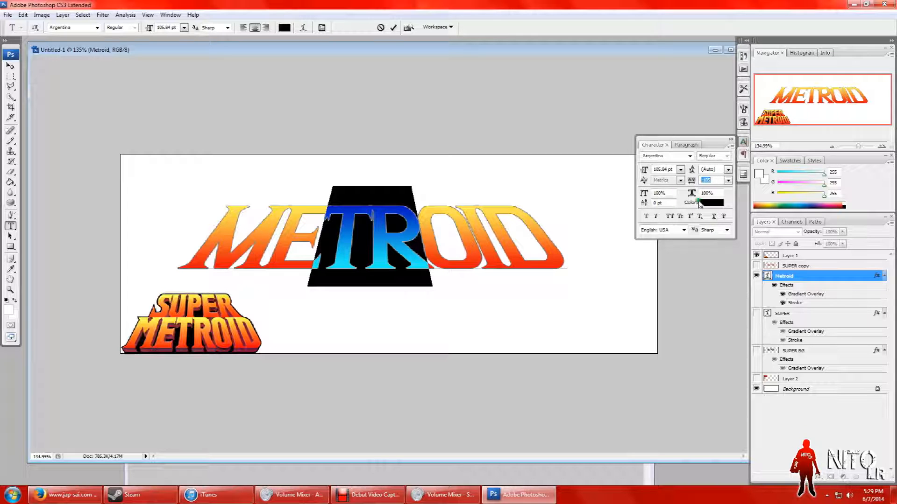
drag(693, 184, 695, 184)
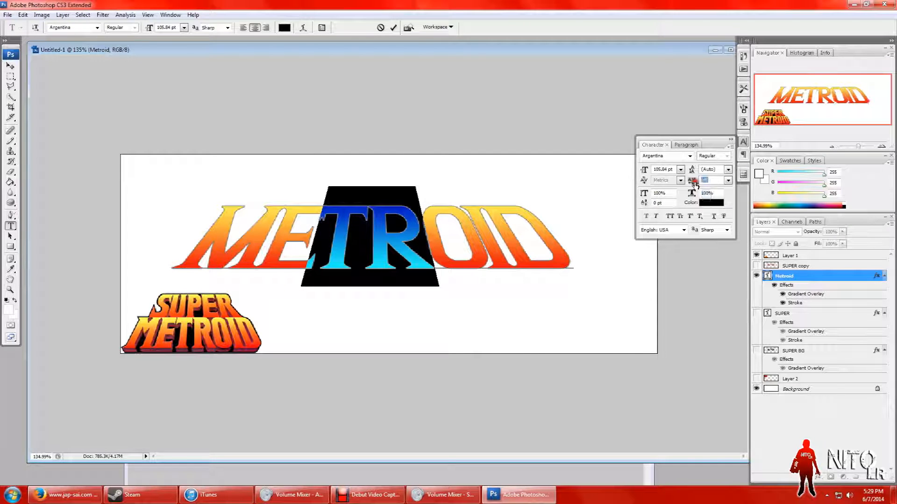
Step: Set the tracking of the letter E in METROID to -45
click(368, 229)
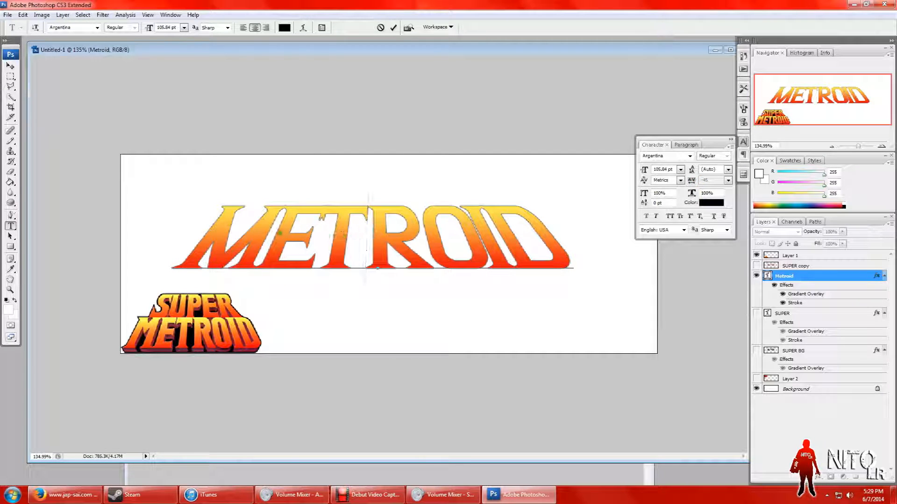
click(292, 256)
drag(293, 256, 205, 256)
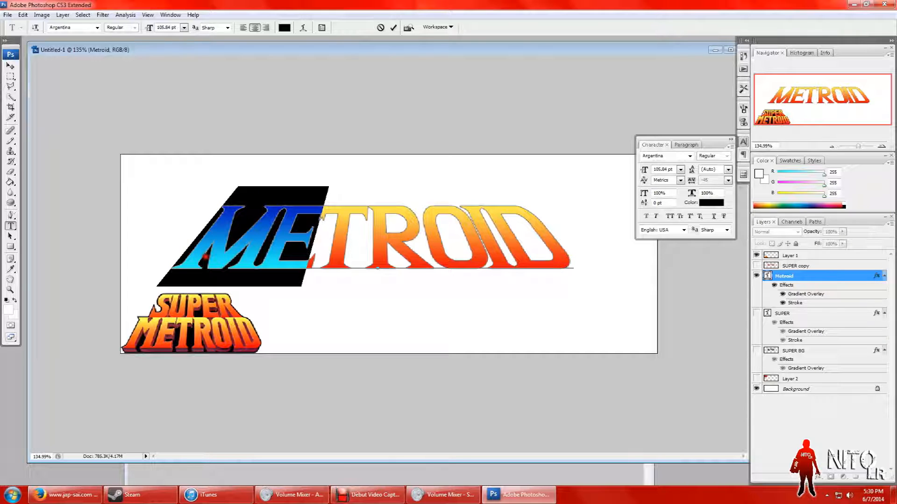
click(313, 266)
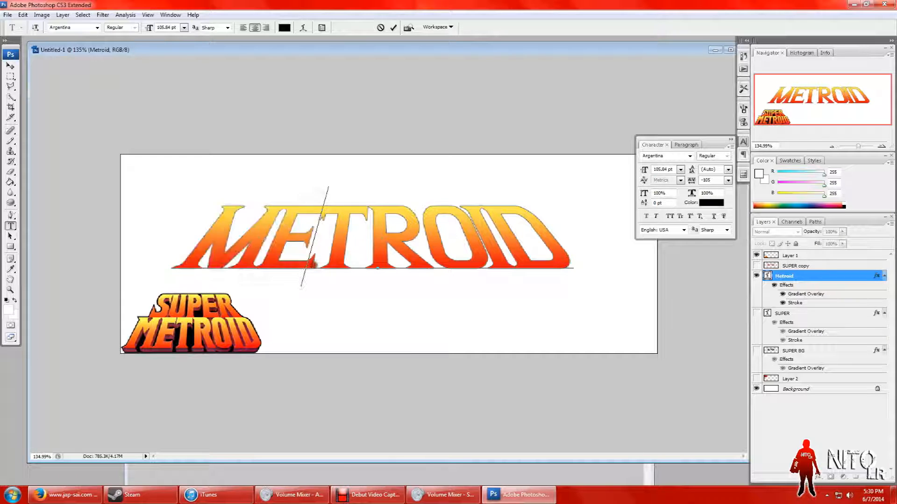
drag(293, 258, 282, 257)
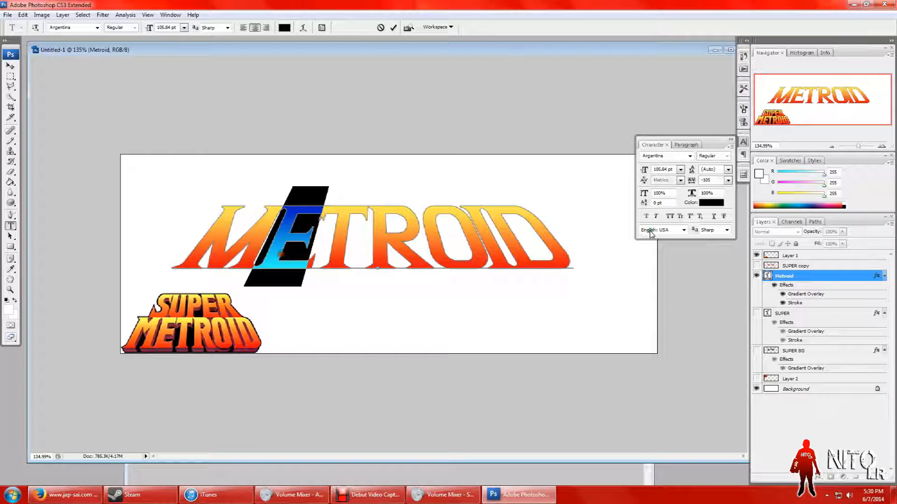
drag(691, 181, 692, 184)
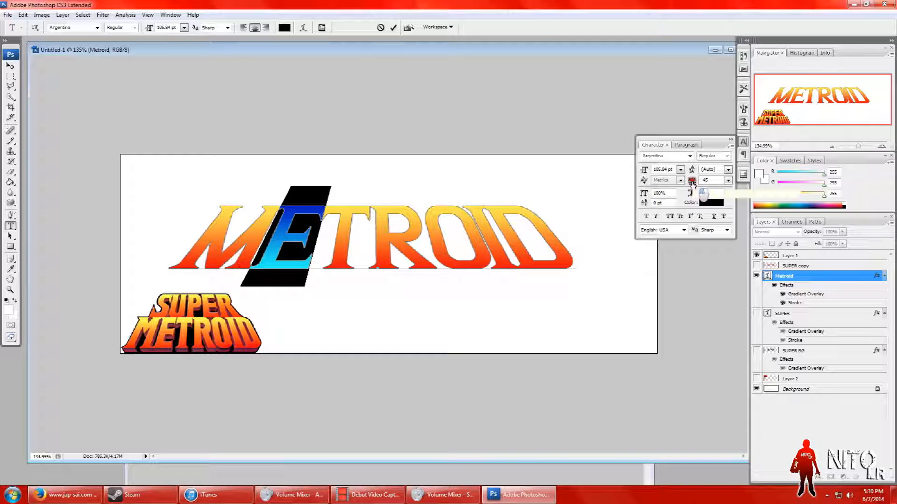
Step: Loosen the tracking of the letter E in METROID to -5 and commit the text
click(483, 267)
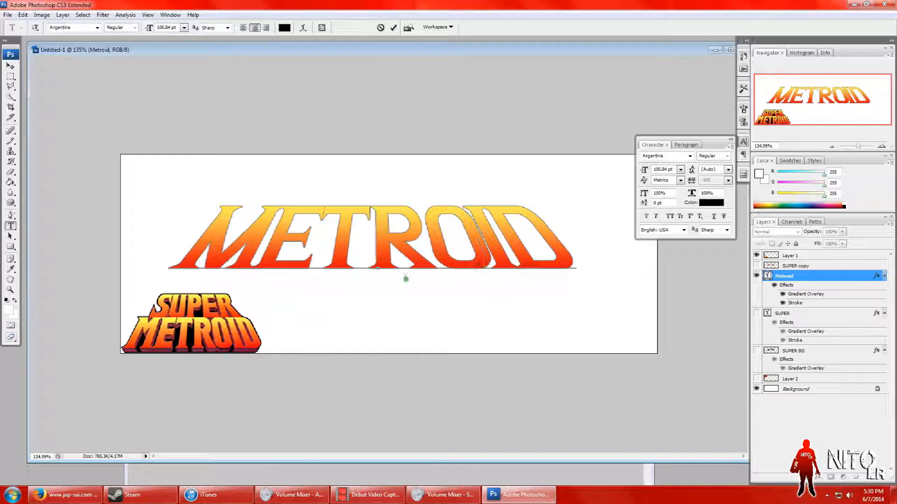
drag(318, 226, 289, 229)
drag(691, 181, 690, 181)
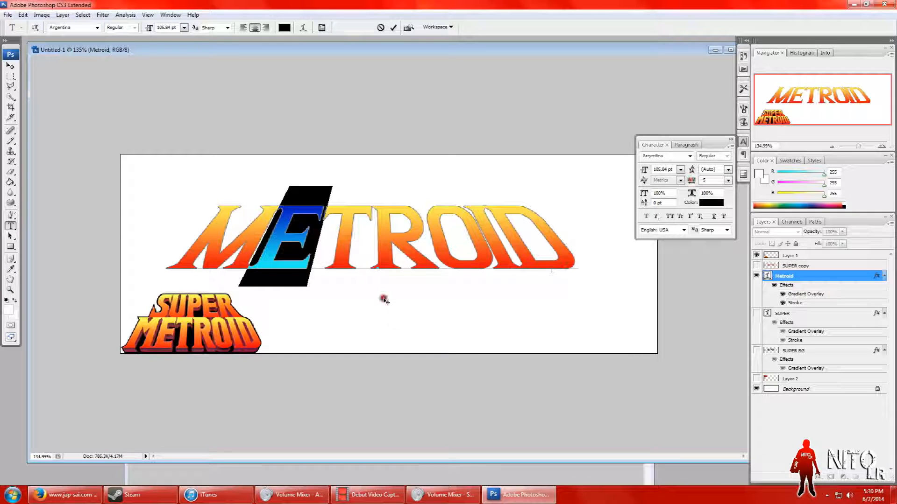
click(10, 77)
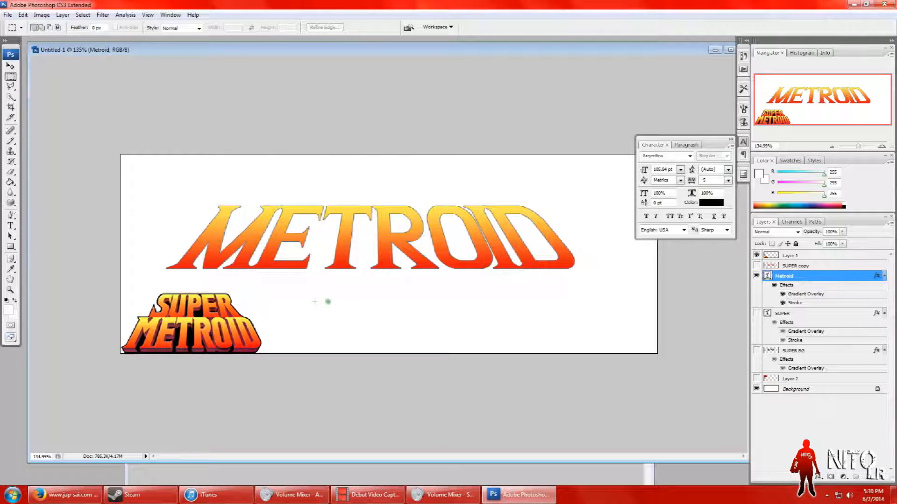
Step: Fine-tune the tracking of the letter E in METROID, settling on -15
click(11, 225)
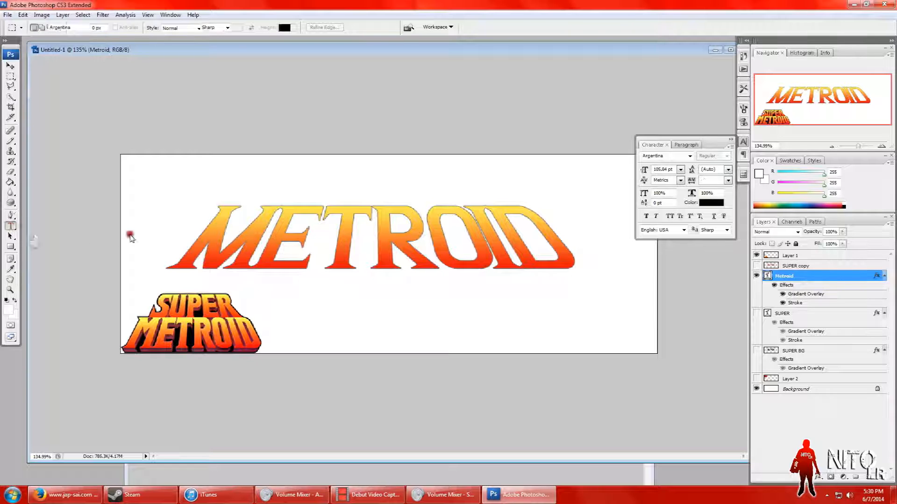
drag(320, 223, 291, 229)
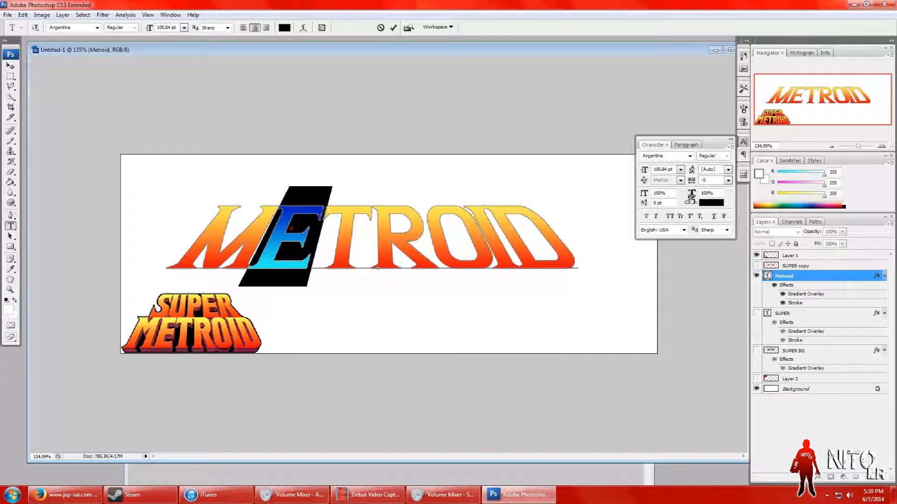
drag(690, 183, 690, 186)
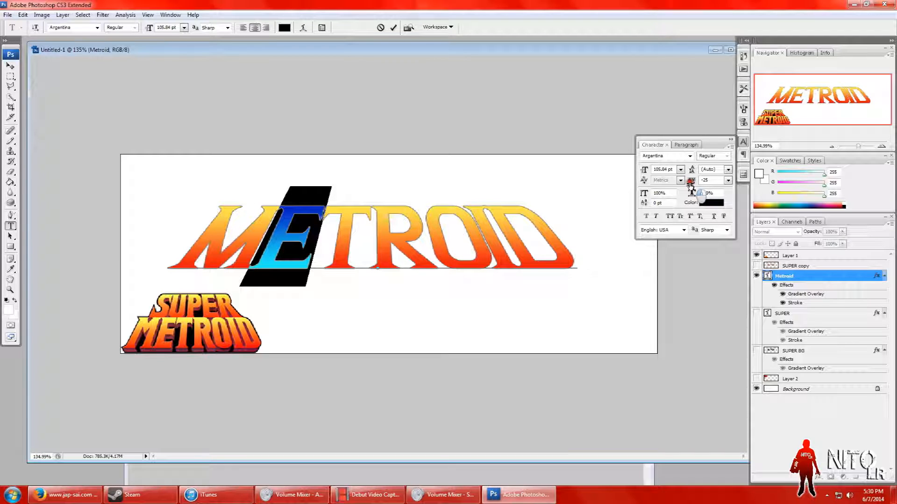
drag(690, 184, 690, 186)
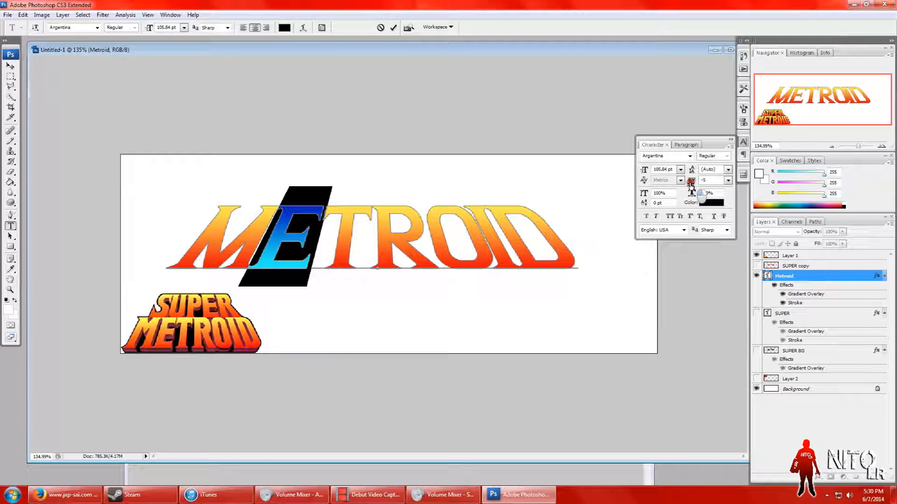
drag(690, 184, 690, 185)
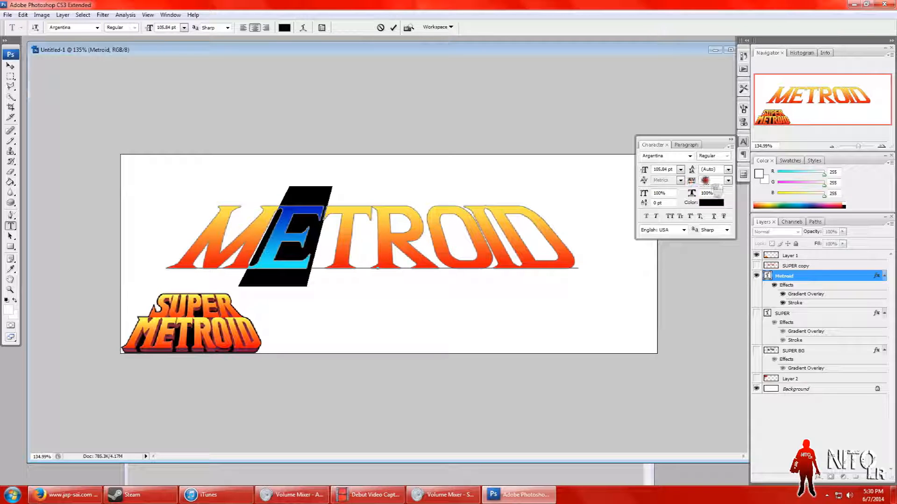
click(702, 180)
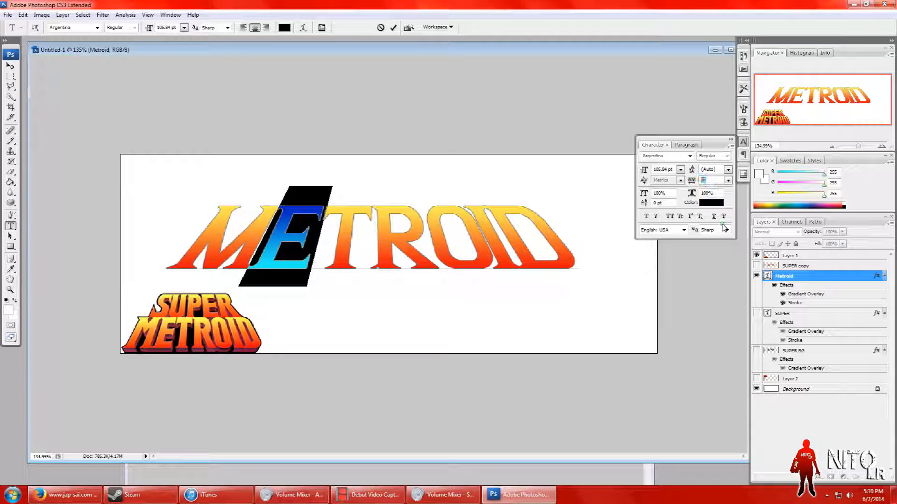
text(-)
text(15)
key(Return)
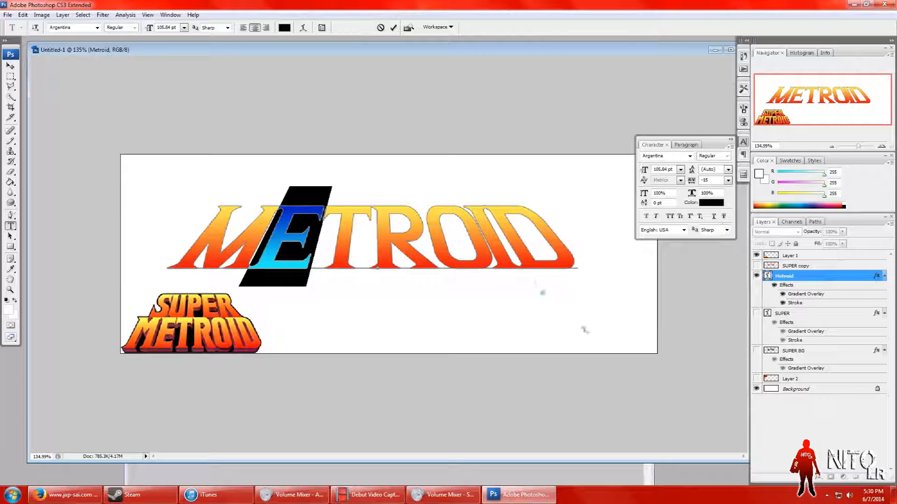
Step: Set the tracking of the letter O in METROID to -65
click(485, 256)
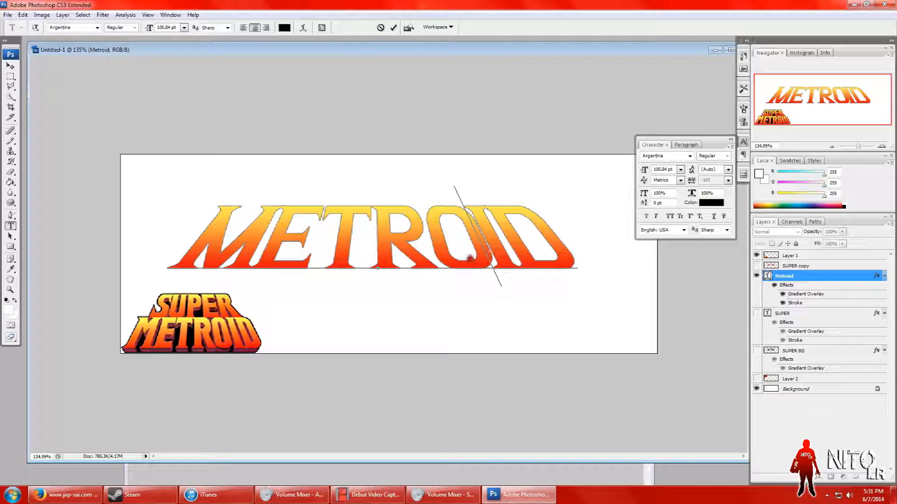
drag(471, 257, 456, 263)
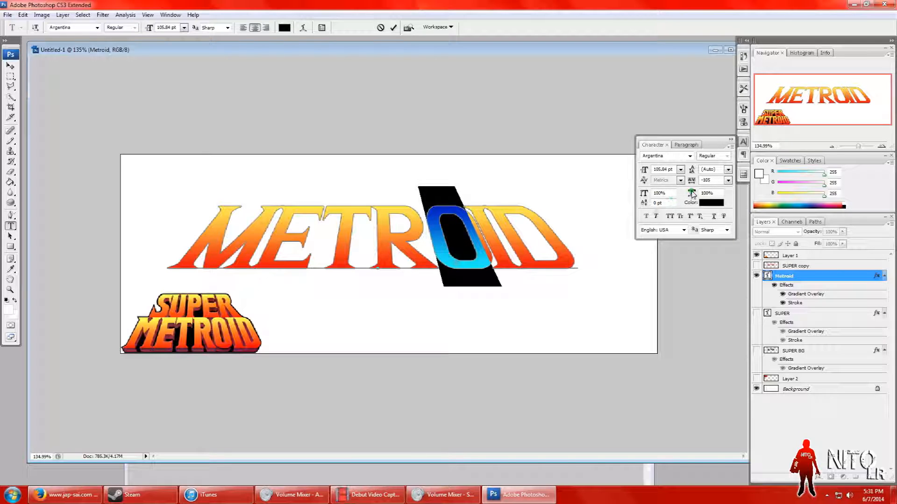
mouse_move(692, 183)
mouse_down()
mouse_move(684, 183)
mouse_move(695, 182)
mouse_up()
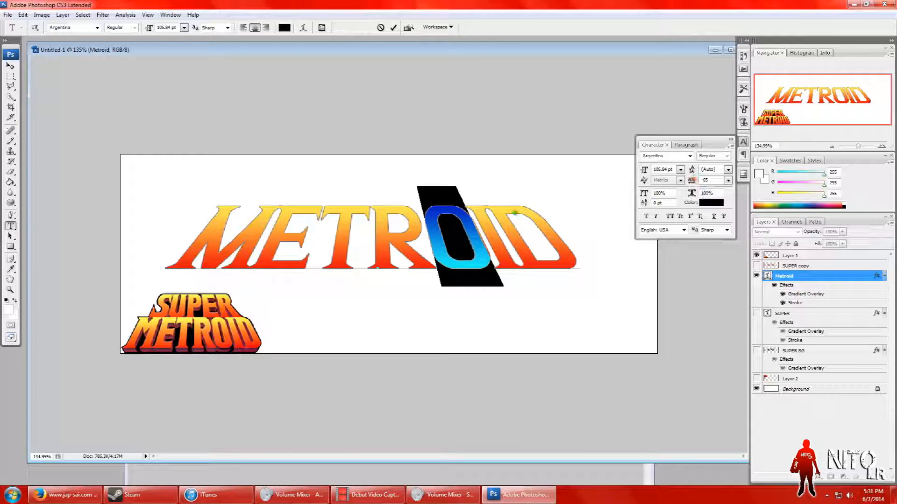
Step: Set the tracking of the letter R in METROID to -65 and commit the text edit
click(448, 258)
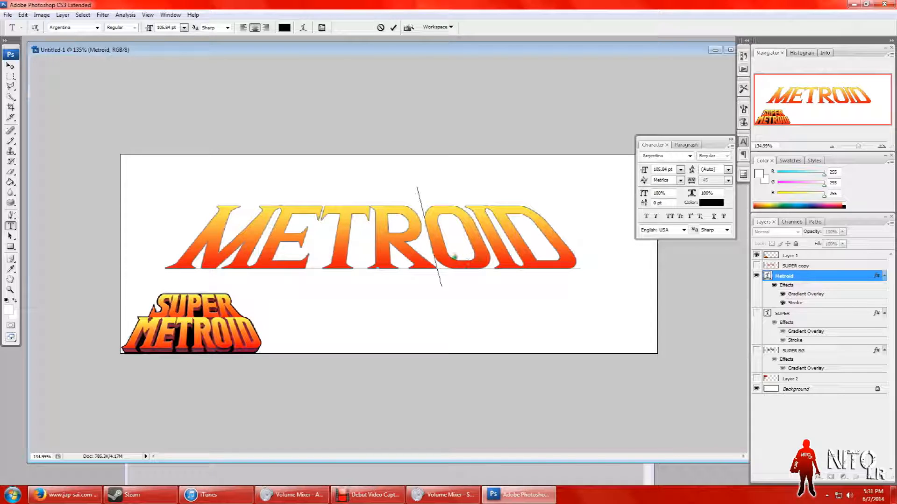
key(shift+Left)
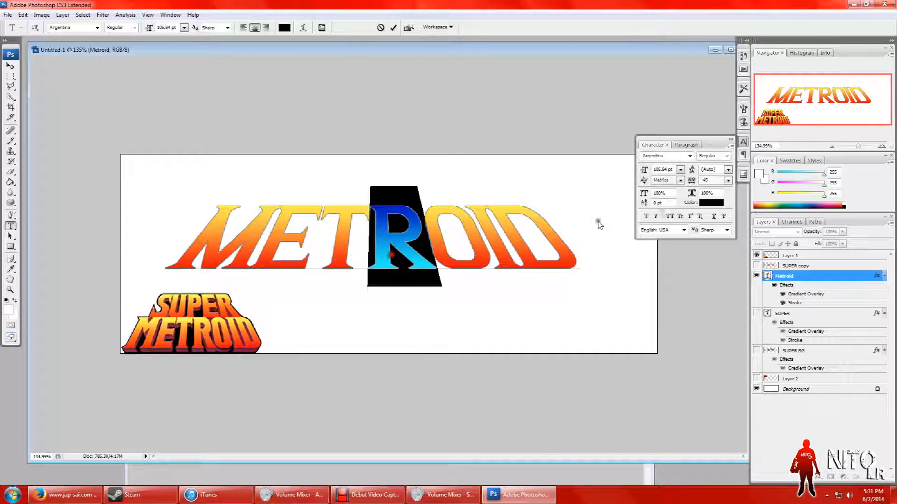
key(alt+Left)
key(alt+Left)
key(alt+Left)
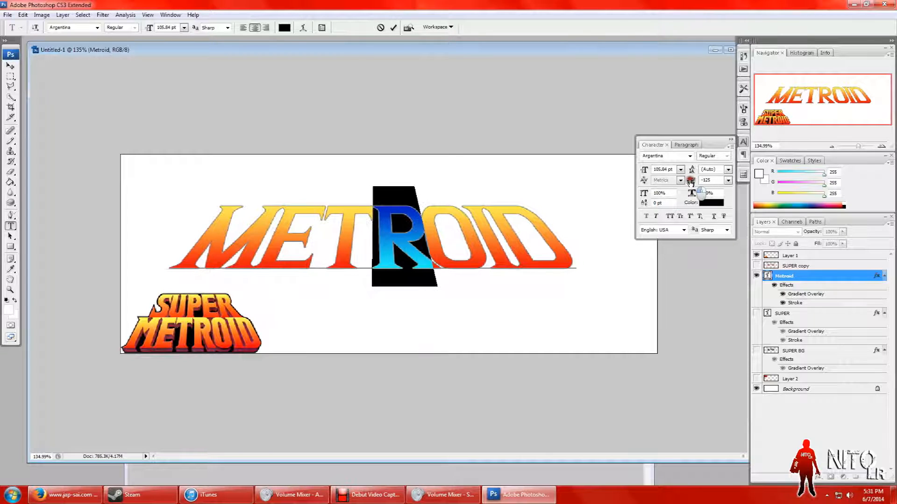
key(alt+Right)
key(alt+Right)
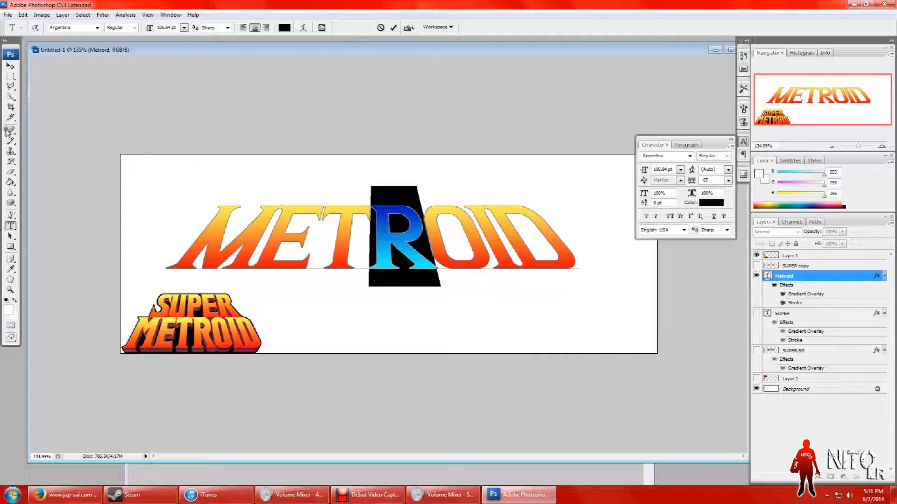
click(10, 76)
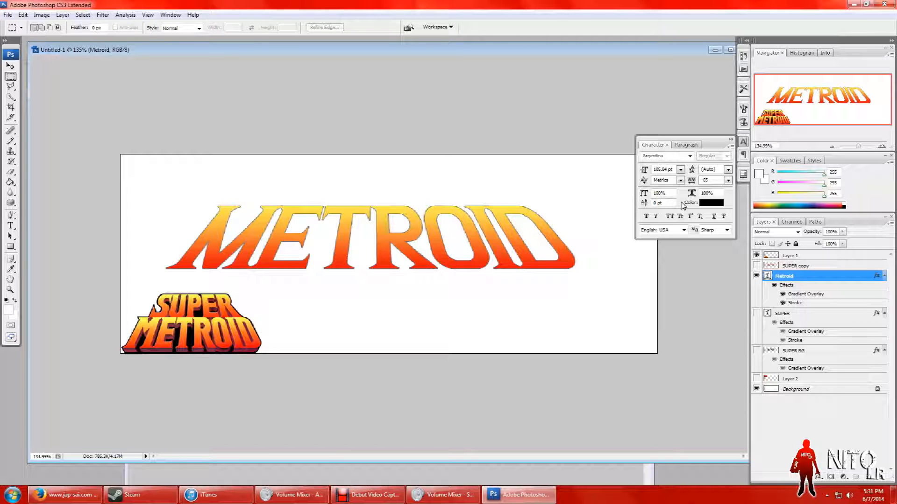
click(731, 139)
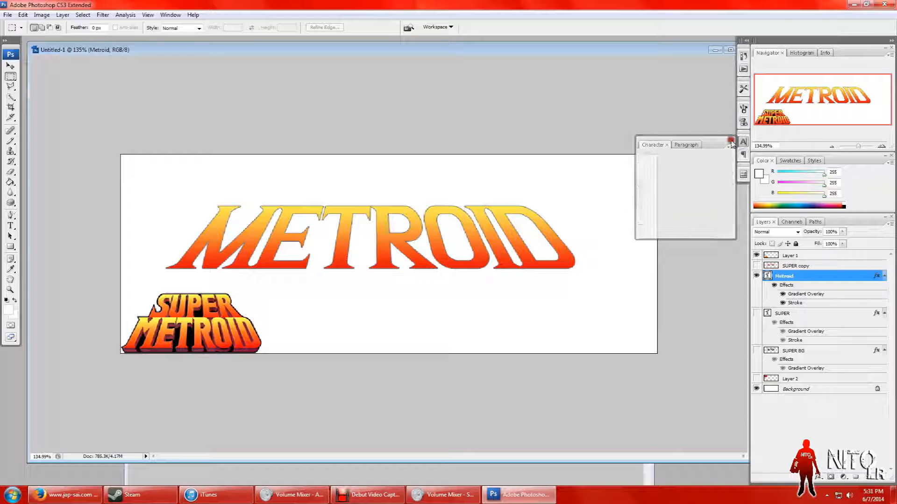
right_click(812, 277)
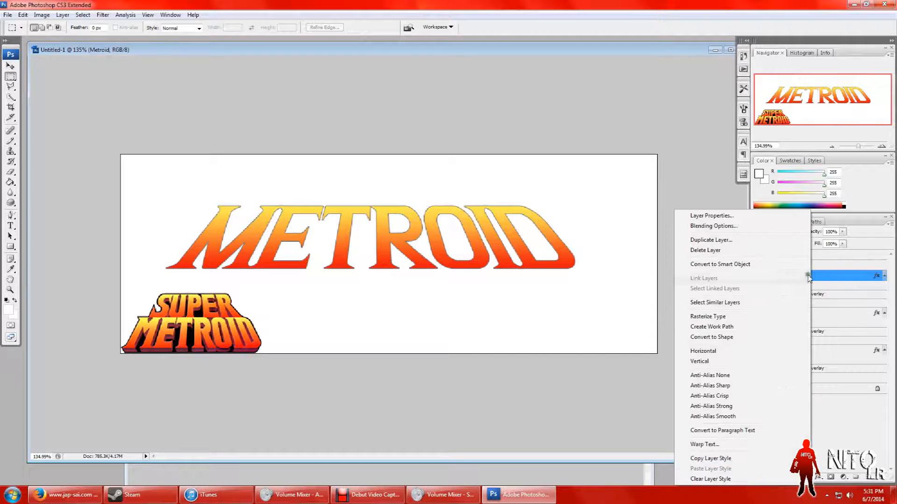
click(746, 242)
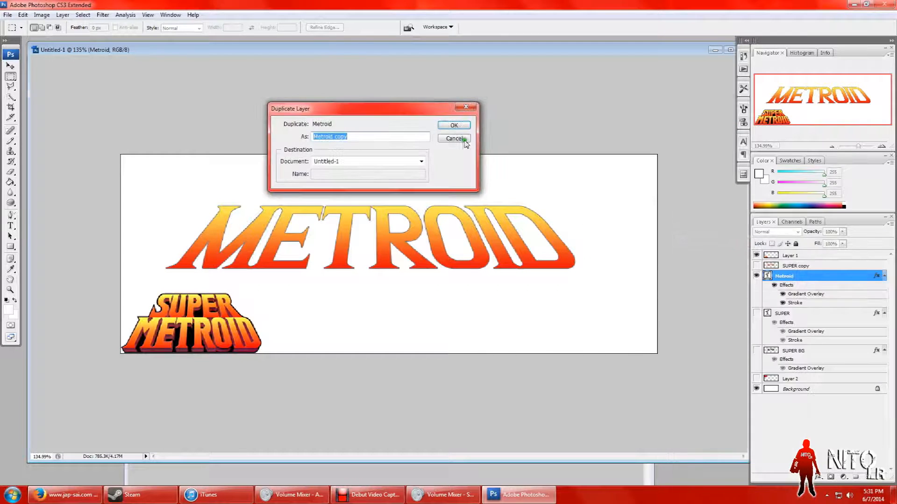
click(462, 139)
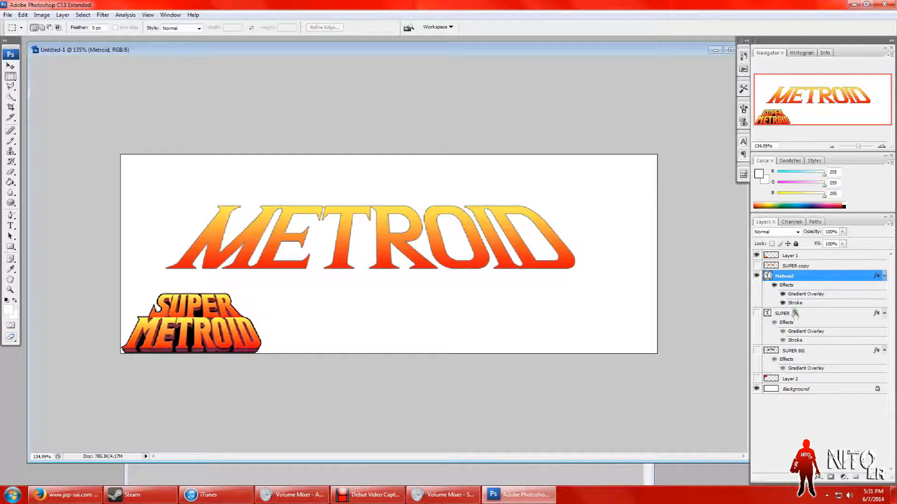
Step: Duplicate the Metroid text layer and place the copy beneath the original with its Gradient Overlay effect hidden
right_click(797, 276)
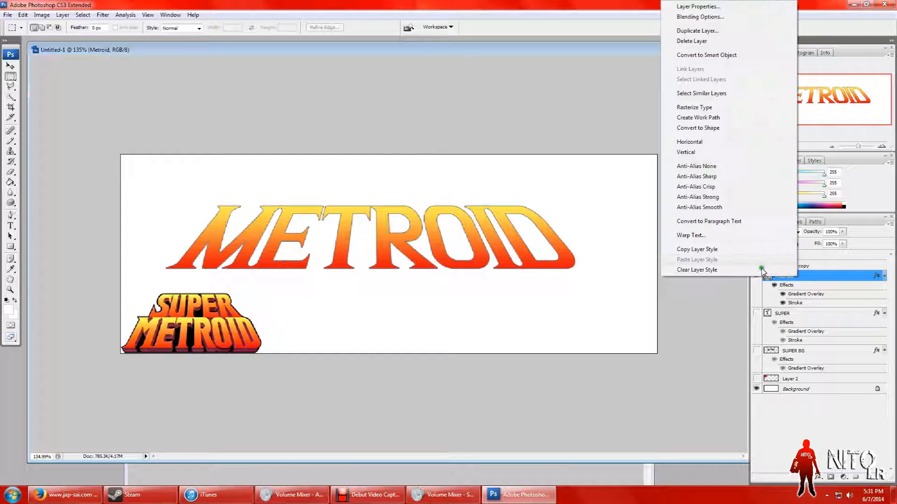
click(696, 30)
click(455, 123)
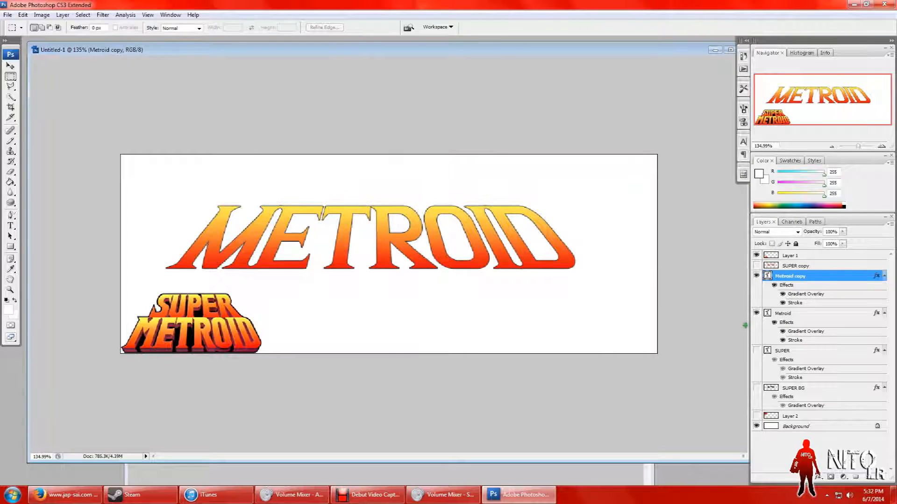
click(782, 295)
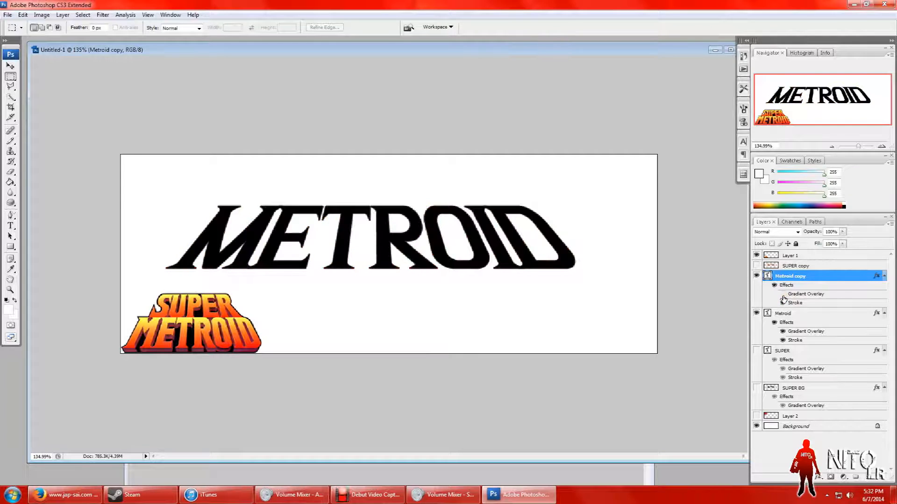
drag(804, 277, 813, 345)
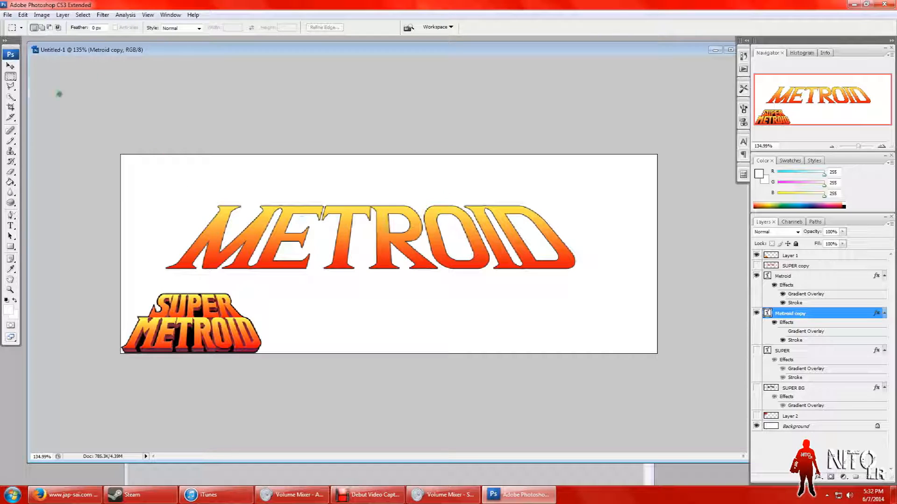
Step: Build a black extrusion under METROID by repeatedly duplicating the black copy with a small downward nudge, up to Metroid copy 16
click(10, 65)
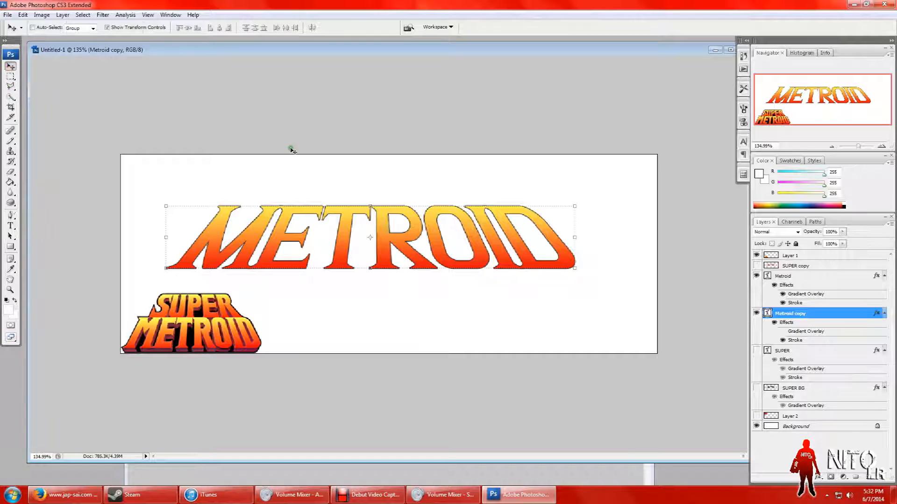
key(alt+Down)
key(alt+Down)
key(alt+Down)
key(alt+Down)
key(alt+Down)
key(alt+Down)
key(alt+Down)
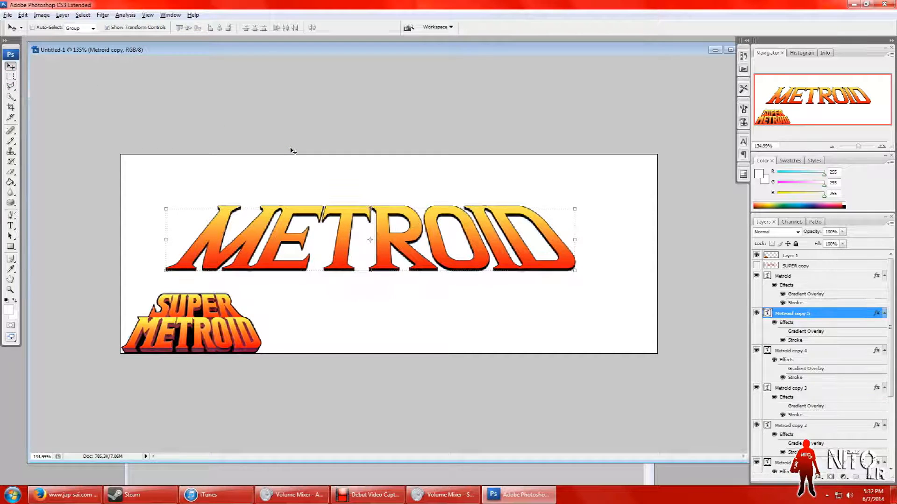
key(alt+Down)
key(alt+Down)
key(alt+Down)
key(alt+Down)
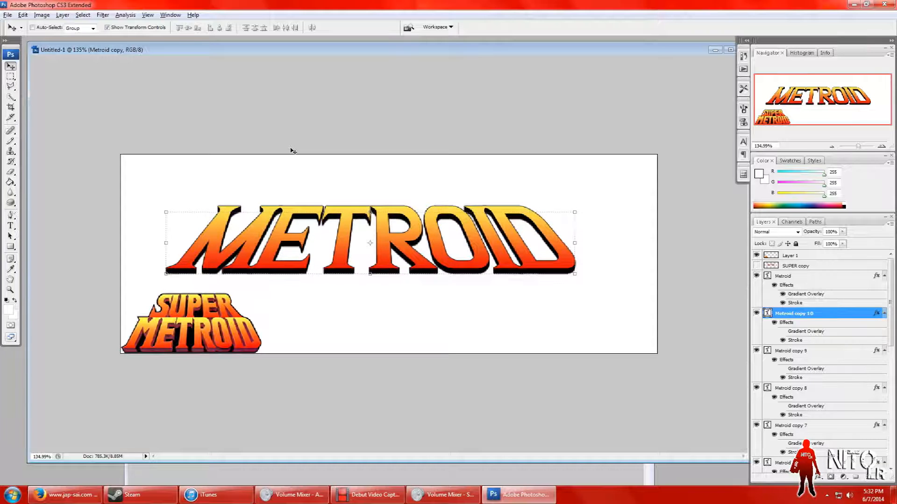
key(alt+Down)
key(alt+Down)
key(alt+Down)
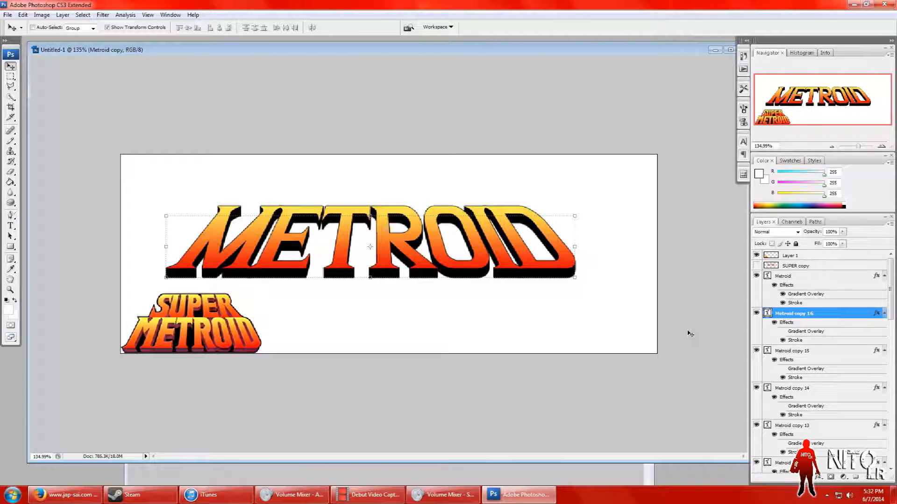
Step: Merge all the black layers from Metroid copy through Metroid copy 16 into a single layer
click(10, 76)
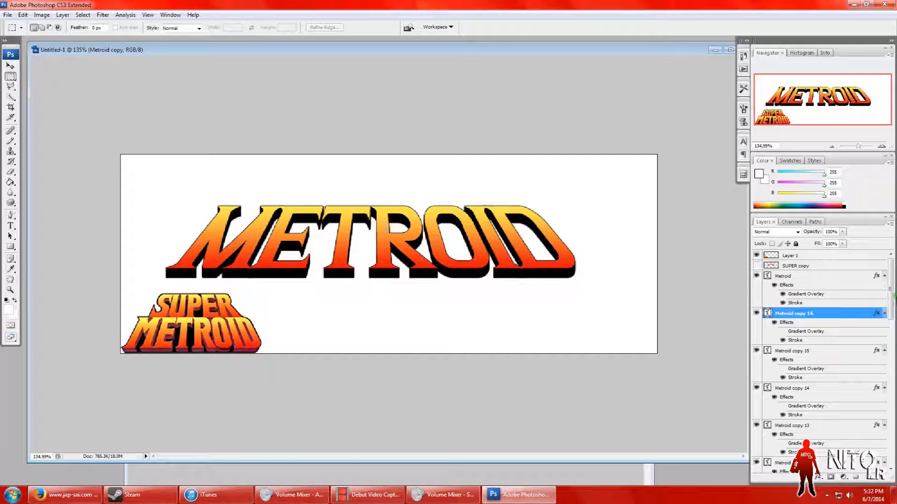
drag(891, 305, 895, 391)
drag(894, 410, 893, 448)
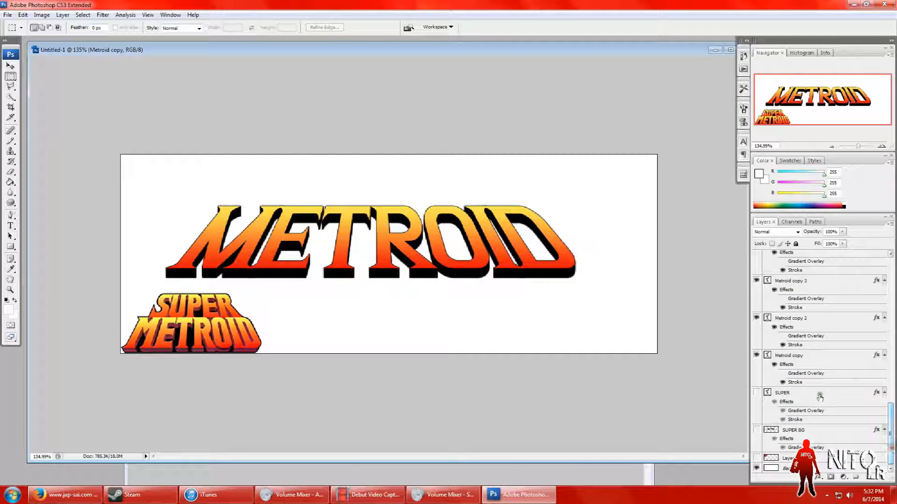
click(800, 356)
drag(891, 418, 891, 264)
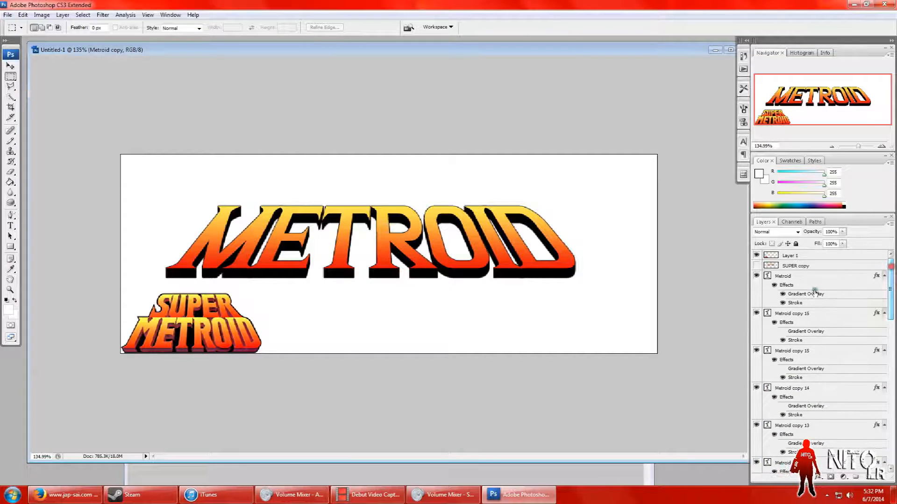
shift+click(804, 314)
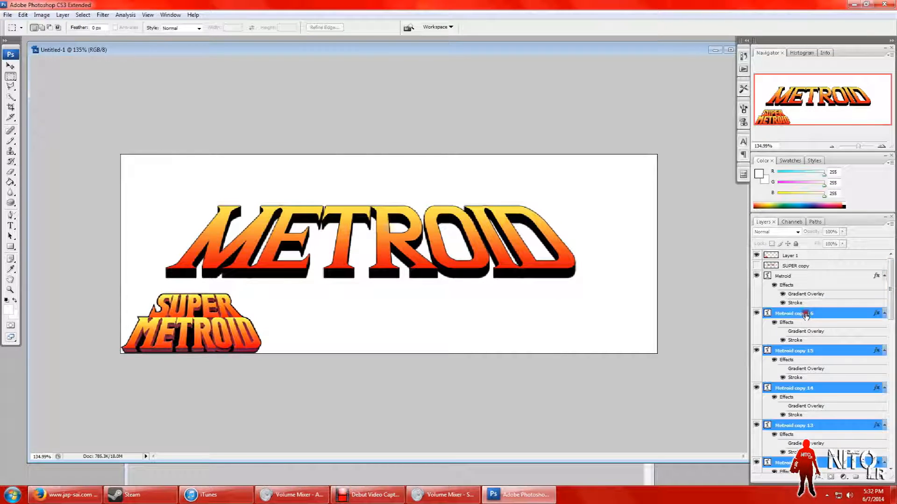
click(62, 15)
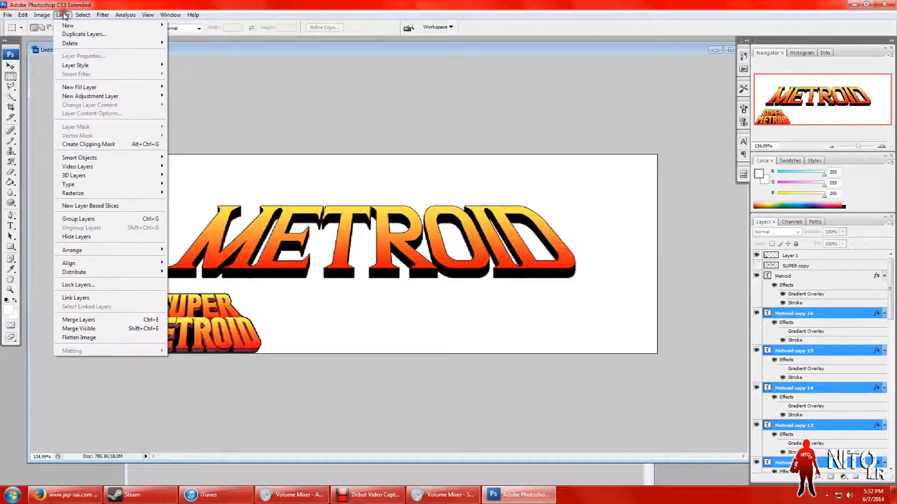
click(89, 319)
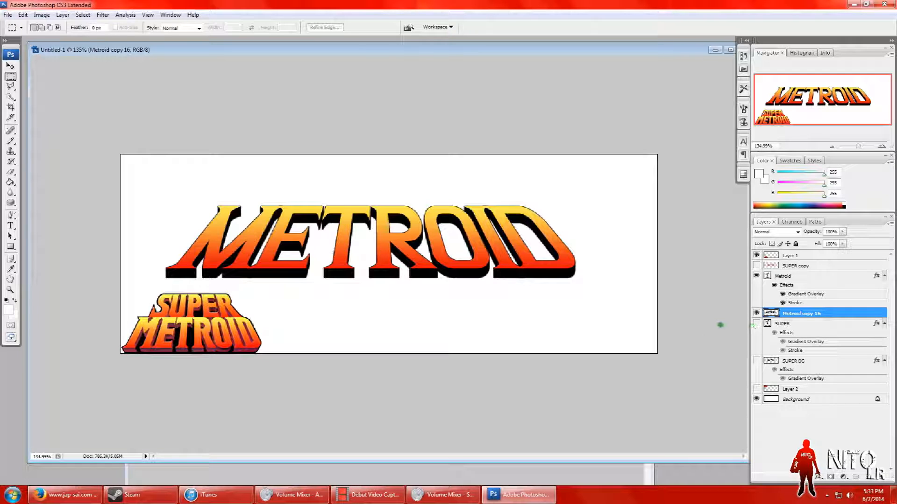
right_click(803, 314)
click(817, 111)
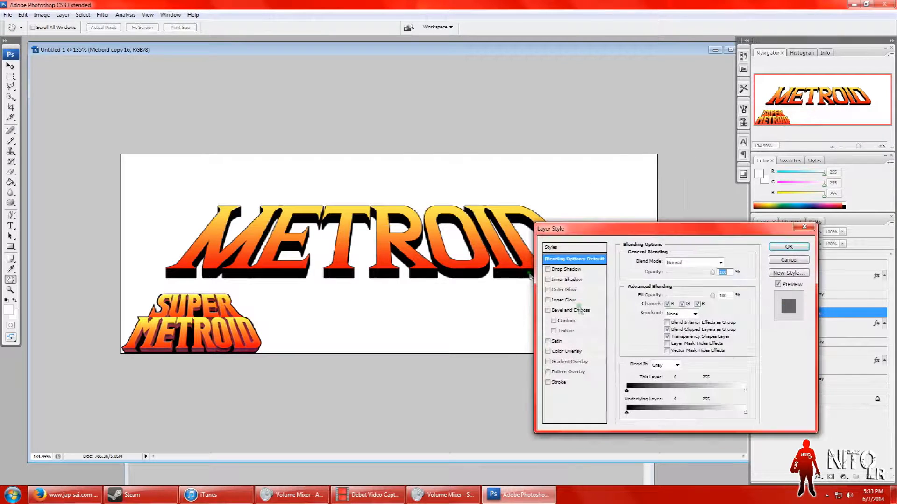
click(566, 363)
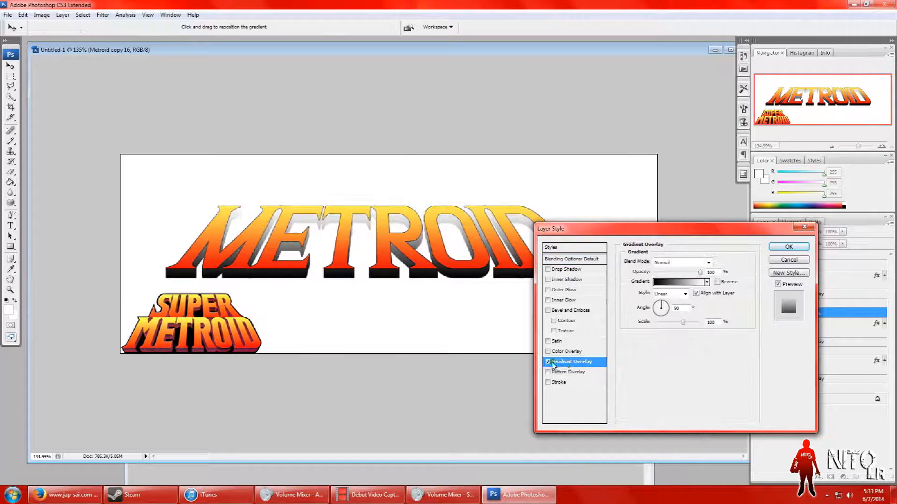
click(574, 363)
click(681, 295)
click(674, 322)
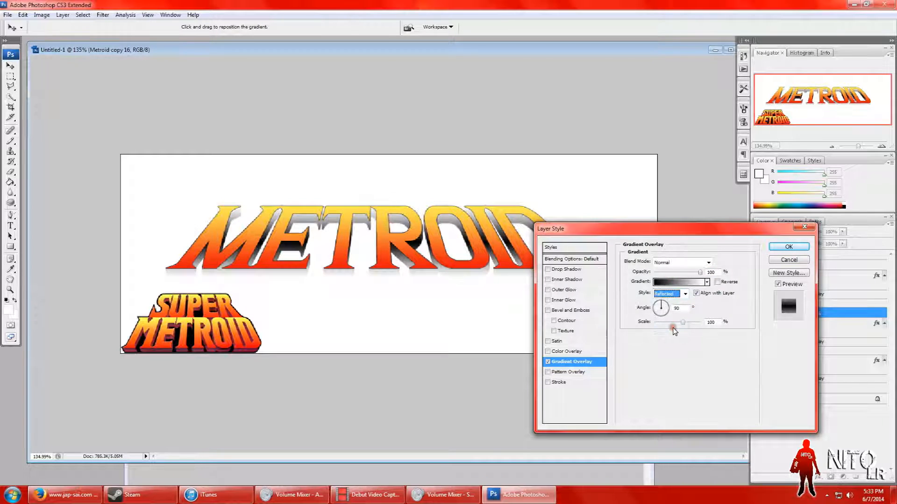
click(682, 282)
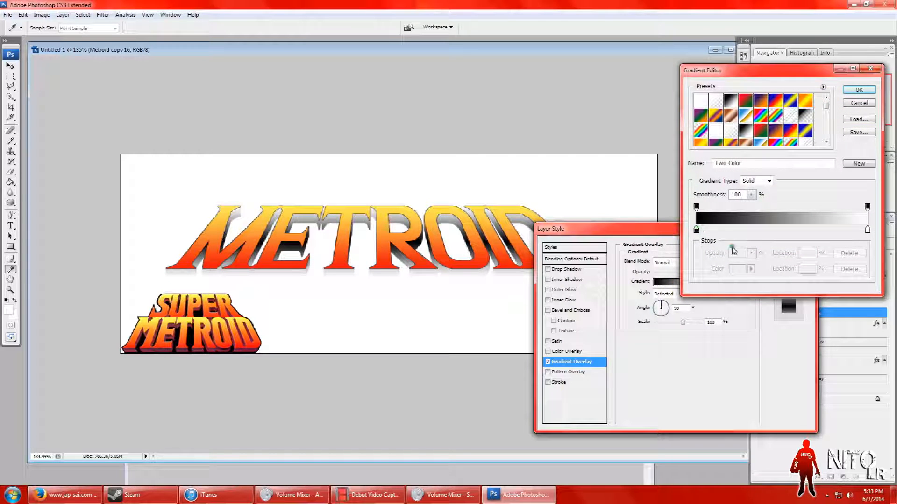
click(860, 92)
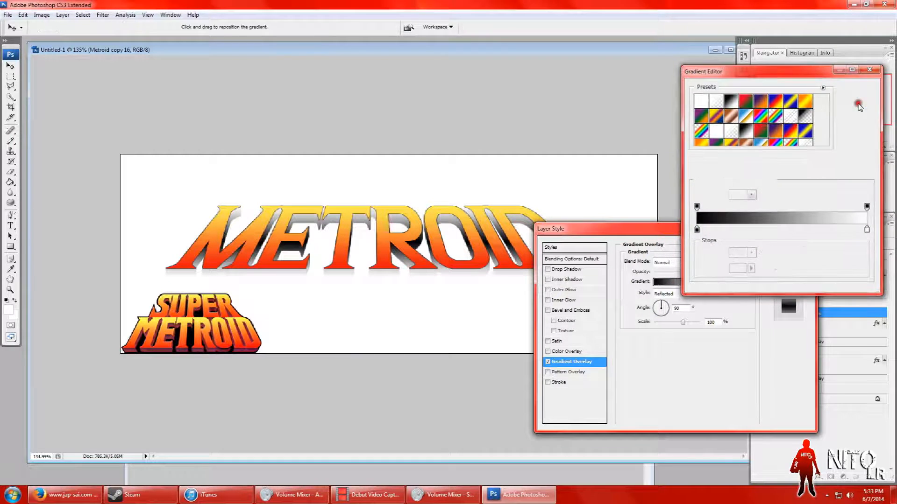
click(783, 264)
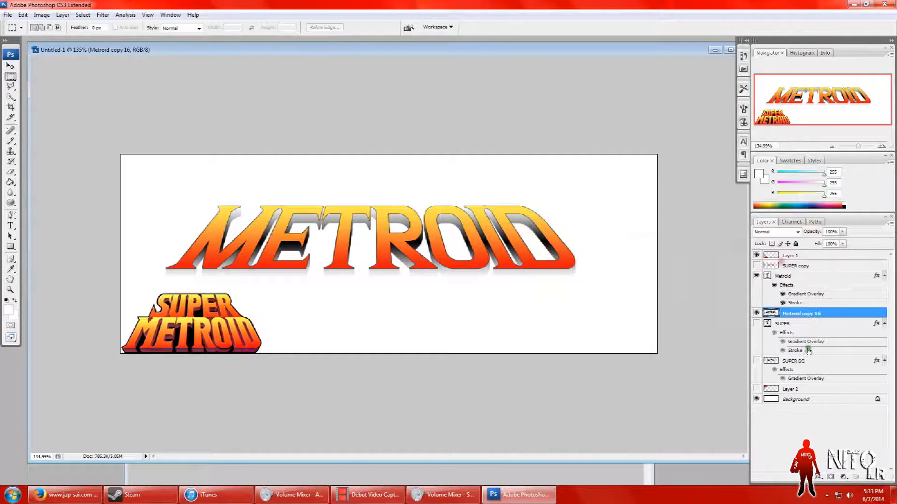
Step: Show the SUPER copy layer and move it below METROID, to the lower-right corner of the canvas
click(757, 265)
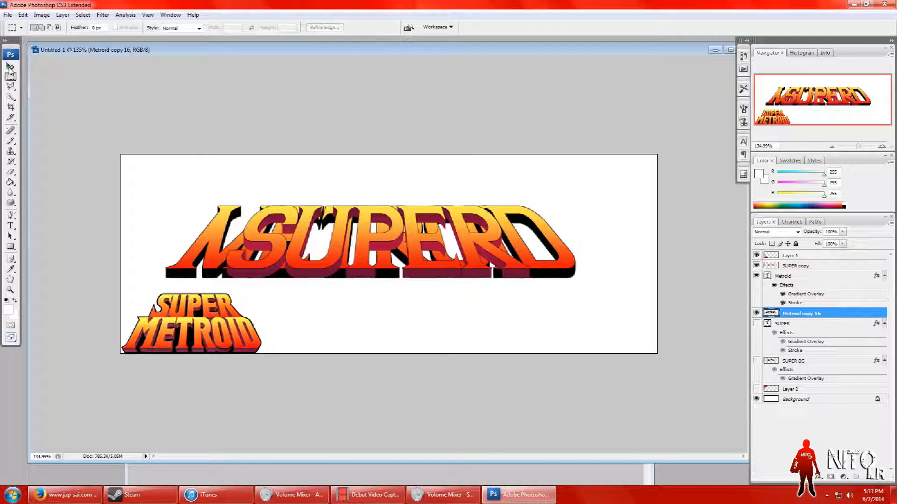
click(10, 66)
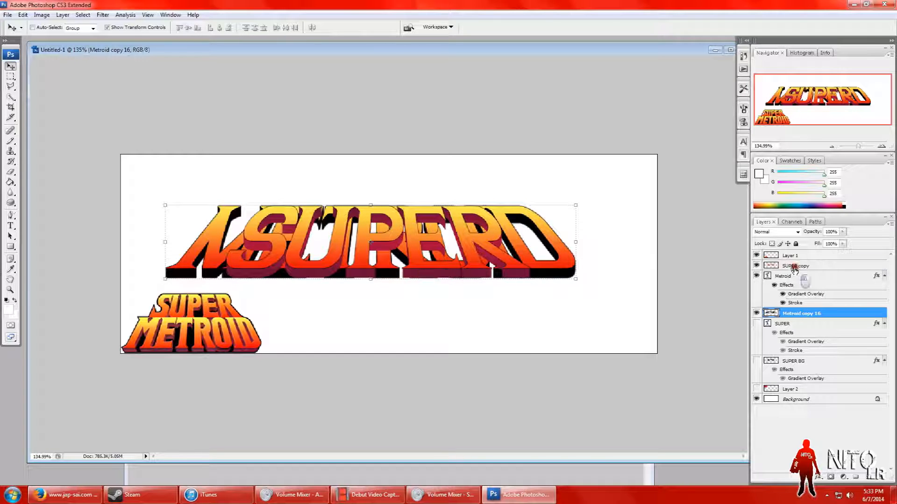
click(795, 266)
drag(430, 276, 562, 353)
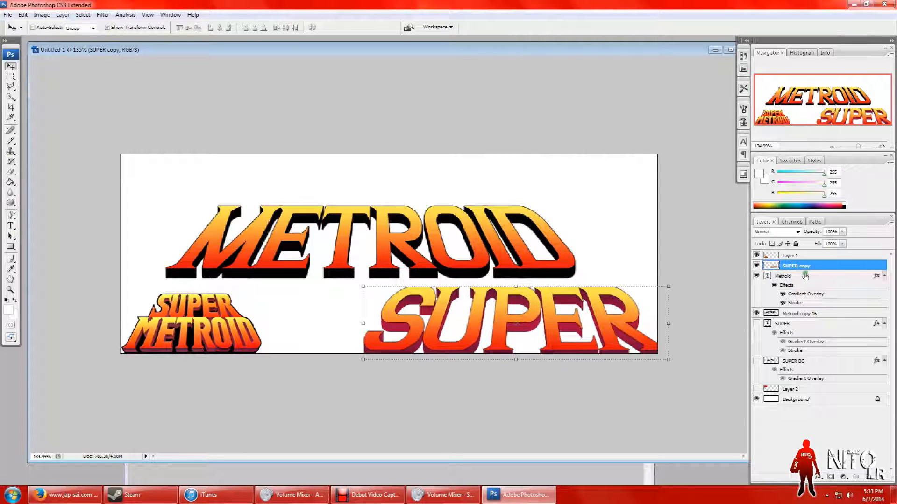
Step: Open the SUPER BG layer's Gradient Overlay gradient for editing and save the gradient presets over the Untitled Gradients file
click(798, 361)
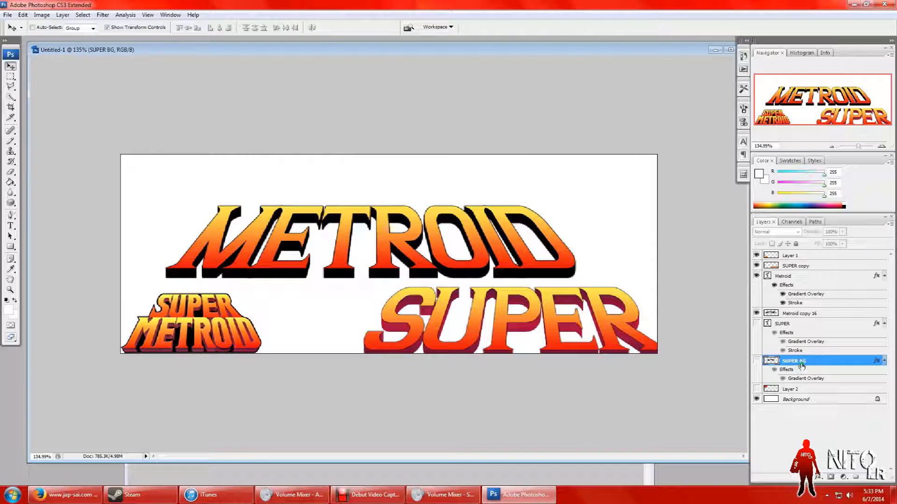
click(757, 362)
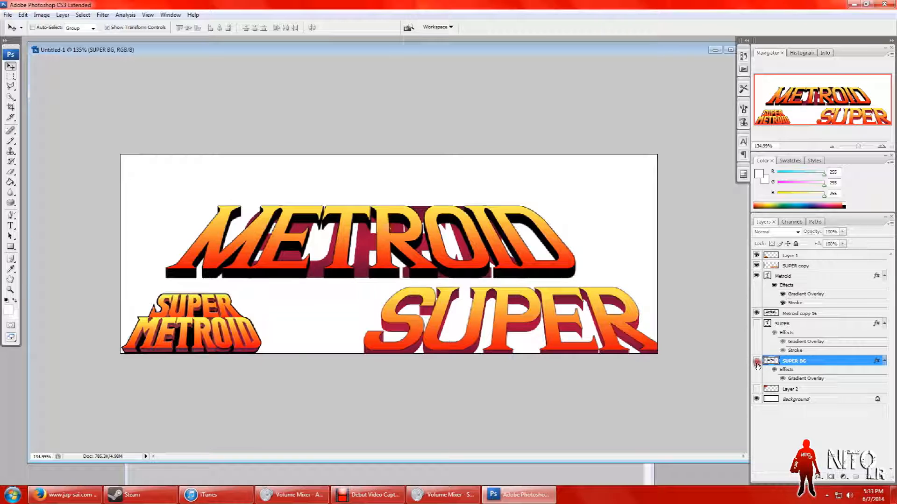
click(756, 362)
right_click(792, 363)
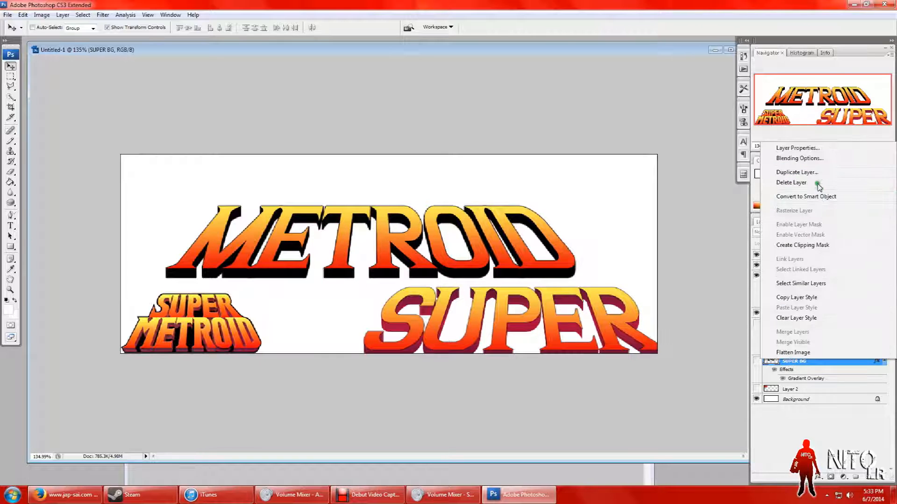
click(812, 162)
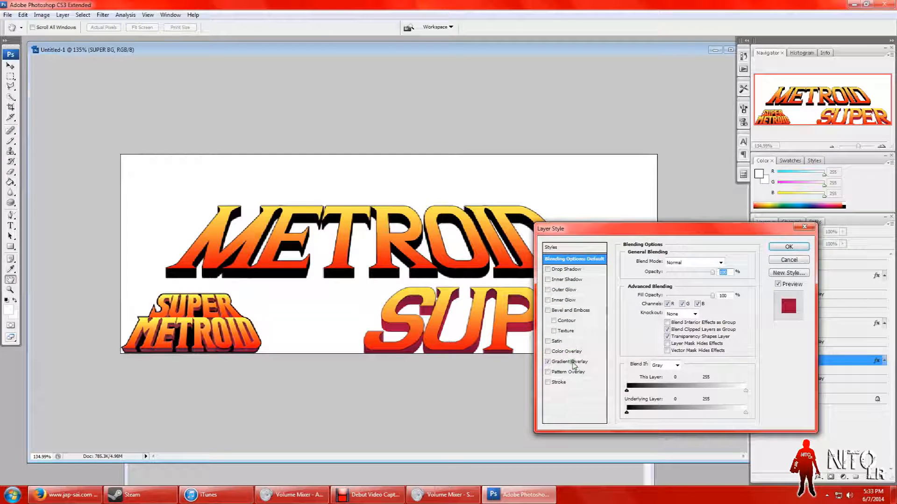
click(570, 362)
click(677, 283)
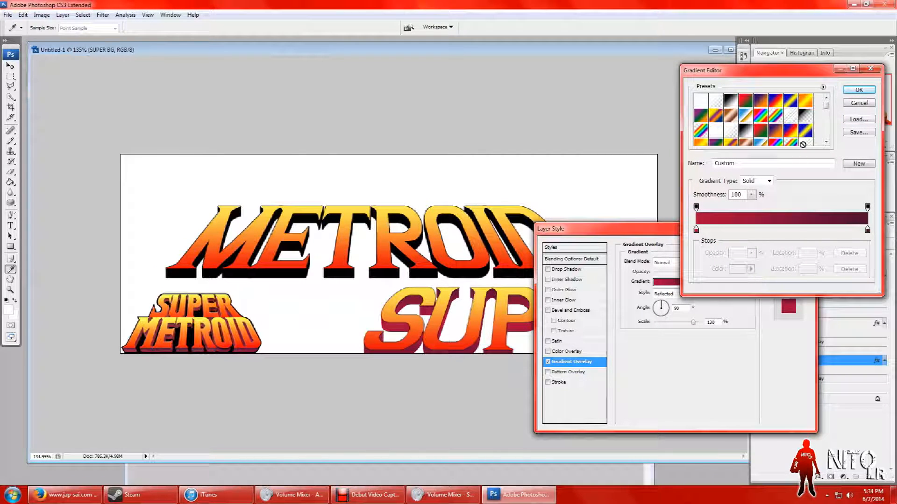
drag(827, 108, 826, 137)
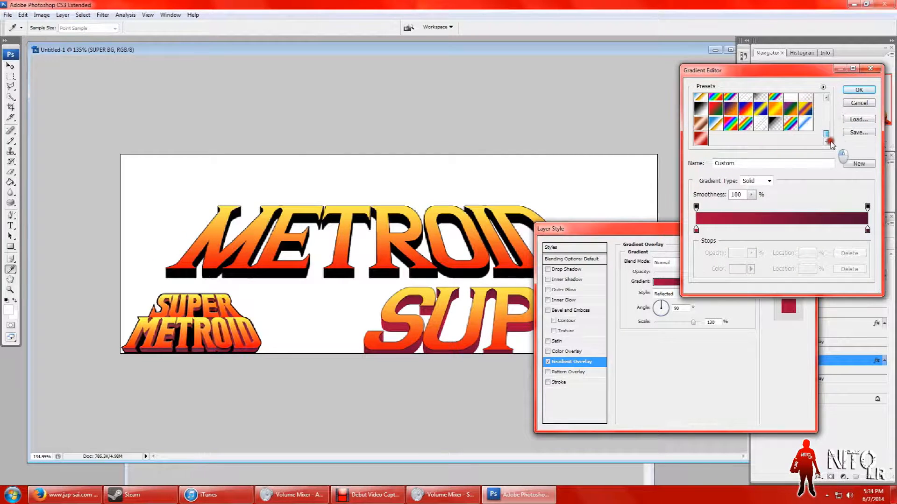
click(858, 132)
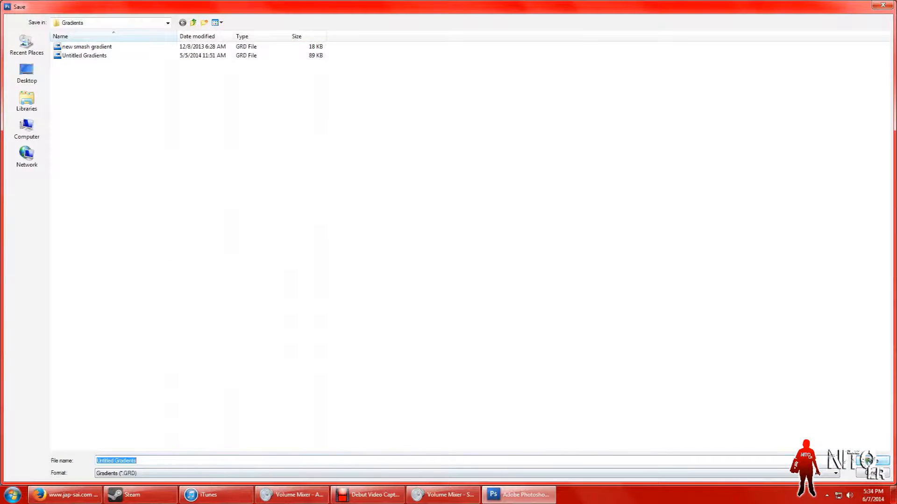
click(867, 461)
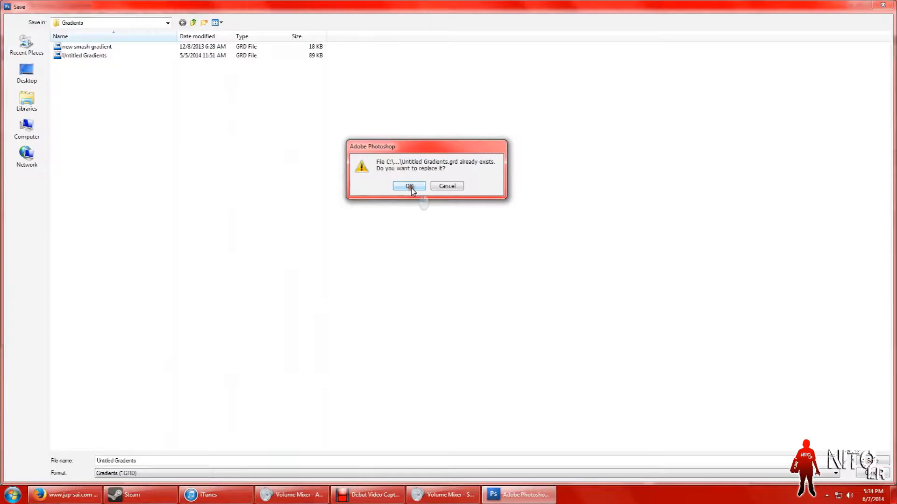
click(409, 186)
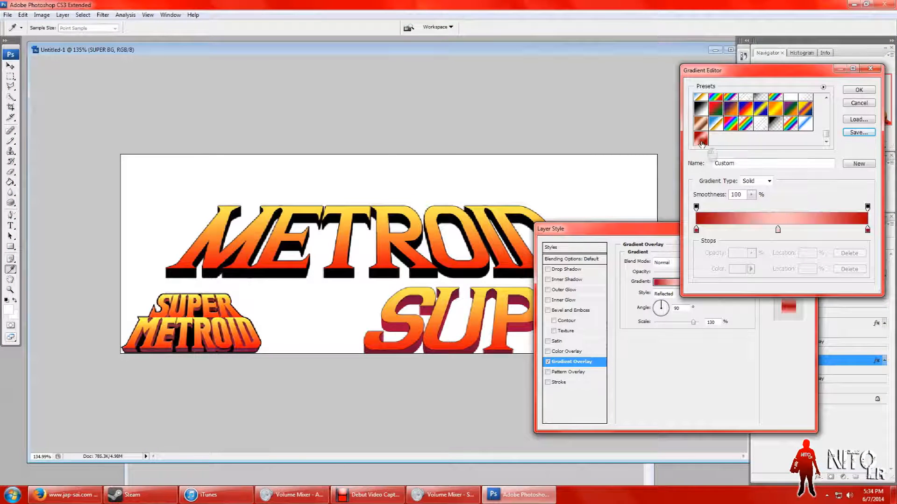
Step: Load the Untitled Gradients file into the gradient presets and close the gradient editor
click(859, 120)
click(70, 46)
click(86, 56)
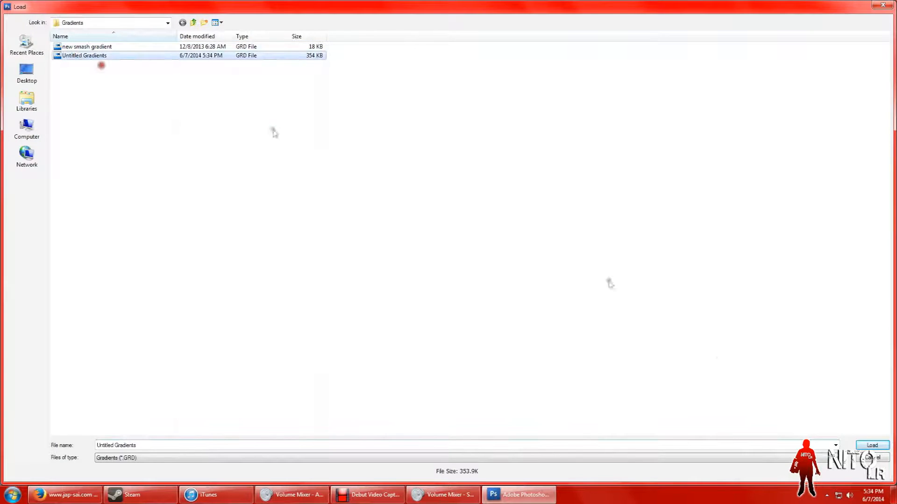
click(870, 445)
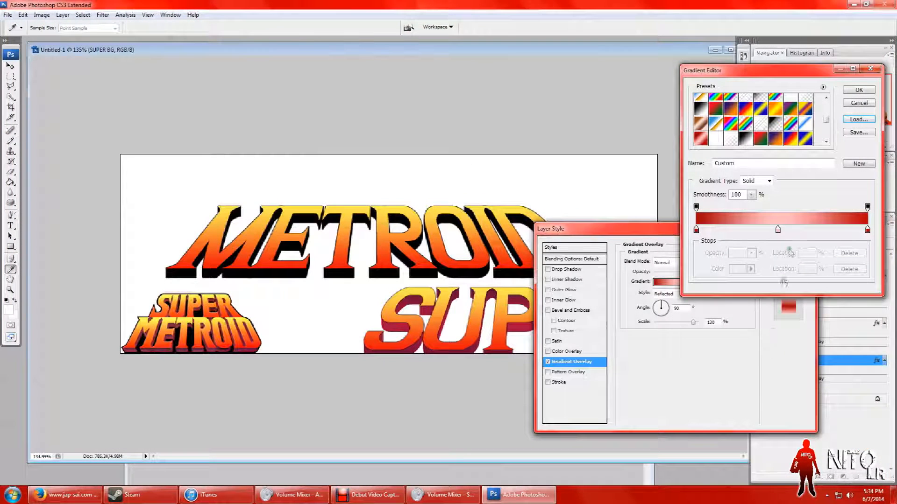
click(859, 90)
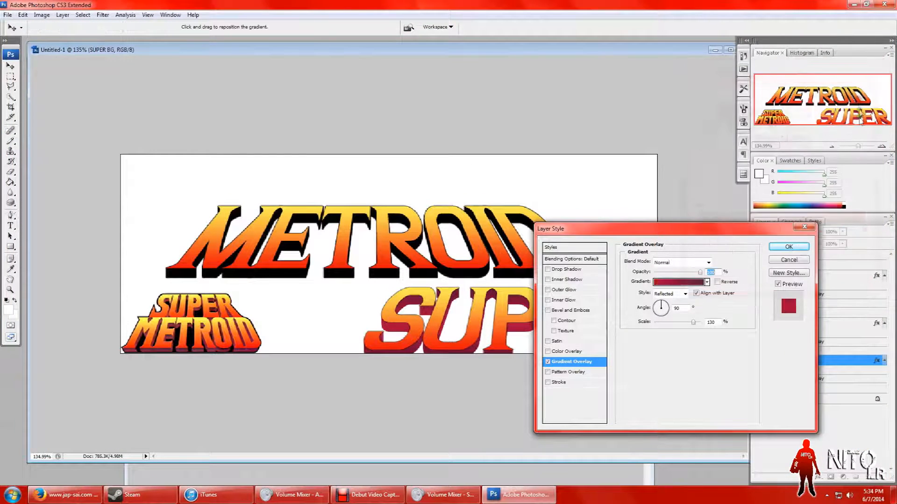
Step: Store SUPER BG's dark red overlay gradient as a new preset named Custom, and leave its layer style without changes
click(681, 284)
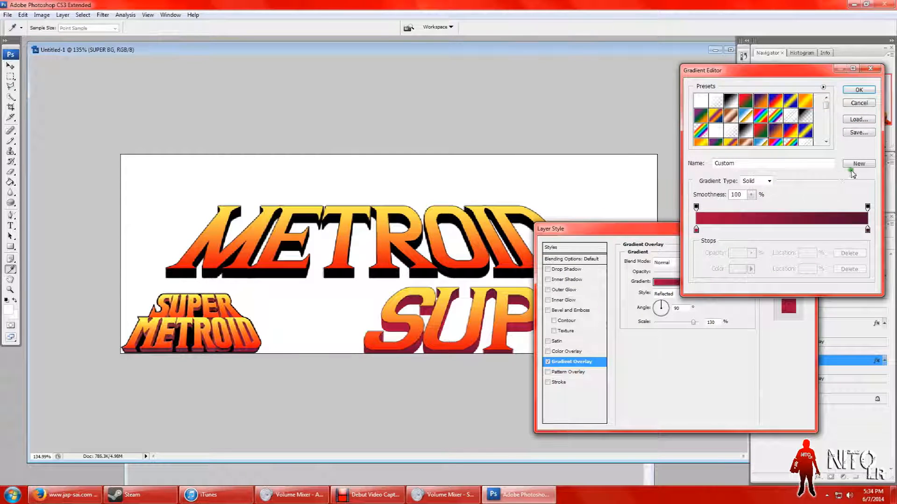
drag(828, 110, 827, 135)
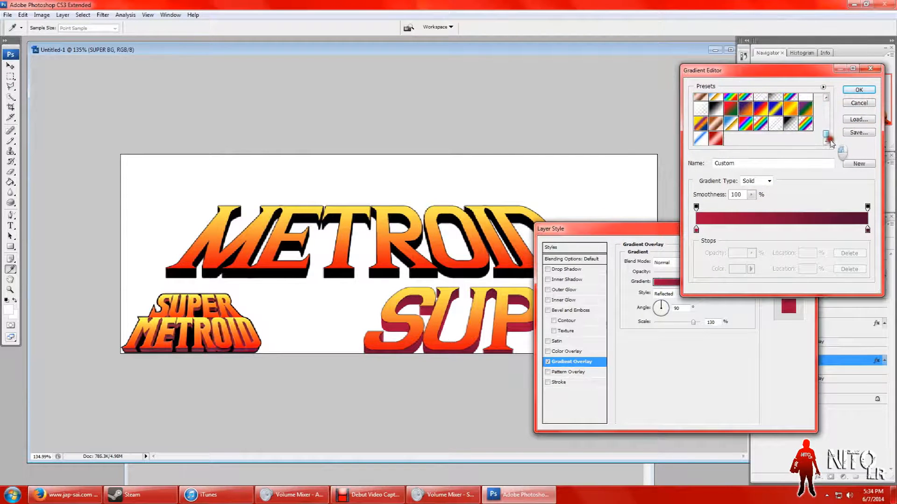
click(859, 165)
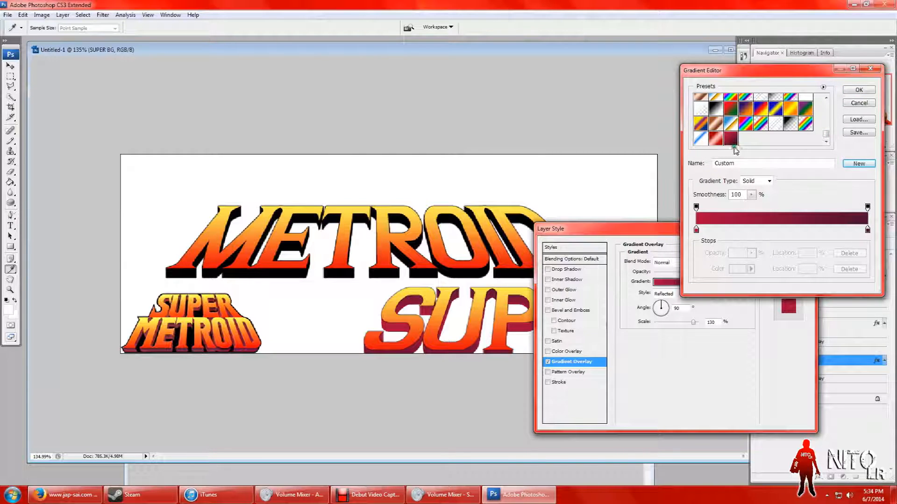
click(861, 91)
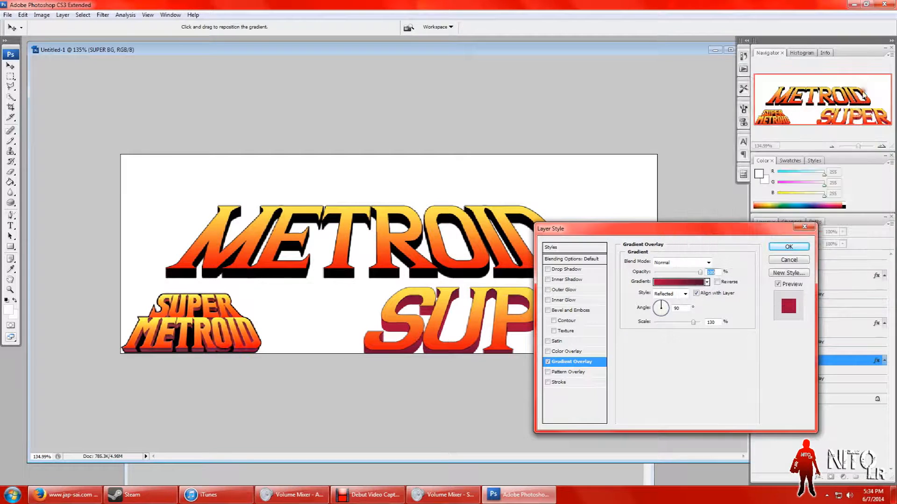
click(798, 261)
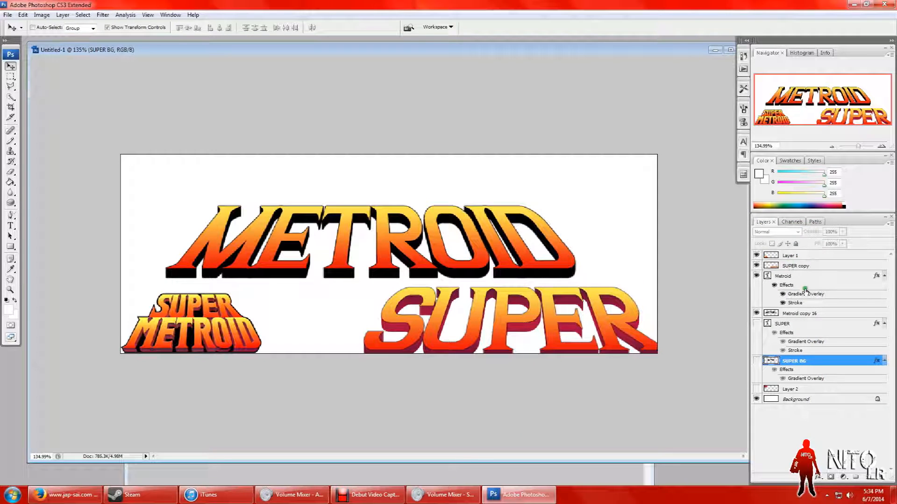
Step: Give the Metroid copy 16 layer a Reflected Gradient Overlay using the stored dark red Custom preset
click(796, 314)
right_click(797, 314)
click(813, 112)
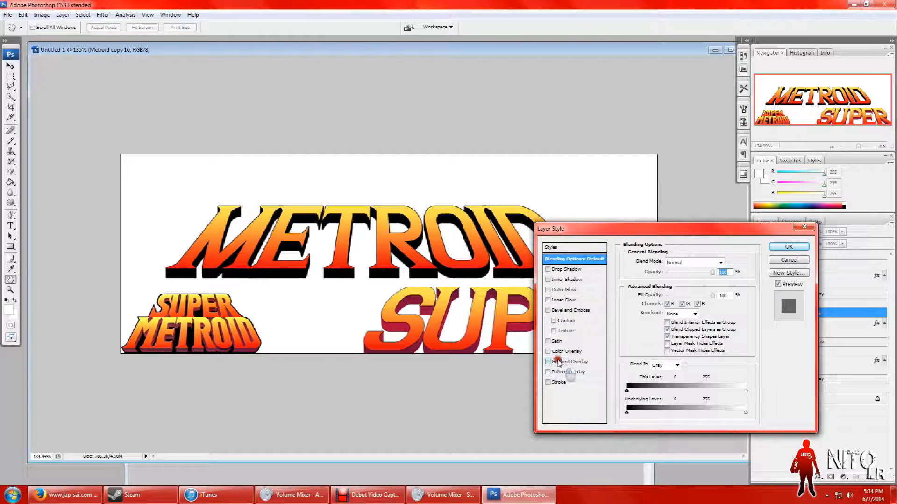
click(560, 362)
click(686, 294)
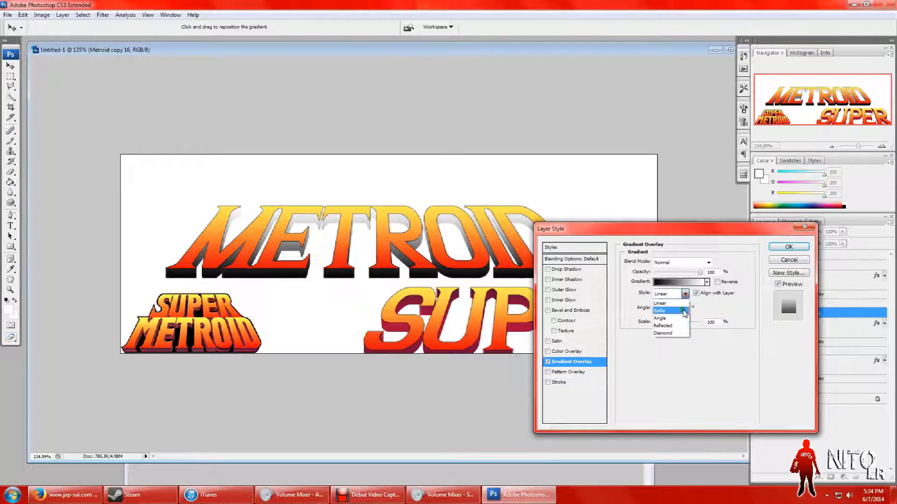
click(676, 328)
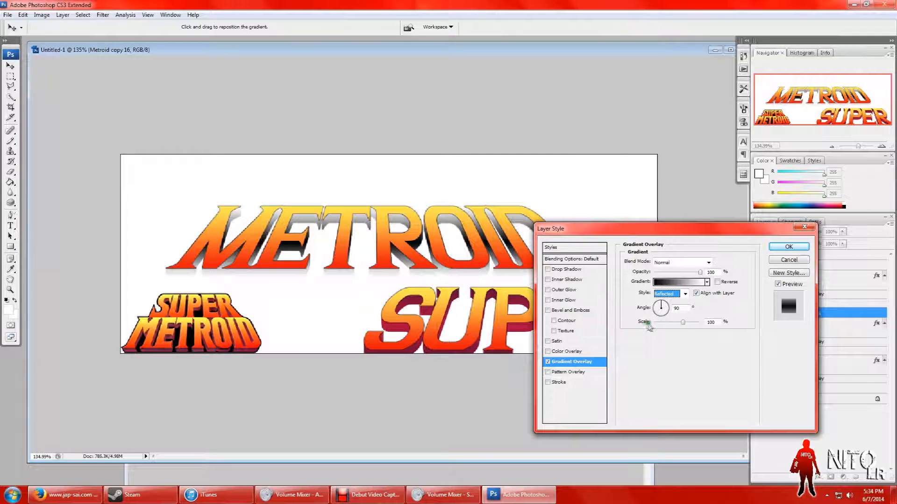
click(677, 282)
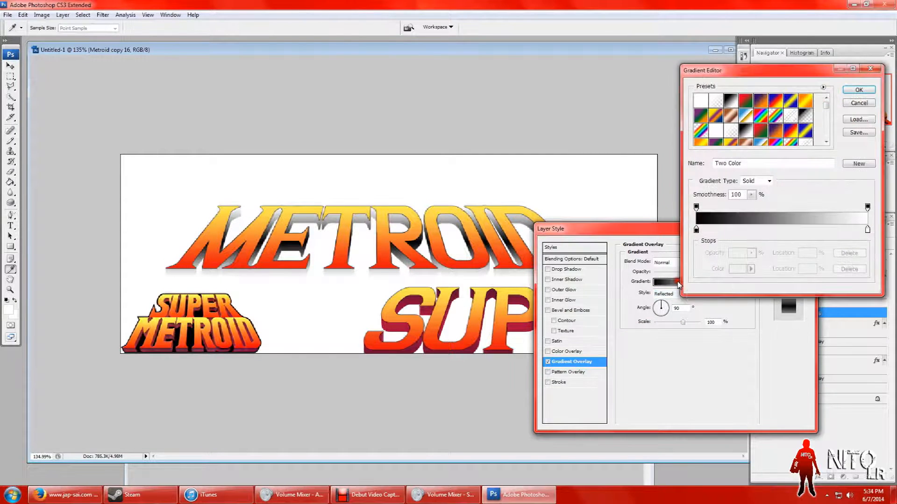
drag(829, 111, 826, 135)
click(731, 139)
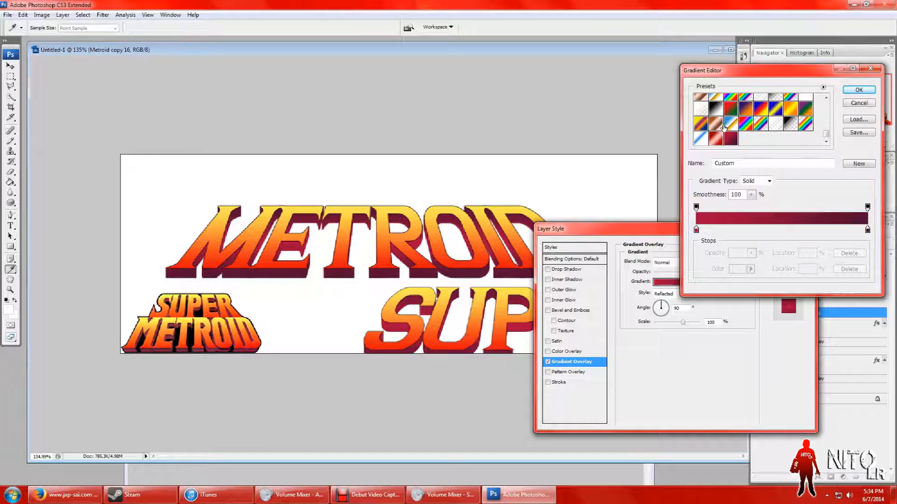
click(846, 89)
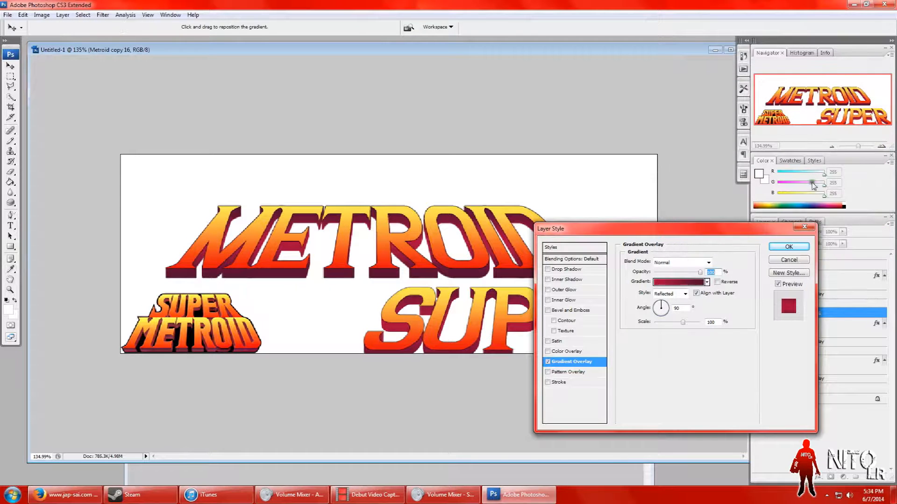
click(785, 246)
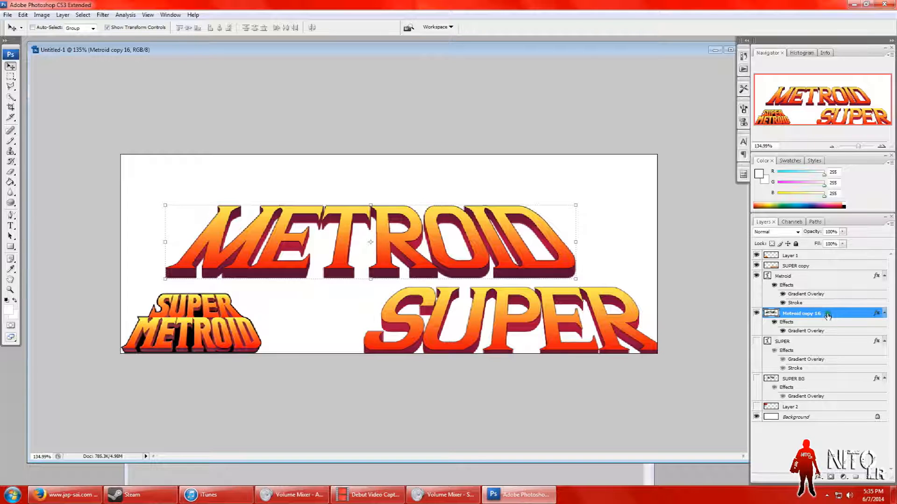
Step: Duplicate the Metroid text layer together with Metroid copy 16 and merge the two duplicates into one layer
click(792, 277)
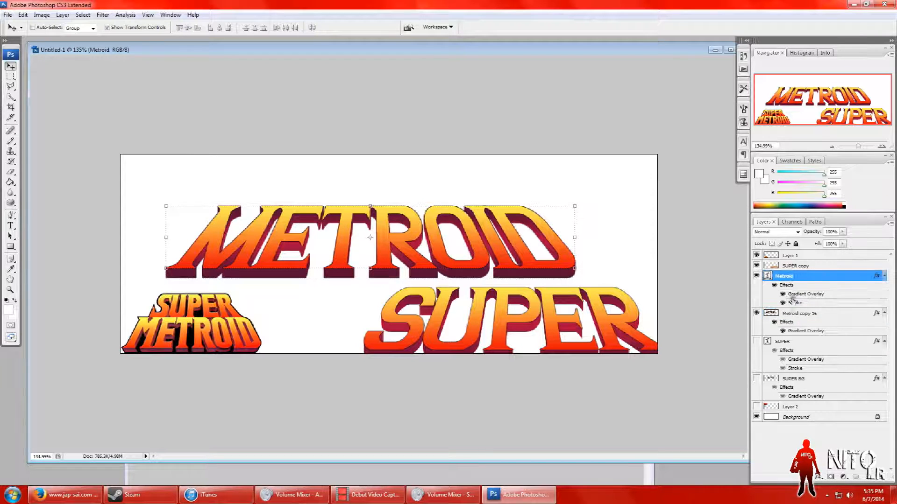
shift+click(800, 312)
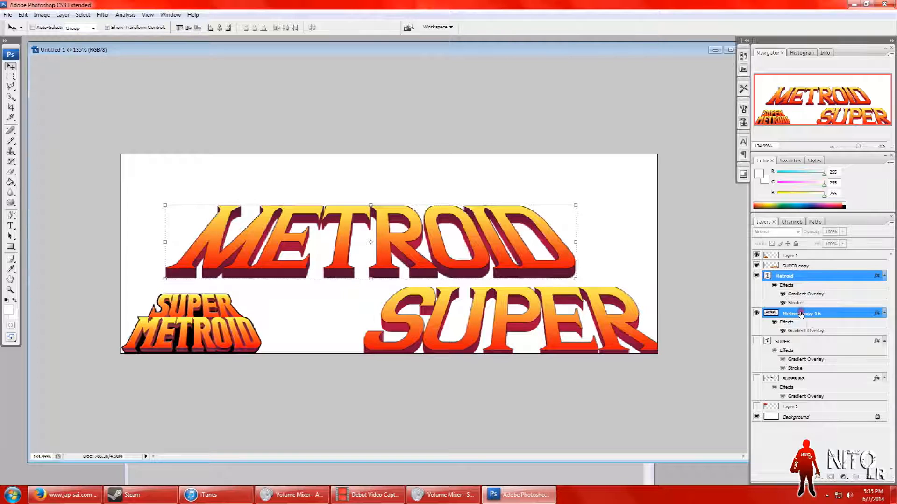
right_click(800, 312)
click(797, 124)
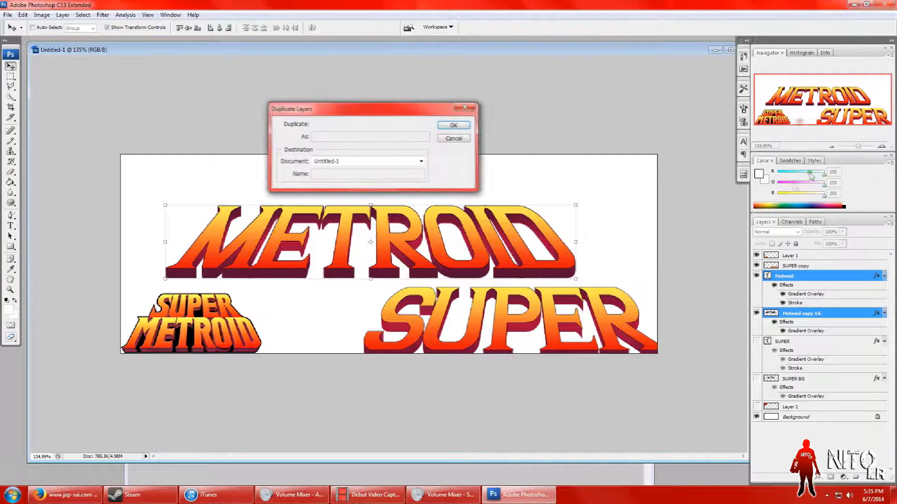
click(460, 125)
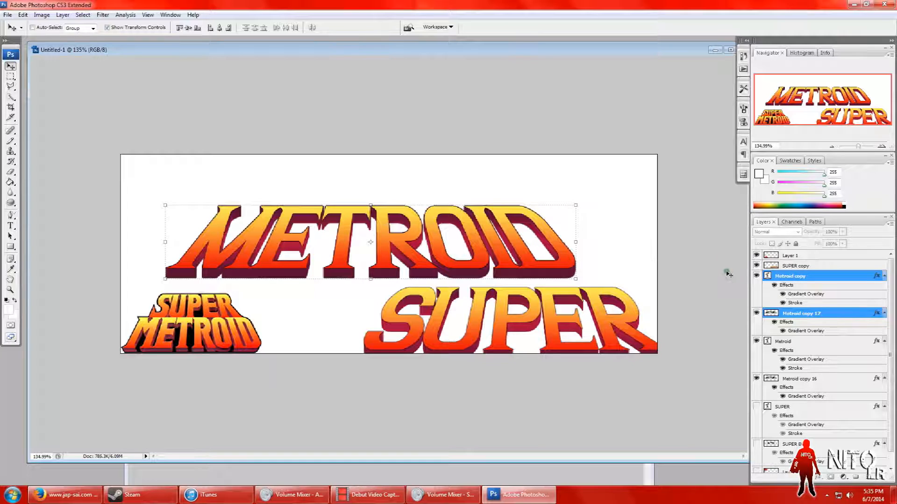
click(42, 14)
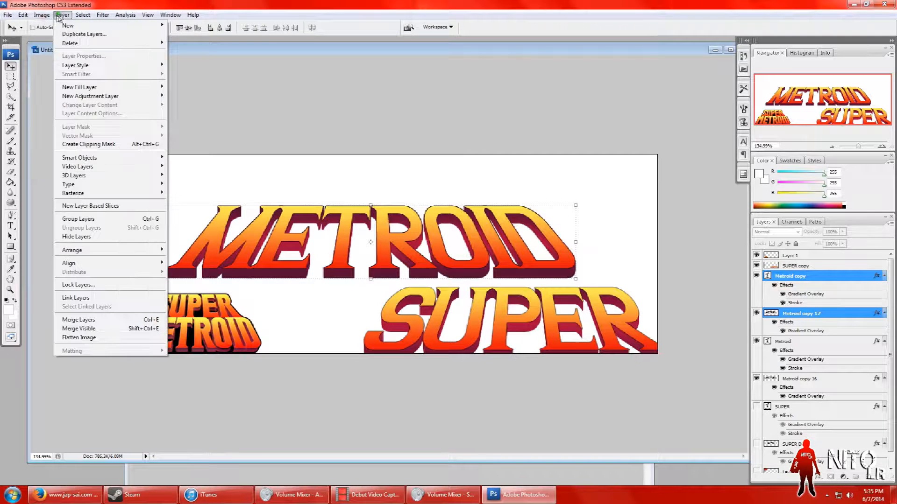
click(83, 320)
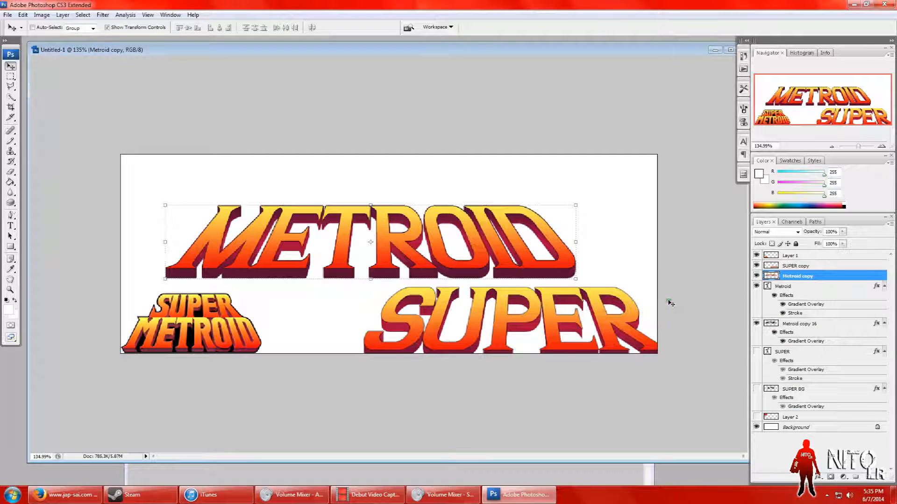
Step: Hide the original Metroid and Metroid copy 16 layers, and place the merged Metroid copy above SUPER copy in the layer order
click(756, 324)
click(755, 323)
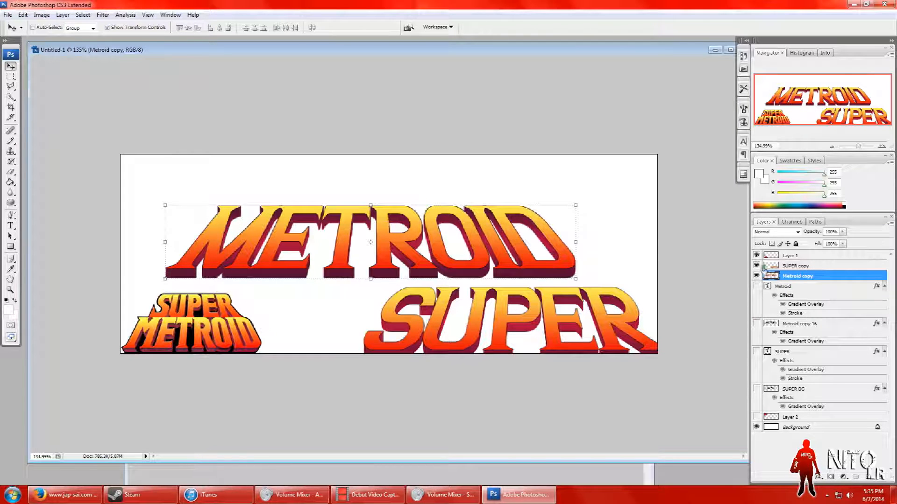
click(796, 266)
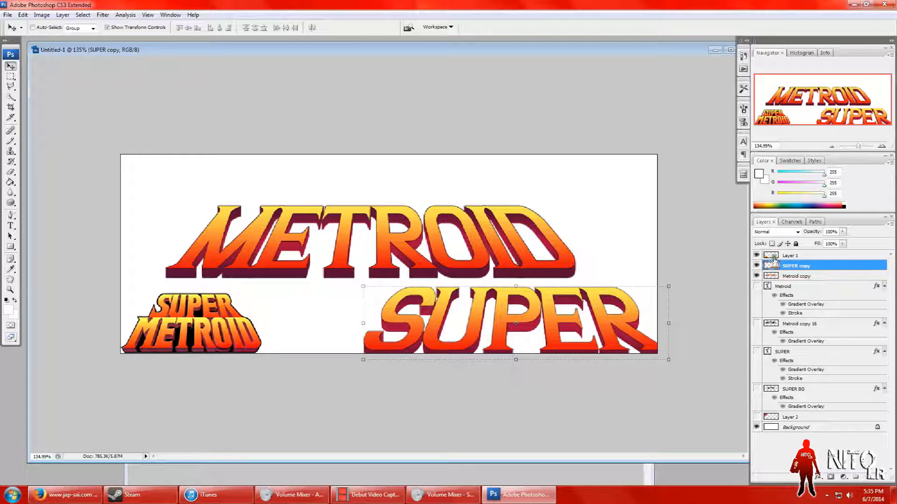
click(805, 280)
drag(813, 282, 811, 262)
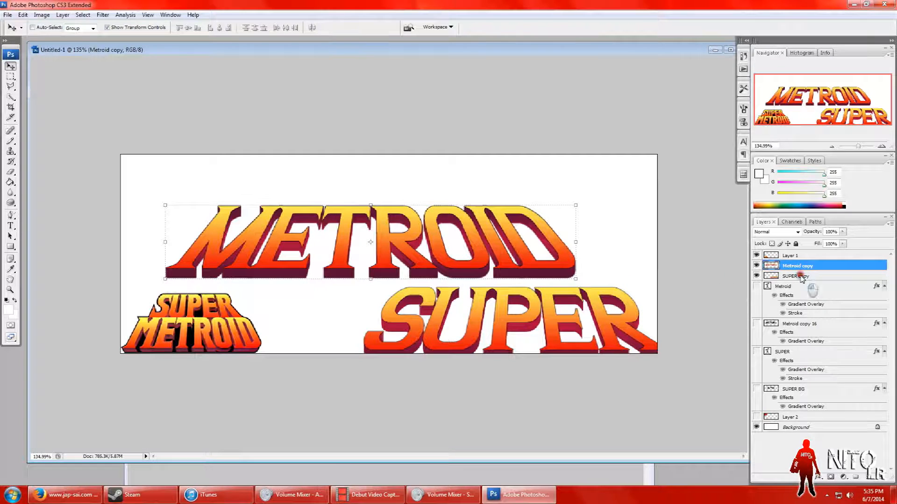
Step: Move the SUPER copy artwork up behind METROID, roughly centred, with its lower part overlapped by the METROID letters
click(799, 277)
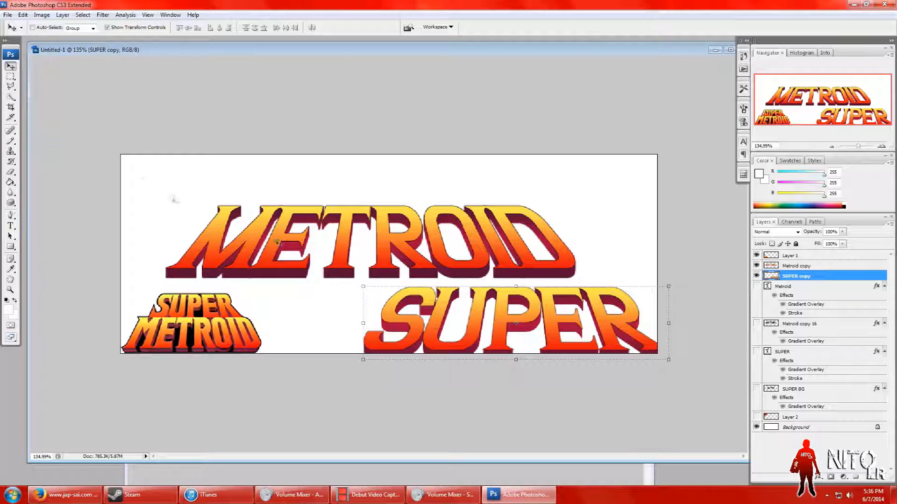
drag(412, 344, 315, 182)
drag(315, 198, 330, 201)
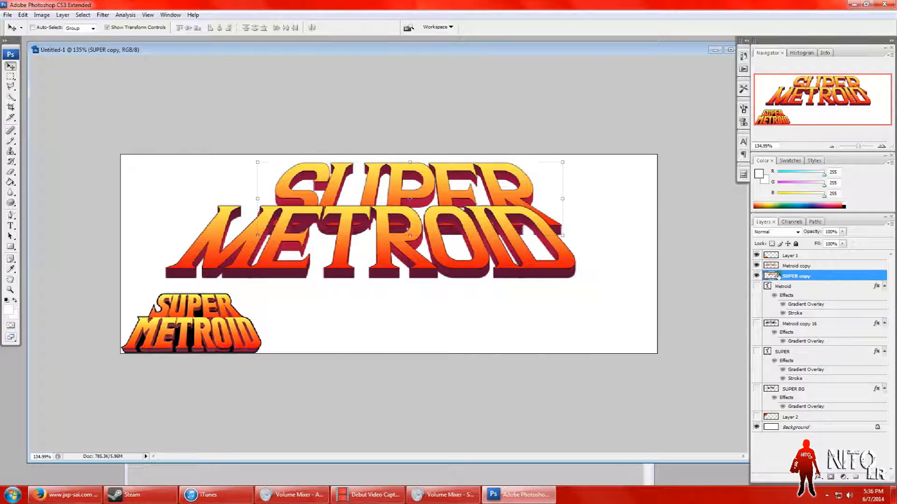
Step: Move the Metroid copy artwork down and to the right so its top edge meets the bottom of SUPER
click(790, 266)
drag(422, 252, 450, 270)
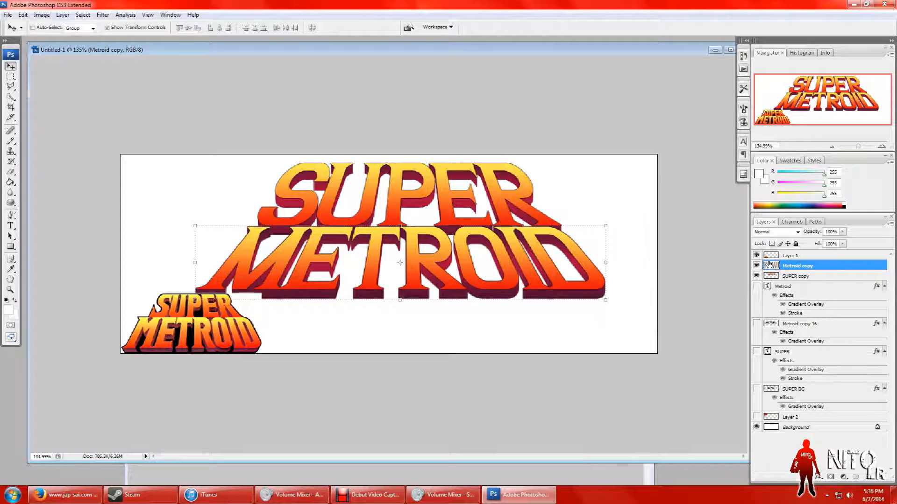
key(Down)
key(Right)
key(Right)
key(Right)
key(Right)
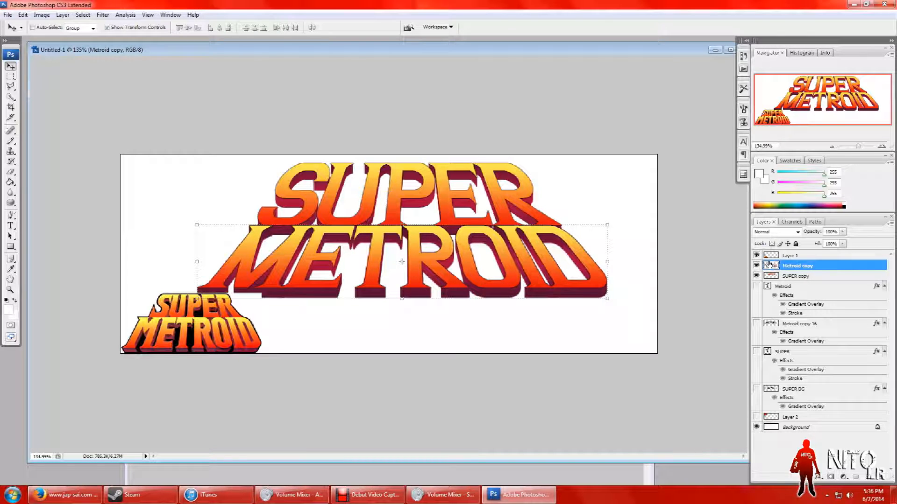
key(Right)
key(Right)
key(Right)
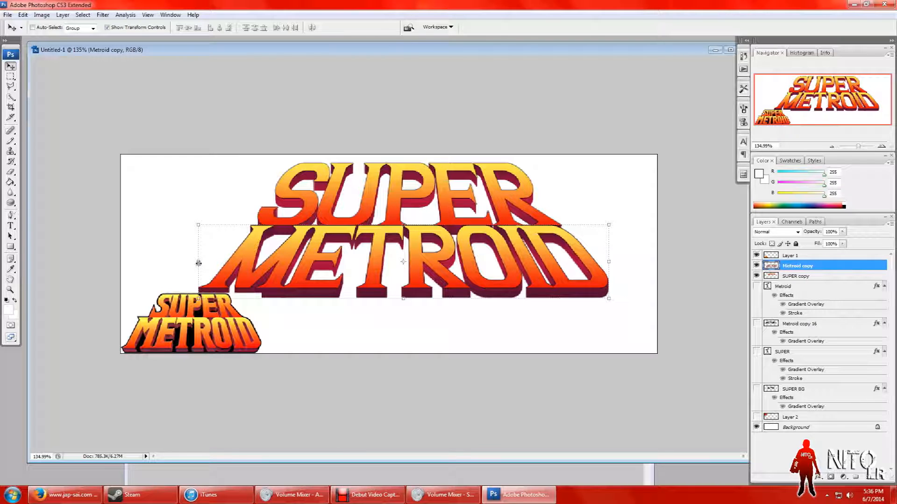
Step: Stretch the Metroid copy artwork horizontally on both sides to about 108.8% width and apply the transformation
drag(200, 262, 185, 263)
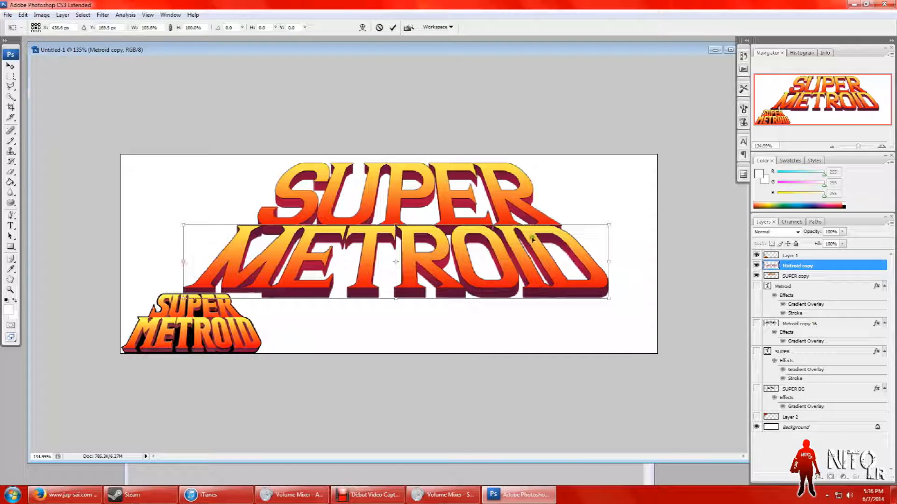
drag(609, 262, 629, 268)
click(14, 68)
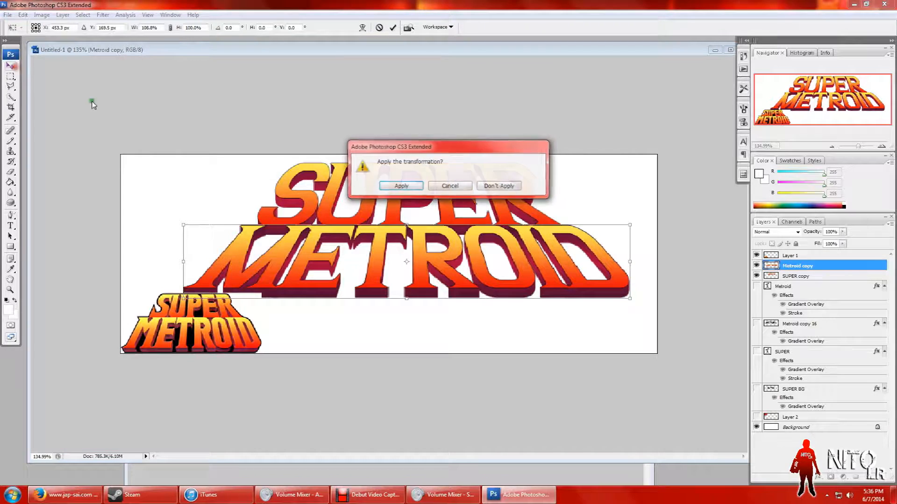
click(388, 184)
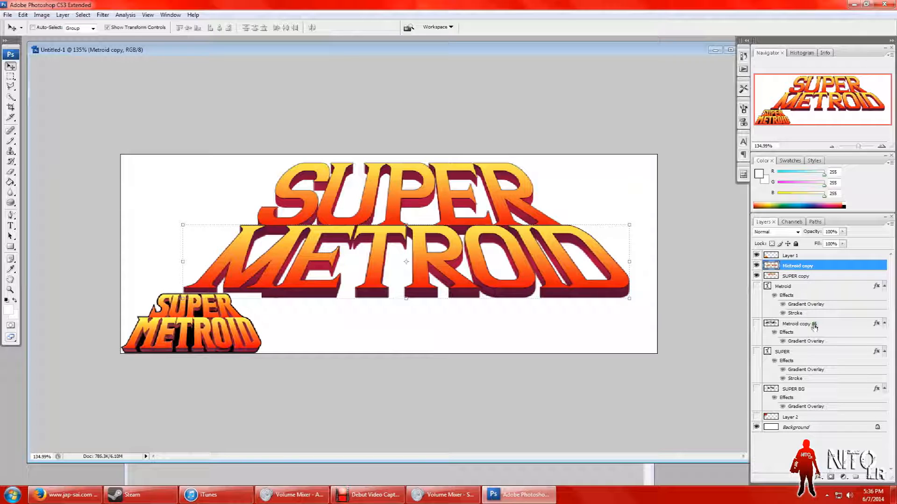
Step: Move the small reference logo on Layer 1 off the canvas, beyond its lower right corner
click(792, 417)
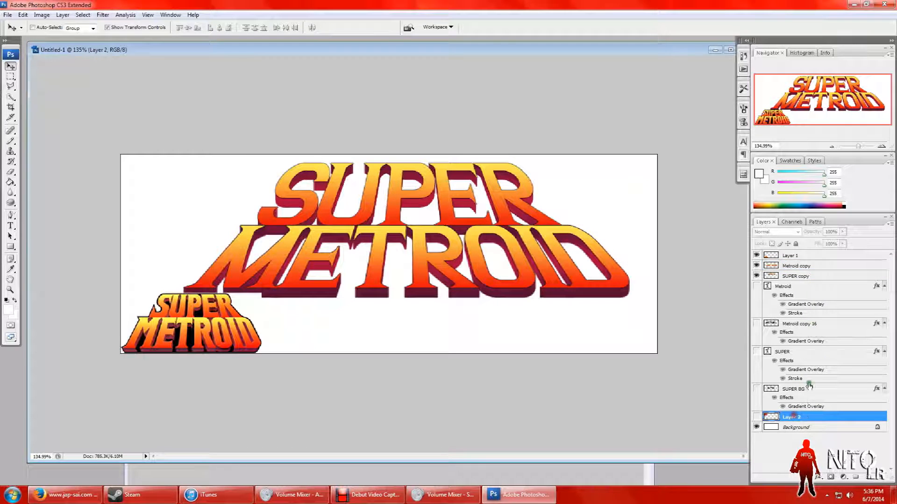
click(779, 257)
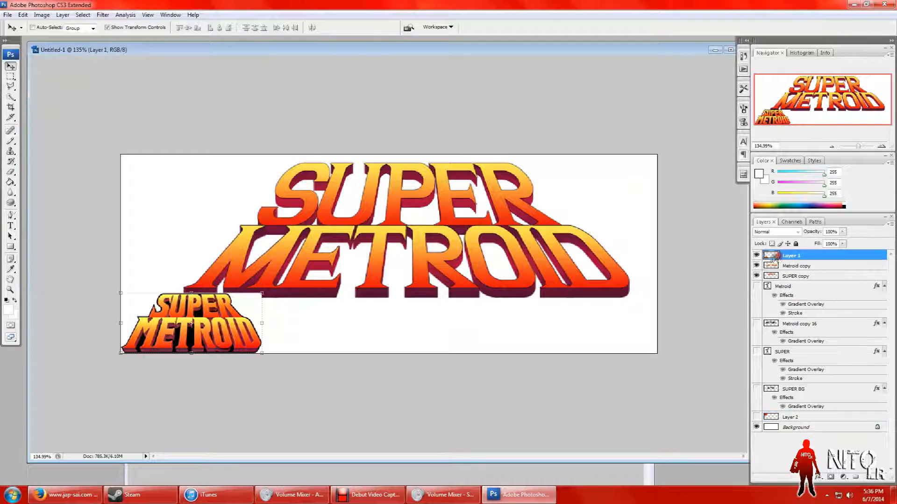
drag(216, 338, 705, 414)
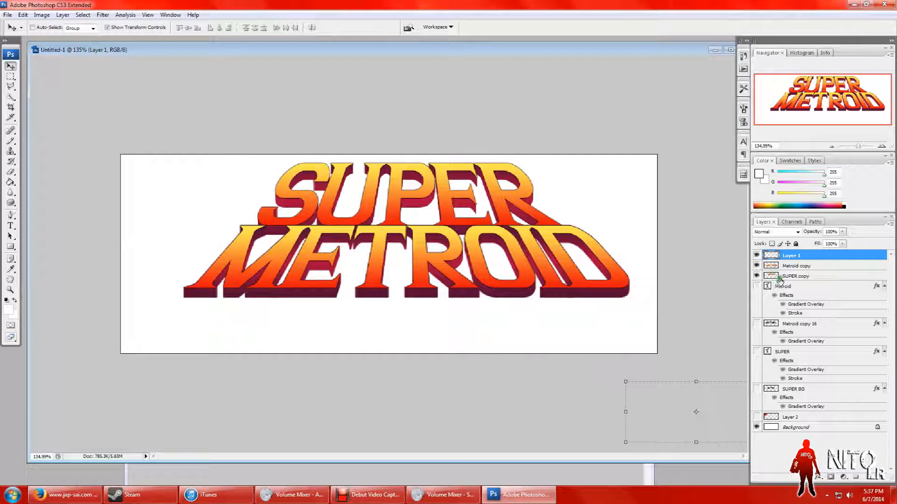
Step: Move the Metroid copy and SUPER copy layers together down and slightly left to roughly centre the logo on the canvas
click(788, 267)
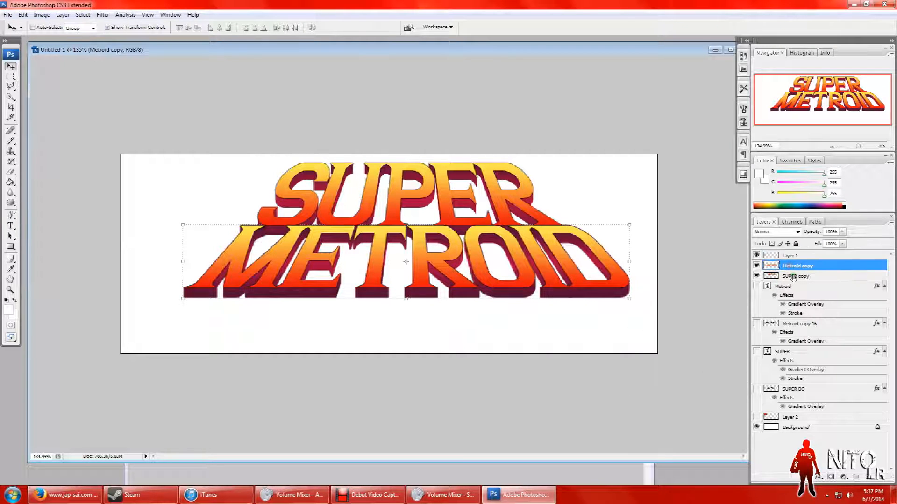
ctrl+click(792, 276)
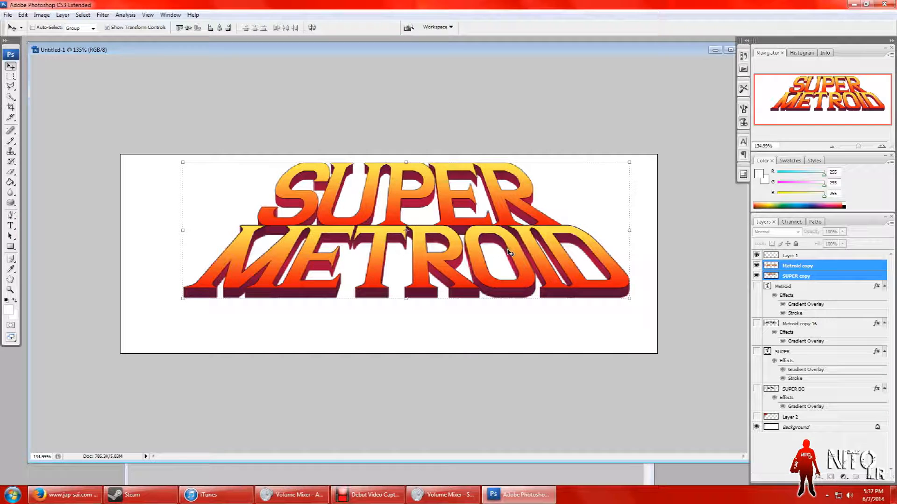
key(shift+Down)
key(shift+Down)
key(shift+Down)
key(shift+Down)
key(shift+Left)
key(shift+Up)
key(shift+Left)
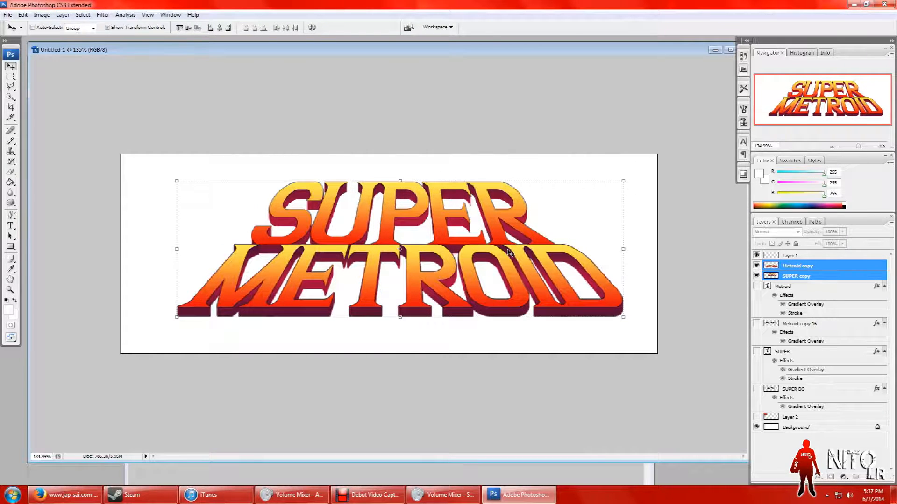
key(shift+Right)
Step: Duplicate the Metroid copy and SUPER copy layers together within the Untitled-1 document
click(9, 77)
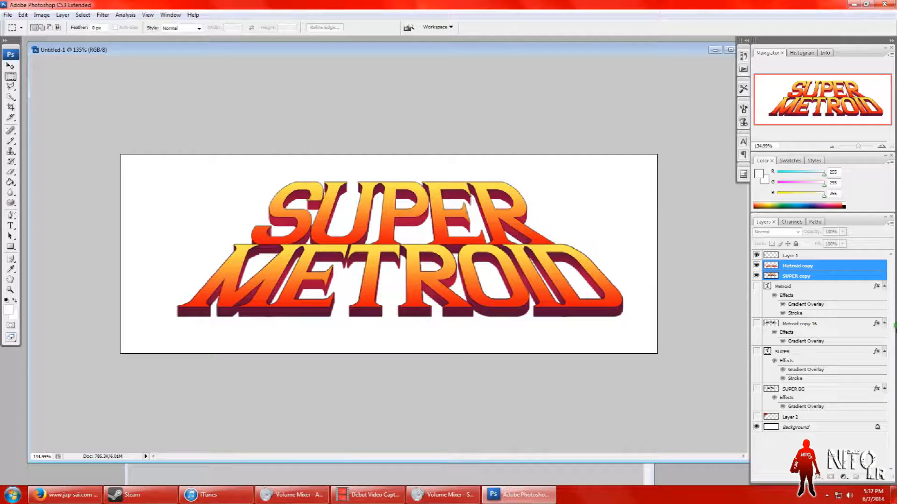
right_click(840, 275)
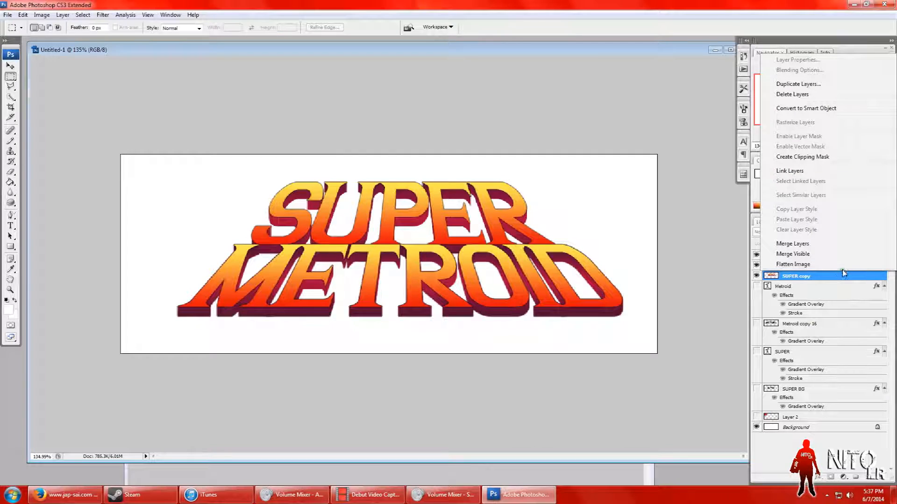
click(796, 85)
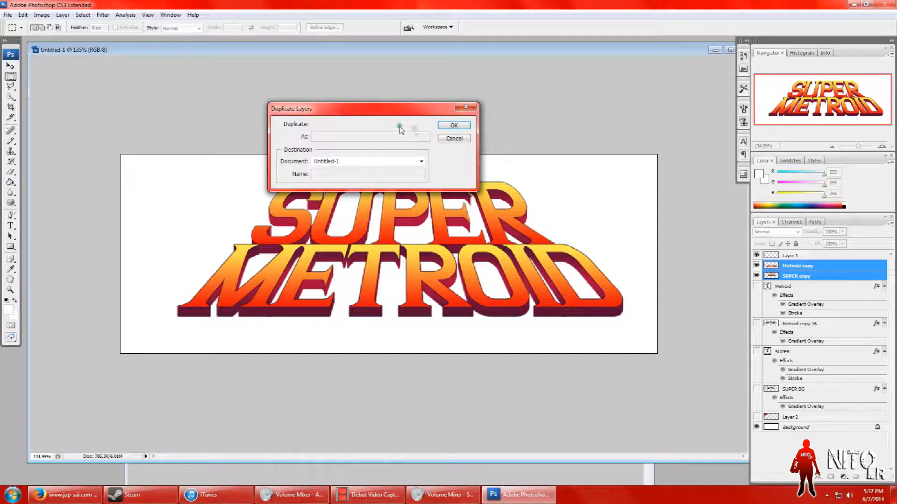
click(443, 126)
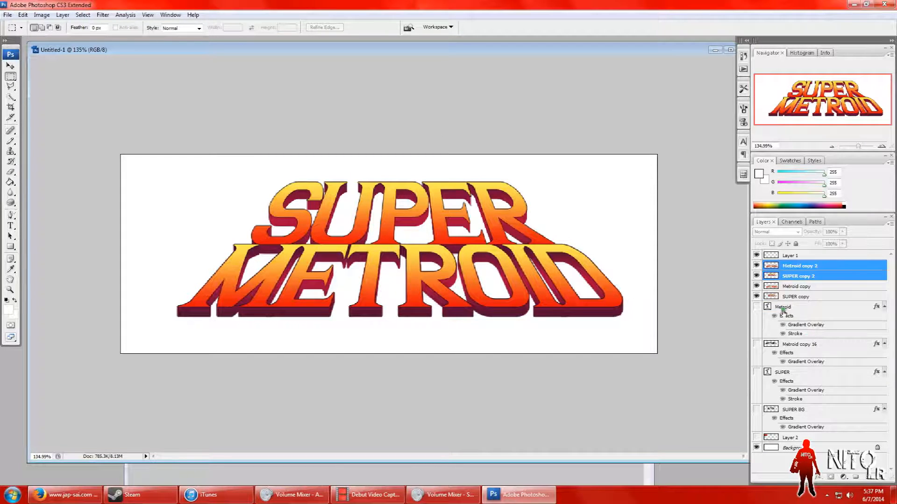
Step: Merge the two duplicated layers into one and hide the original Metroid copy and SUPER copy layers
right_click(831, 277)
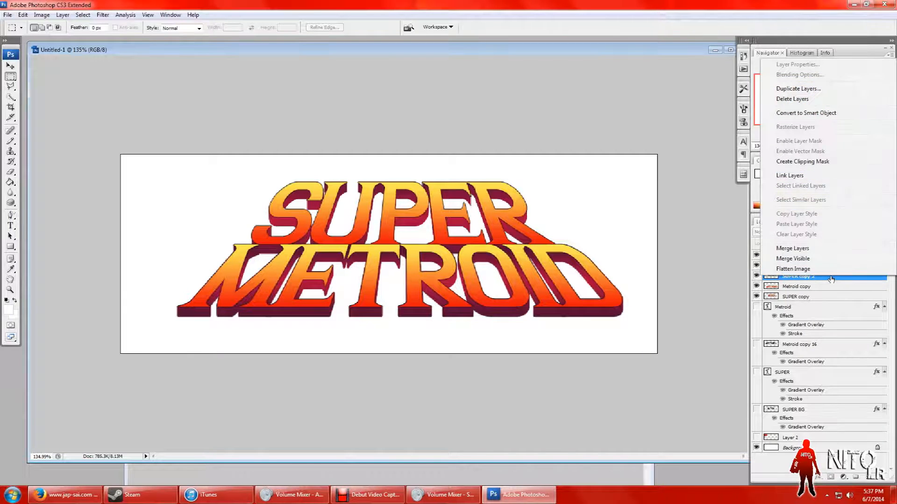
click(797, 248)
click(756, 276)
click(756, 287)
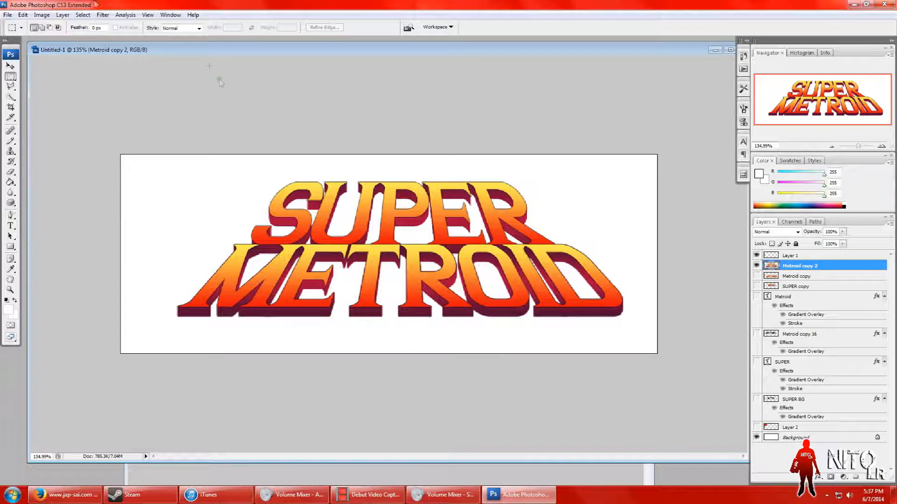
Step: Duplicate the merged Metroid copy 2 layer and hide the new duplicate, keeping Metroid copy 2 as the active layer
click(10, 66)
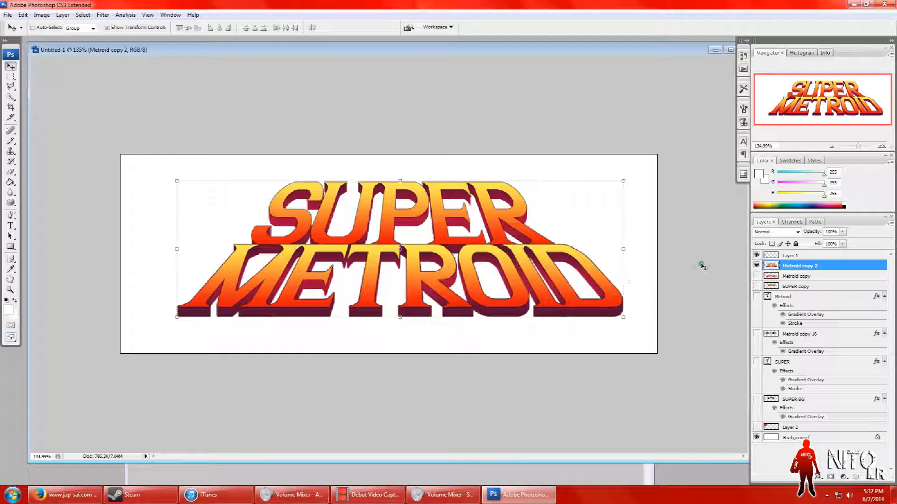
right_click(808, 268)
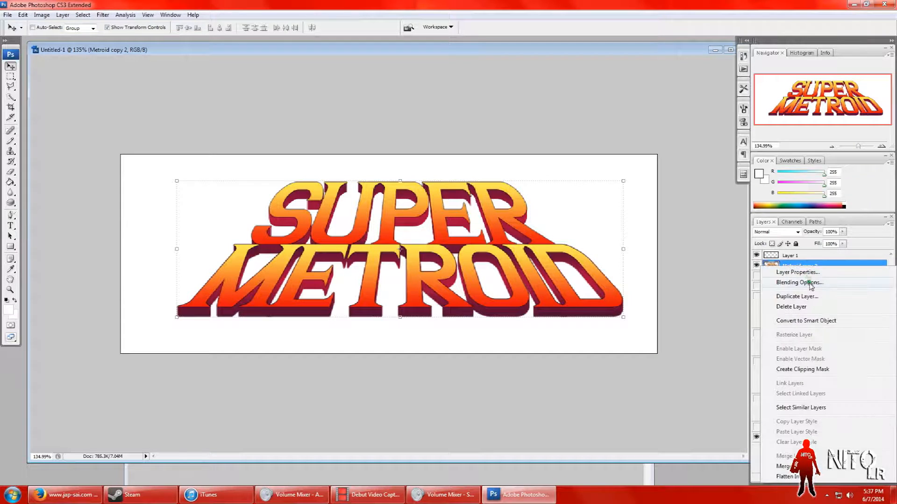
click(741, 318)
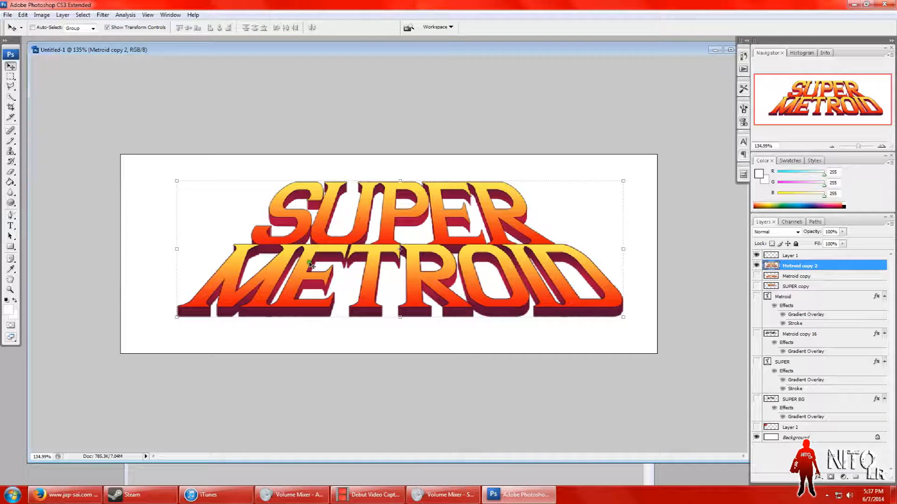
right_click(785, 269)
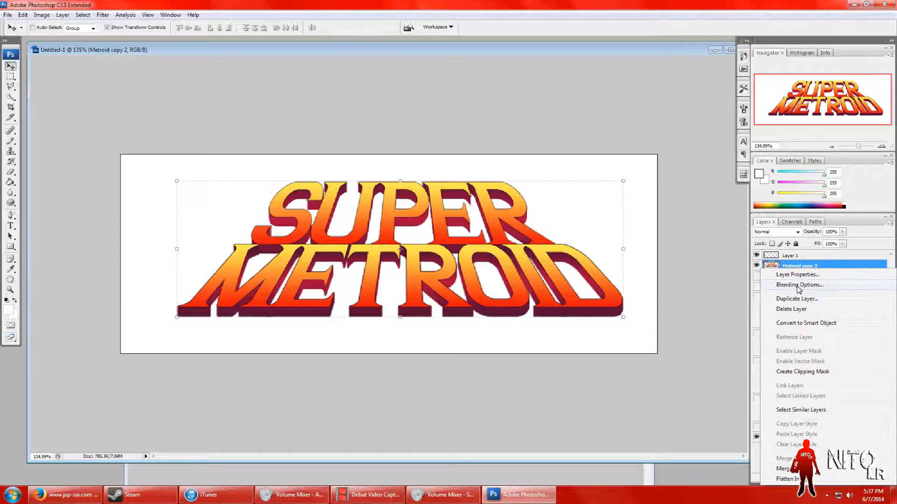
click(797, 299)
click(454, 126)
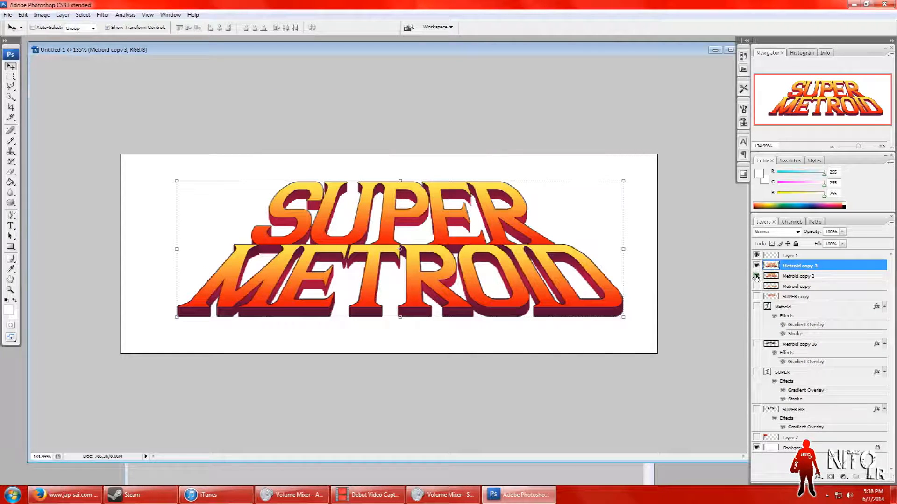
click(792, 277)
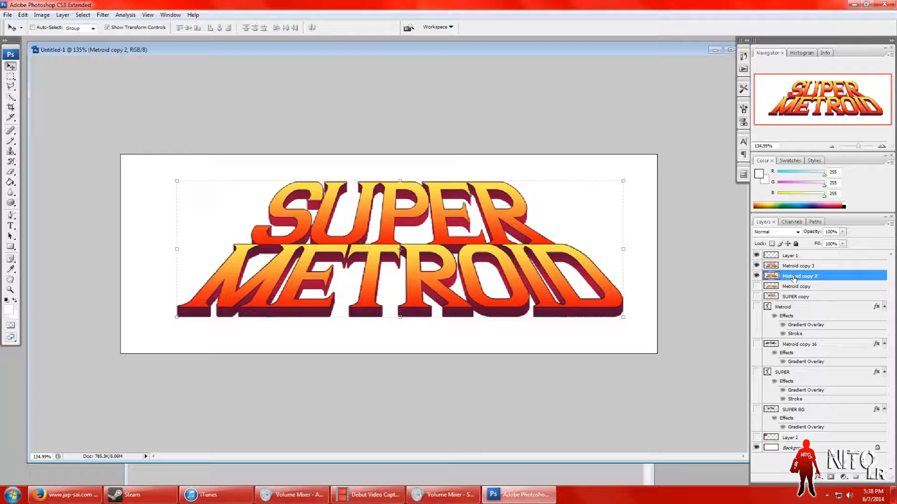
right_click(792, 278)
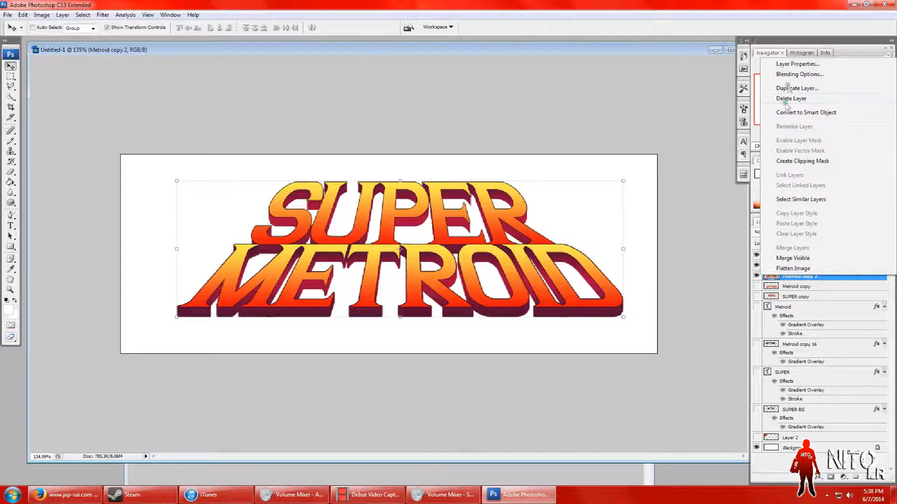
click(756, 327)
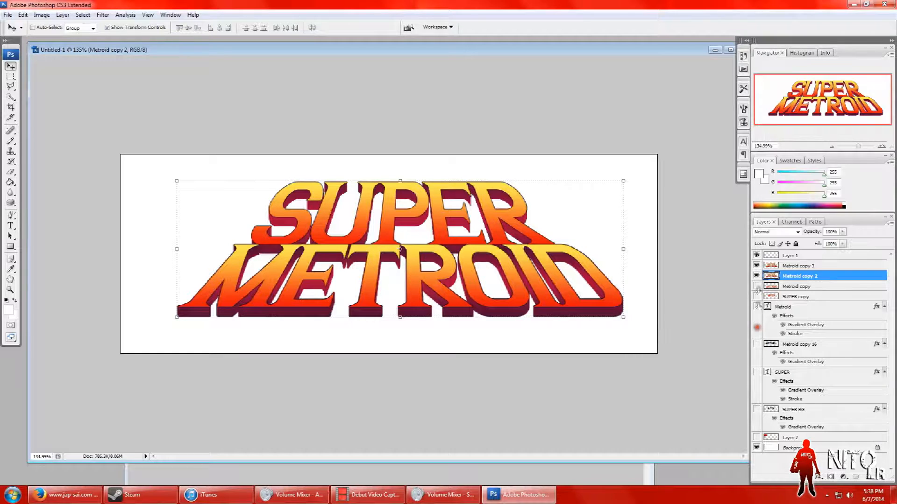
Step: Try Color Overlay, Gradient Overlay and Bevel and Emboss effects on the Metroid copy 2 layer
right_click(814, 273)
click(800, 75)
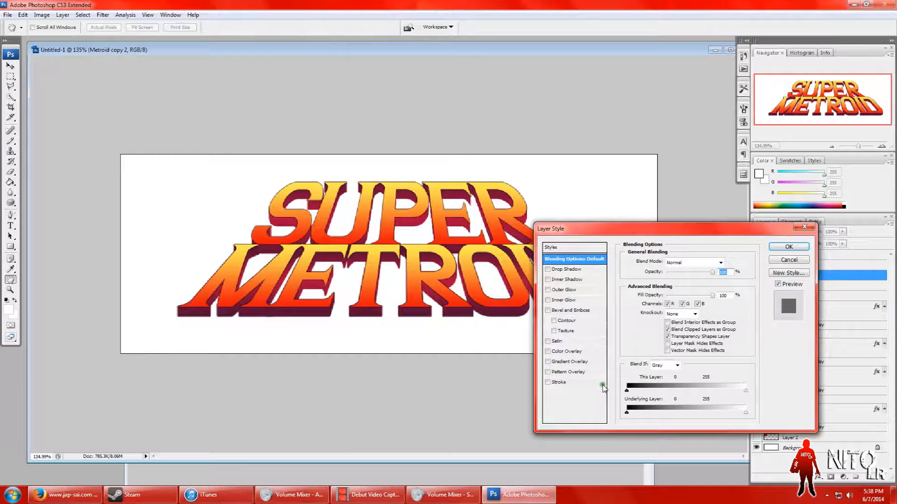
click(585, 364)
click(565, 352)
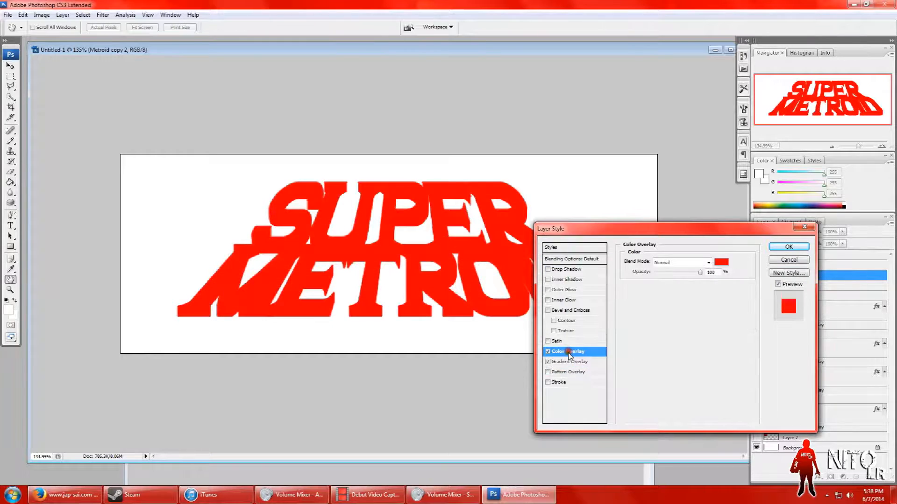
click(547, 362)
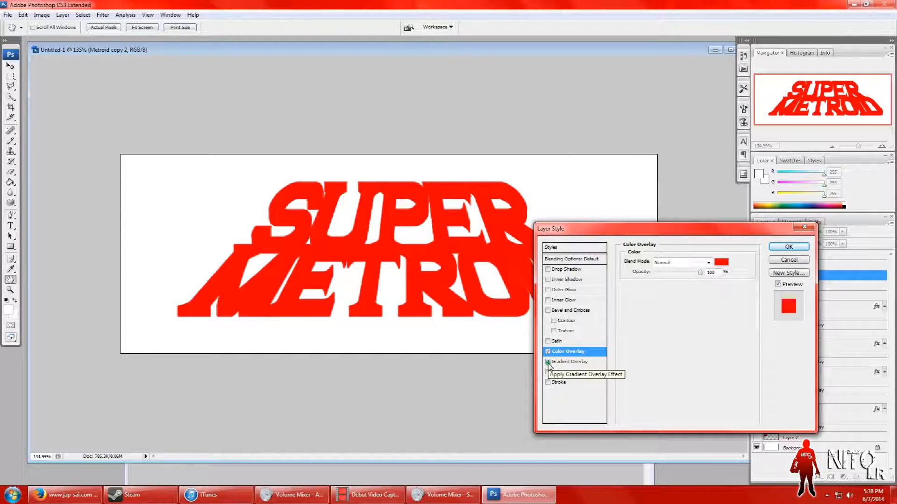
click(548, 362)
click(548, 351)
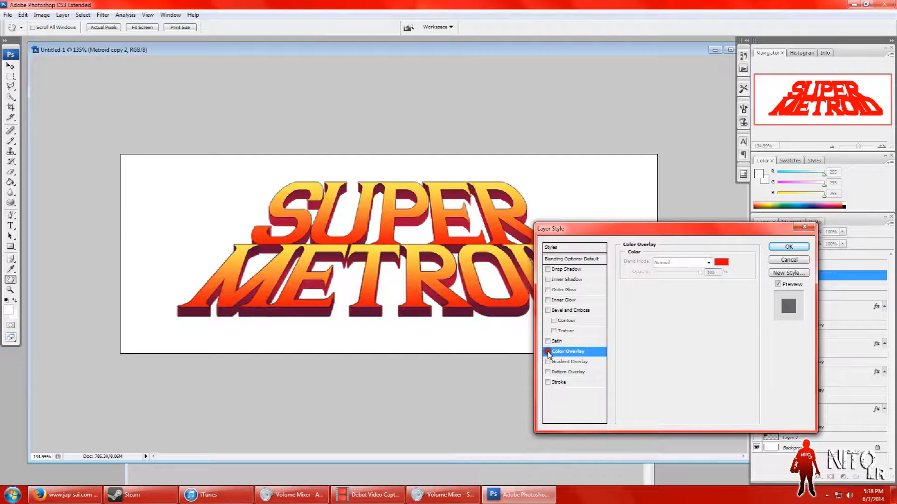
click(548, 311)
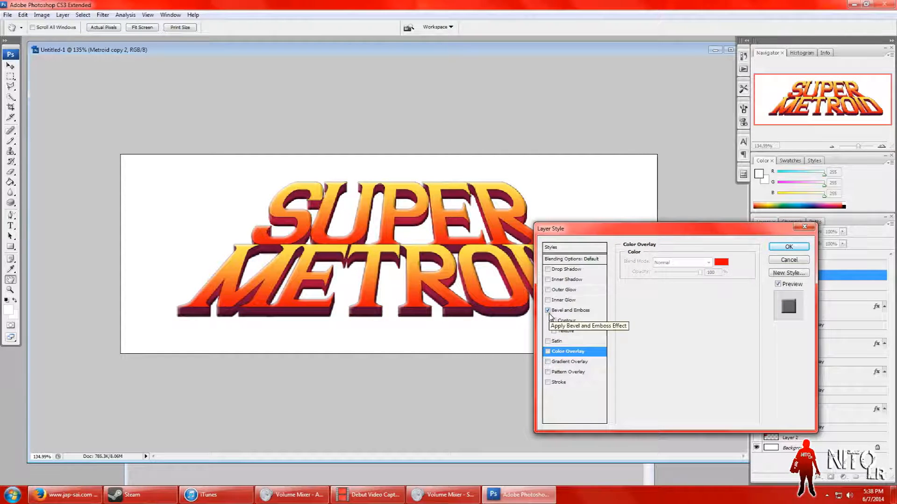
click(548, 310)
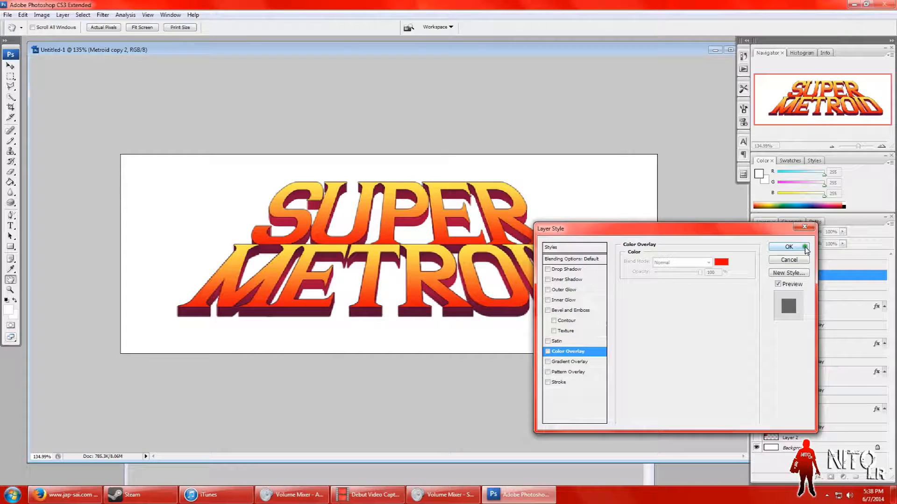
click(800, 247)
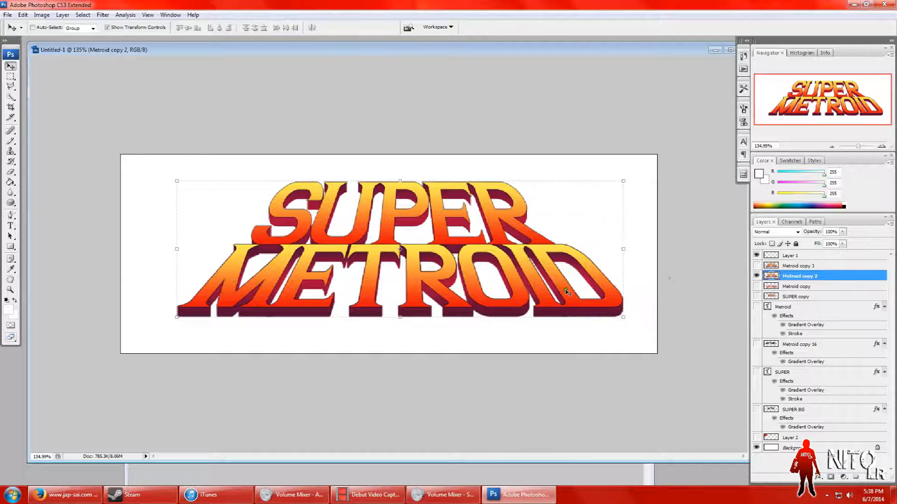
right_click(788, 278)
click(709, 275)
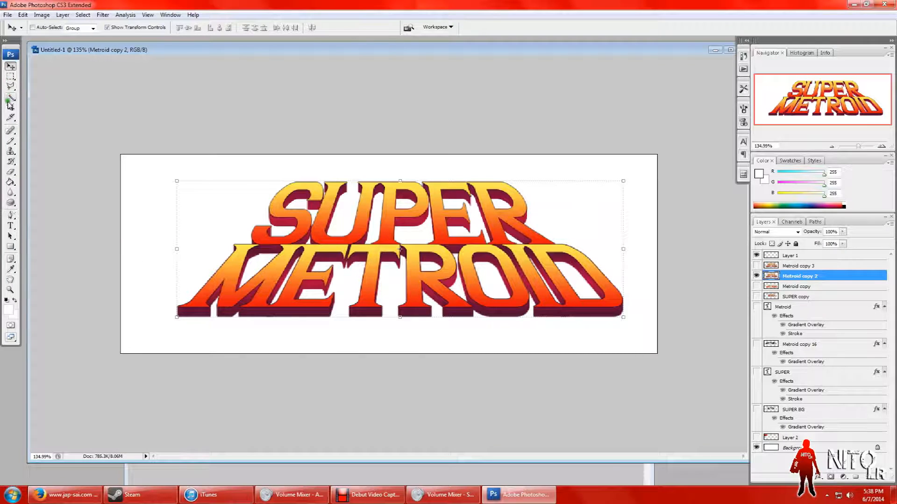
Step: Select the empty area surrounding the SUPER METROID lettering on the Metroid copy 2 layer with the Magic Wand tool
click(11, 97)
click(33, 106)
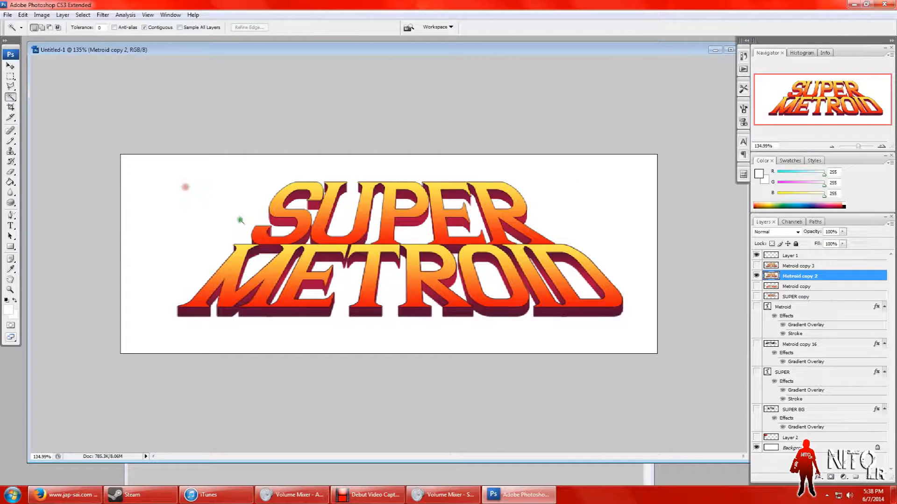
click(237, 203)
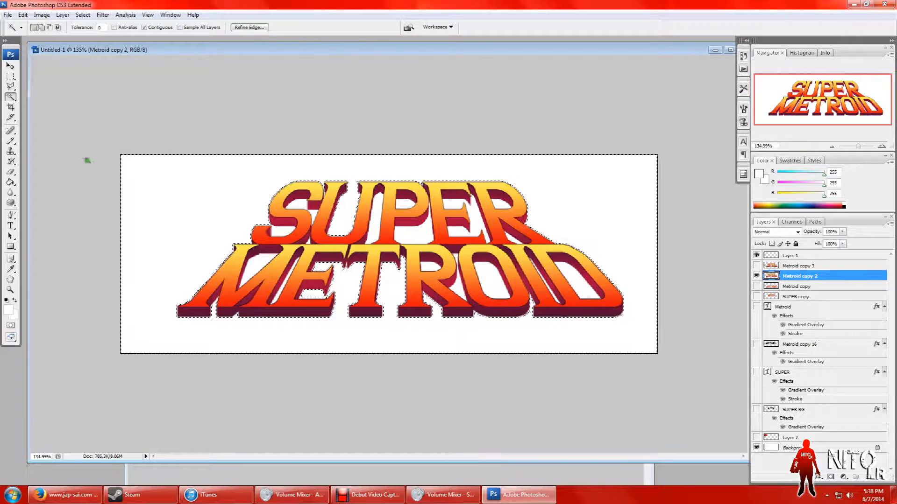
Step: Subtract the gaps between the letters with the Quick Selection tool and invert the selection to cover the whole logo silhouette
click(10, 96)
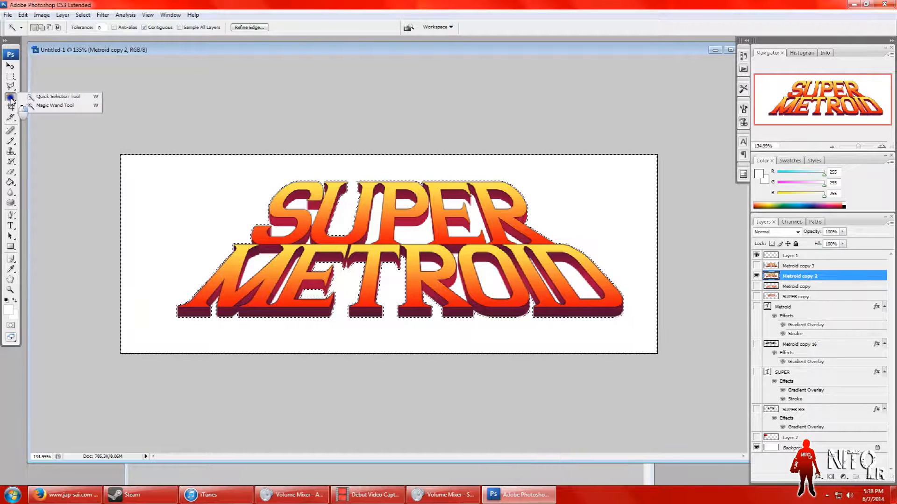
click(47, 97)
click(370, 265)
alt+click(338, 266)
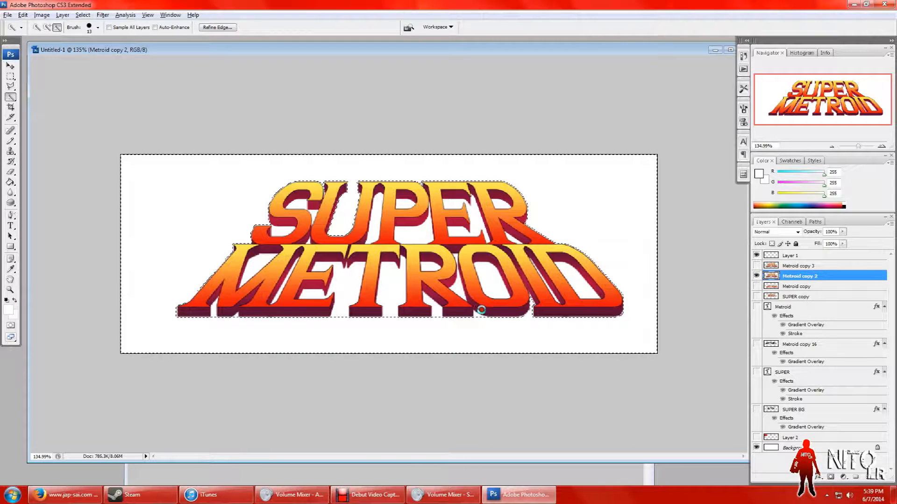
alt+click(526, 304)
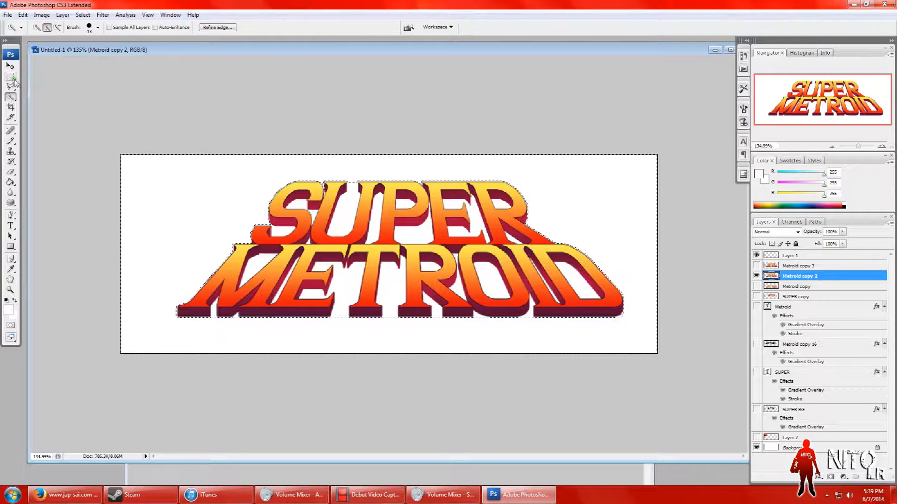
right_click(300, 247)
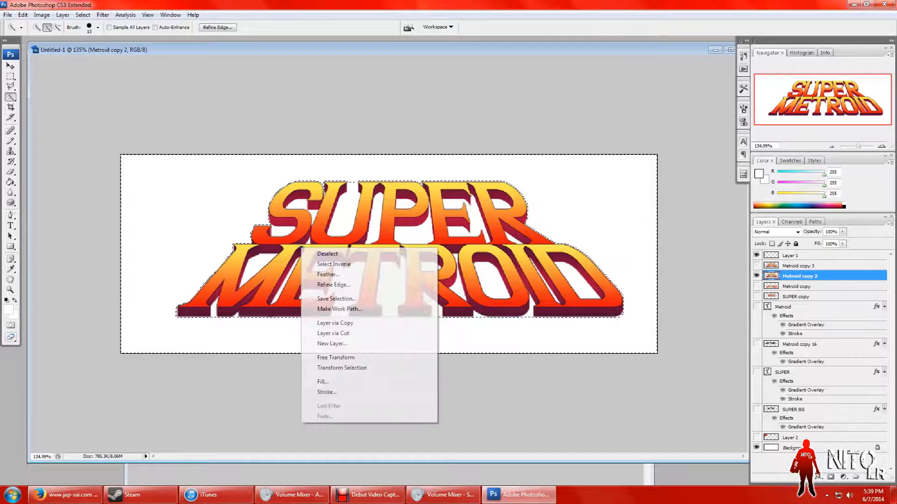
click(341, 264)
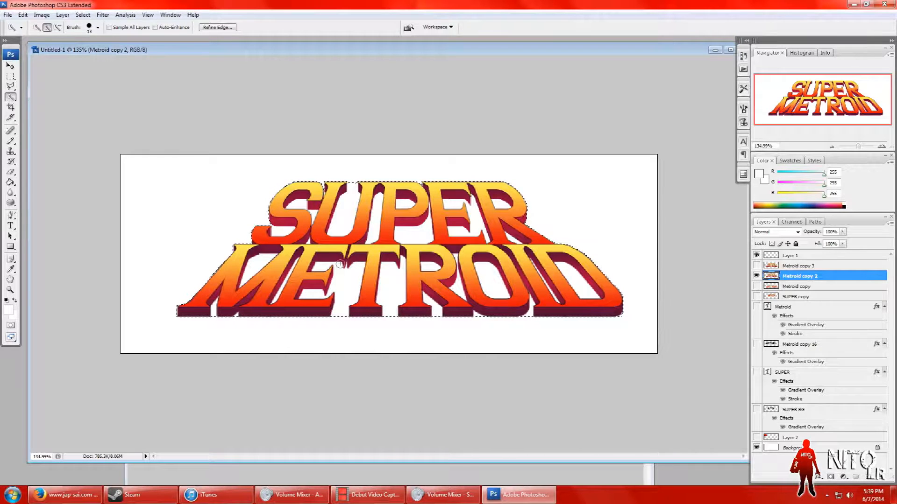
Step: Paint the selected logo silhouette solid black on Metroid copy 2 with a 37 px Pencil and clear the selection
click(10, 141)
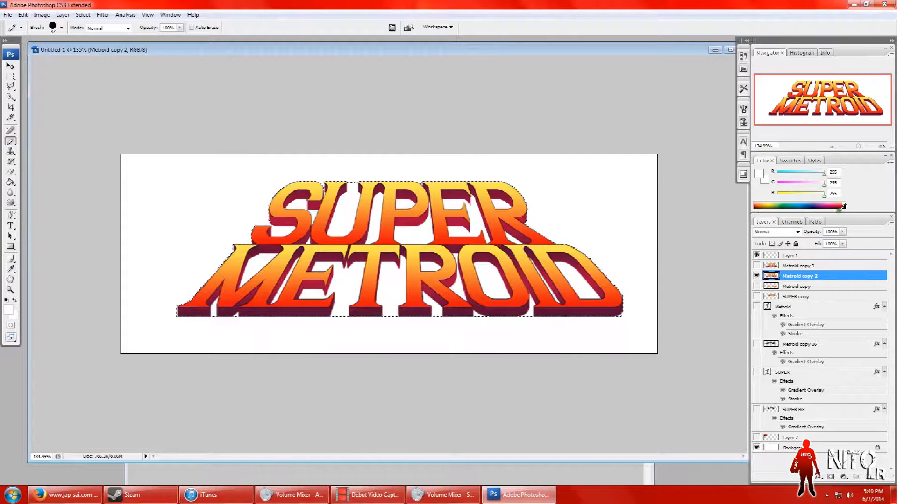
click(844, 206)
mouse_move(299, 230)
mouse_down()
mouse_move(373, 212)
mouse_move(310, 193)
mouse_up()
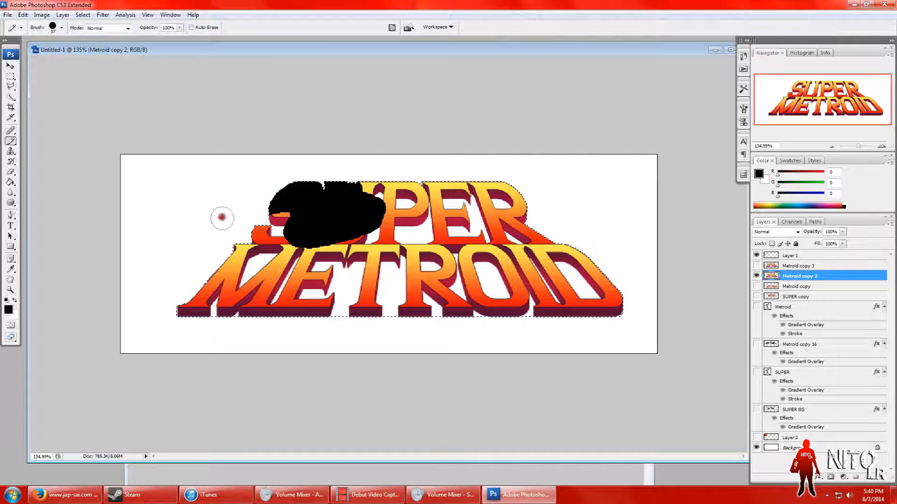
mouse_move(369, 254)
mouse_down()
mouse_move(314, 239)
mouse_move(210, 290)
mouse_move(257, 290)
mouse_move(182, 308)
mouse_move(530, 306)
mouse_move(500, 315)
mouse_move(583, 321)
mouse_move(603, 299)
mouse_move(487, 282)
mouse_move(558, 292)
mouse_move(572, 266)
mouse_move(516, 262)
mouse_move(508, 218)
mouse_move(467, 220)
mouse_move(514, 192)
mouse_move(397, 206)
mouse_move(354, 192)
mouse_move(299, 248)
mouse_move(317, 278)
mouse_move(352, 292)
mouse_move(277, 292)
mouse_up()
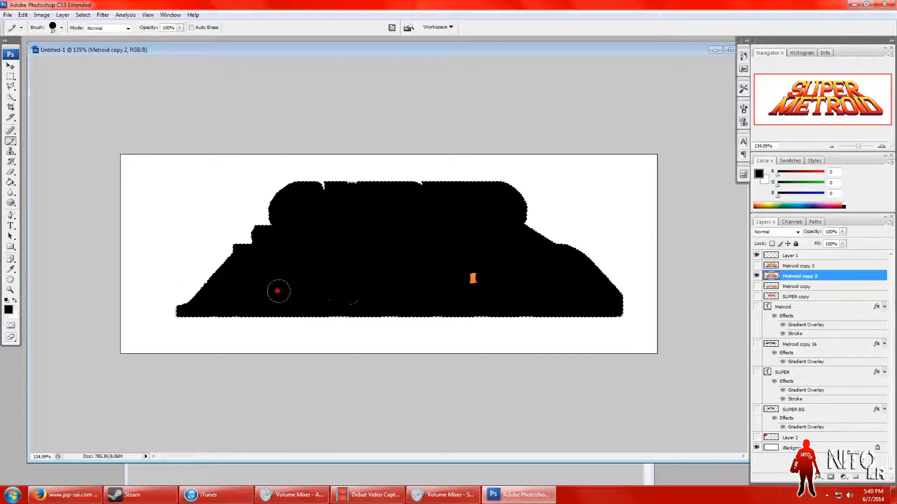
drag(464, 266, 468, 278)
drag(375, 261, 345, 278)
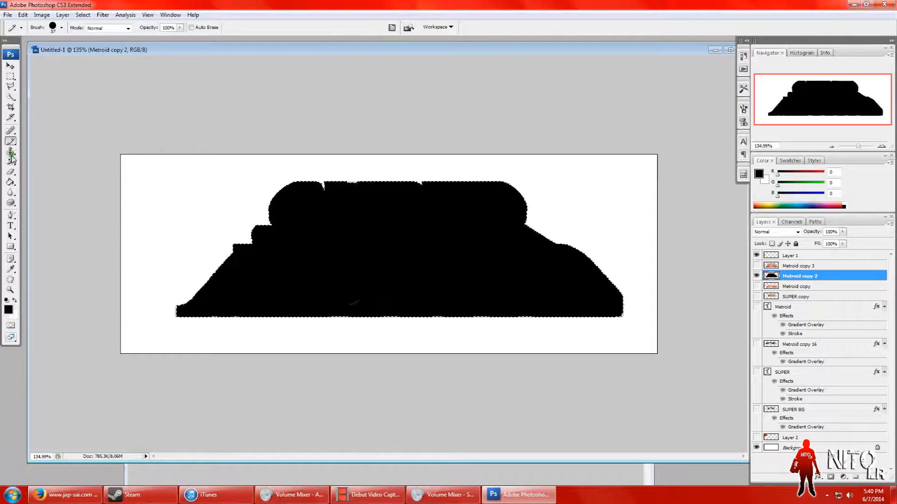
click(10, 75)
click(195, 206)
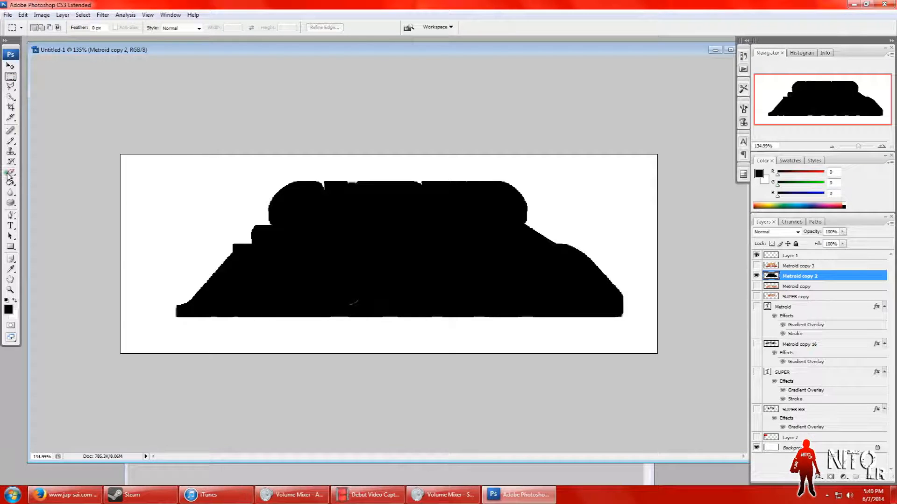
Step: Touch up the remaining unpainted spot in the black silhouette and show the Metroid copy 3 layer above it
click(11, 141)
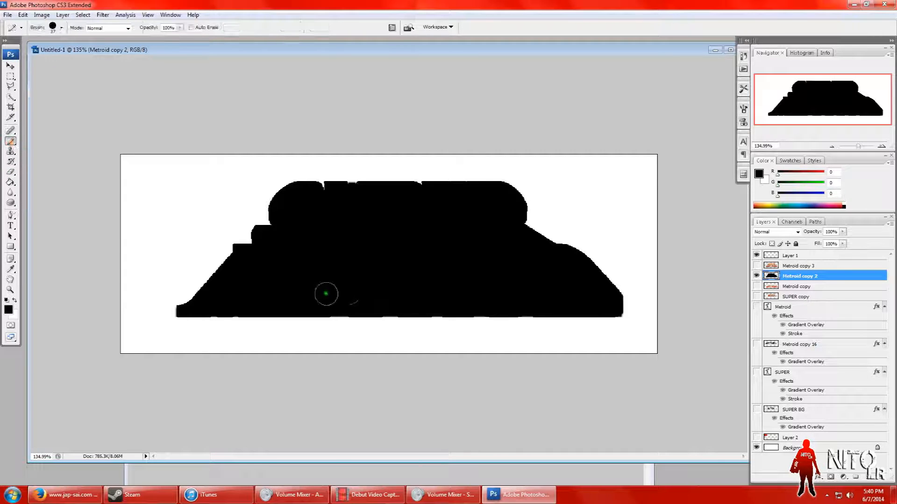
mouse_move(376, 279)
mouse_down()
mouse_move(350, 295)
mouse_move(383, 296)
mouse_move(364, 237)
mouse_move(328, 242)
mouse_move(413, 267)
mouse_move(508, 270)
mouse_move(417, 252)
mouse_up()
click(756, 265)
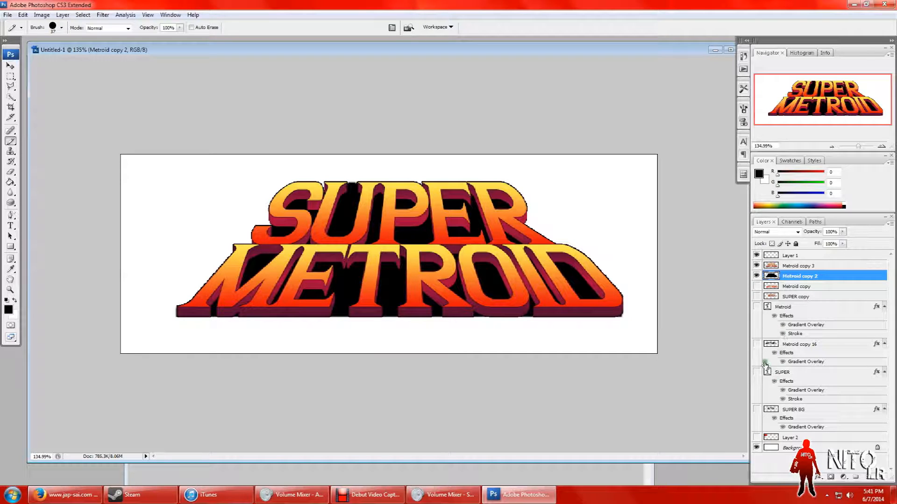
Step: Show the Layer 2 reference image for comparison and move it off the canvas beyond the upper-left corner
click(757, 437)
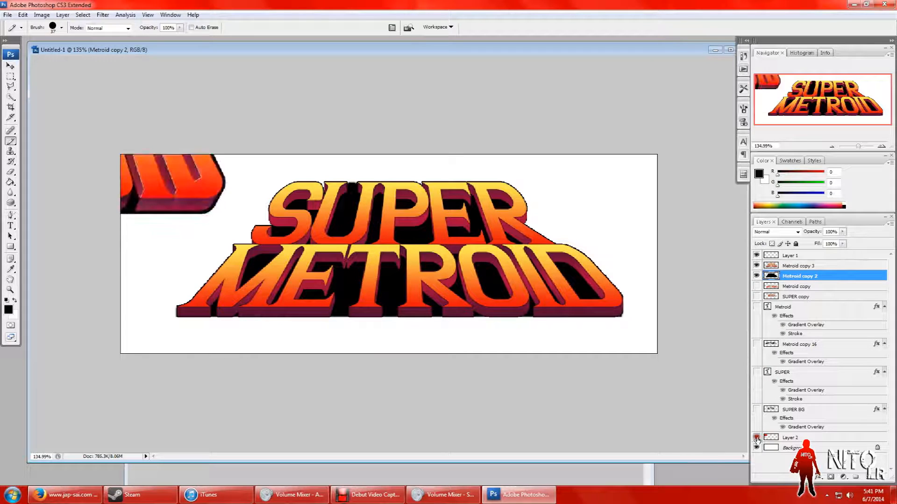
click(756, 437)
click(757, 437)
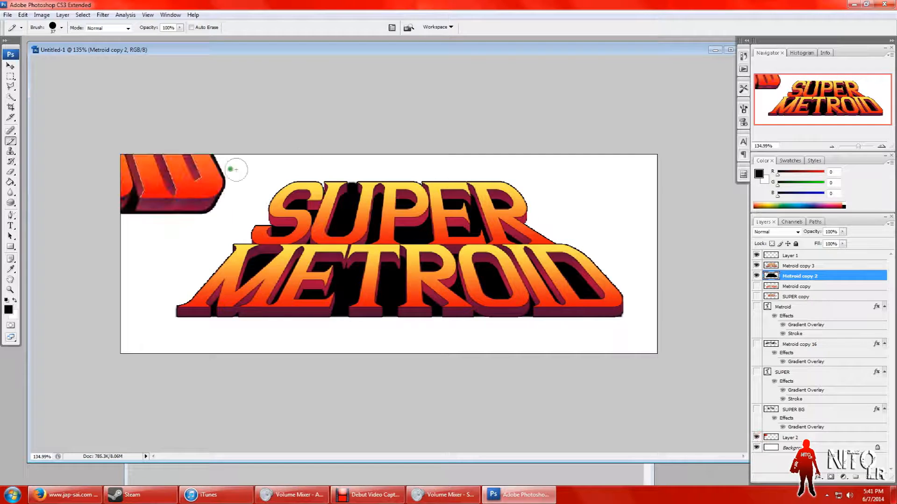
click(10, 66)
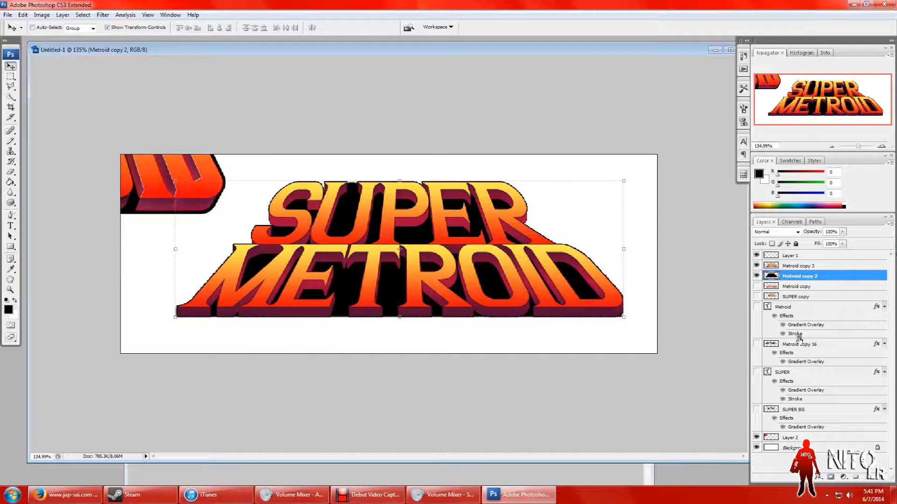
click(788, 438)
drag(176, 190, 116, 100)
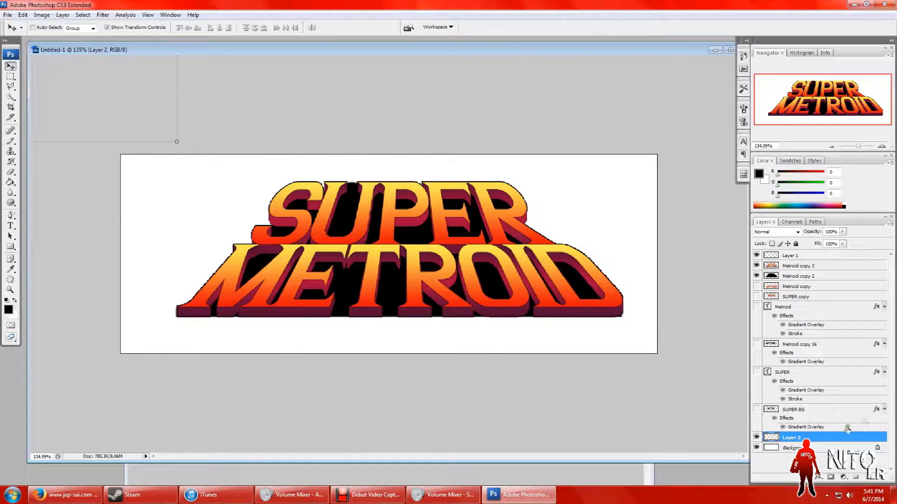
Step: Add a 3 px outside Stroke in black (000000) to the Metroid copy 2 silhouette layer
click(797, 277)
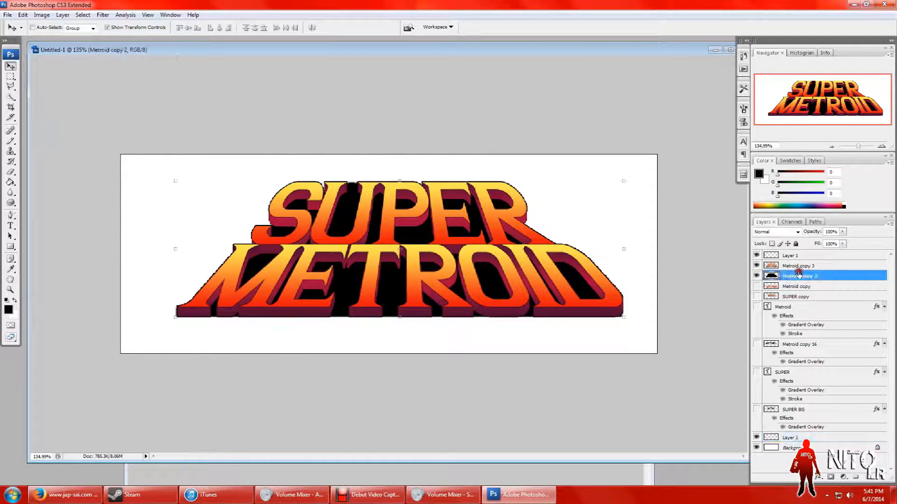
right_click(828, 277)
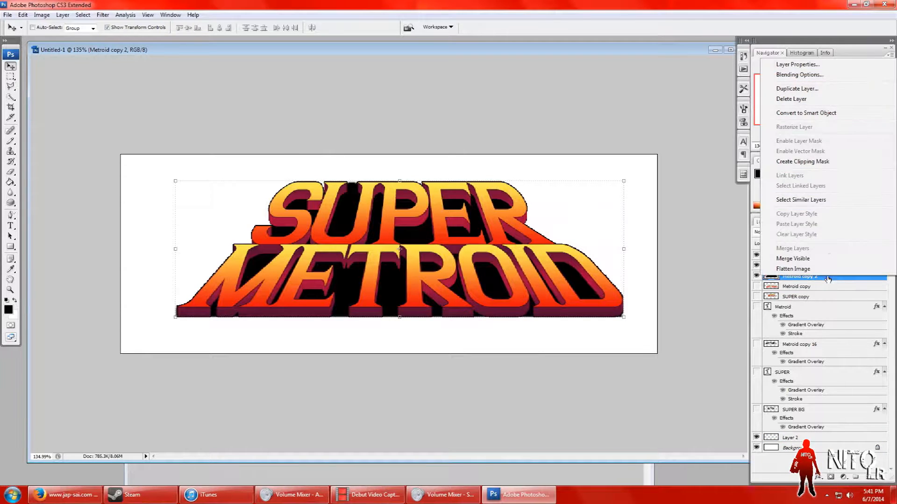
click(816, 75)
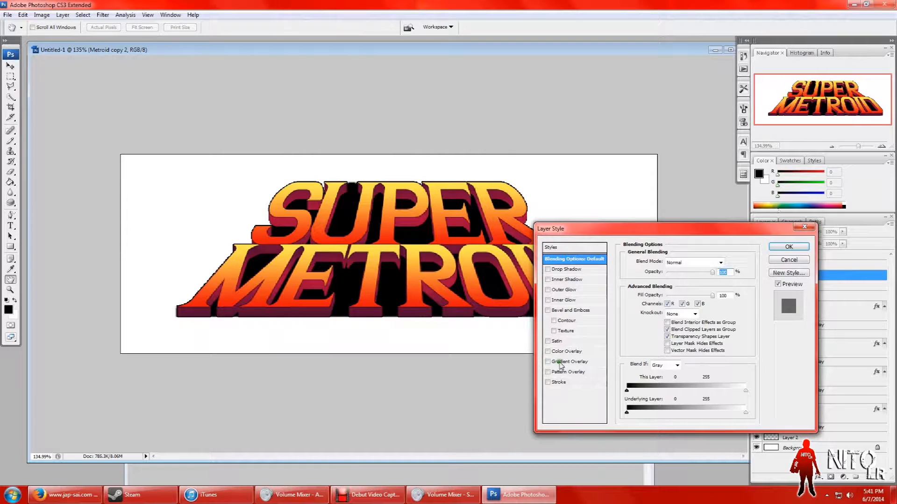
click(554, 384)
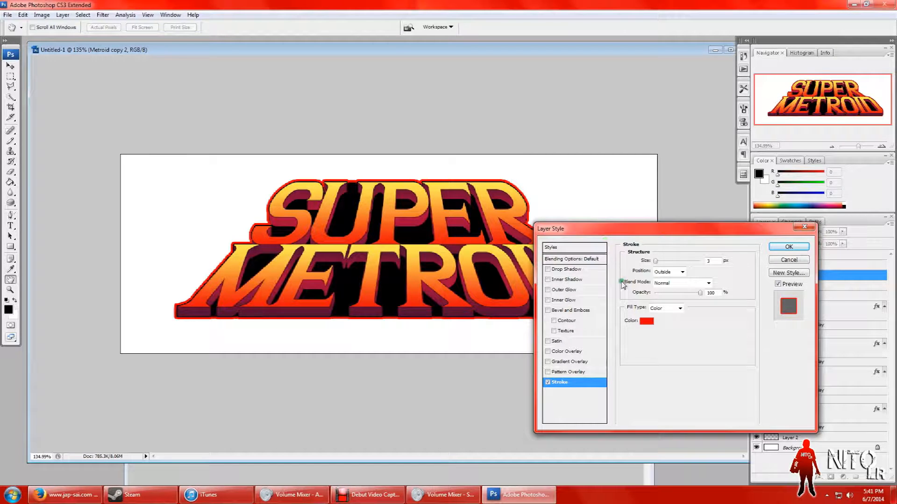
click(649, 322)
drag(625, 323, 636, 326)
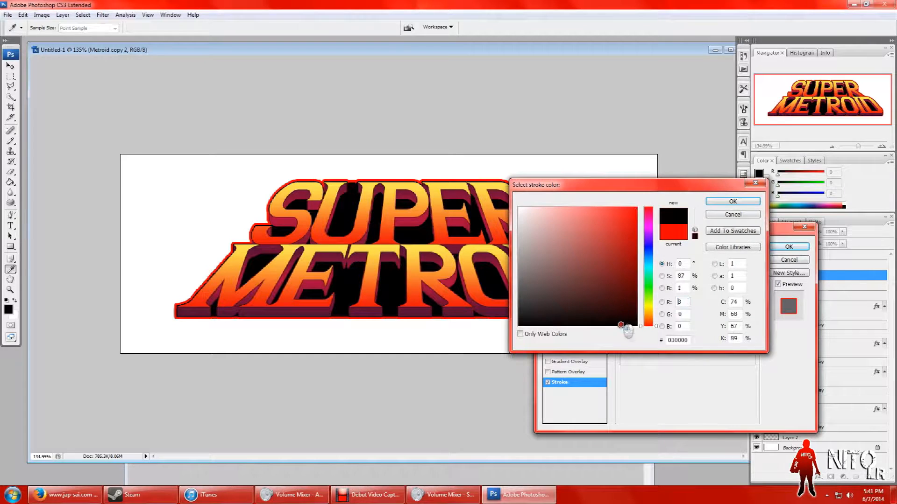
click(739, 201)
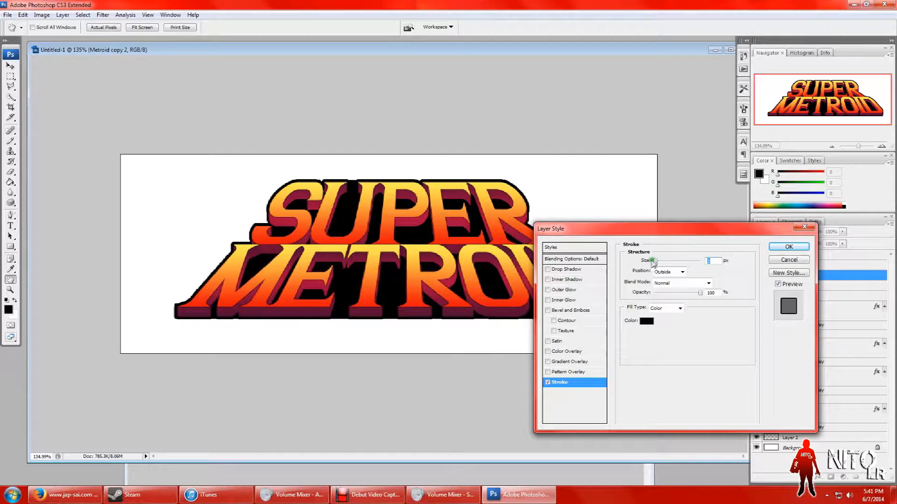
drag(657, 263, 656, 262)
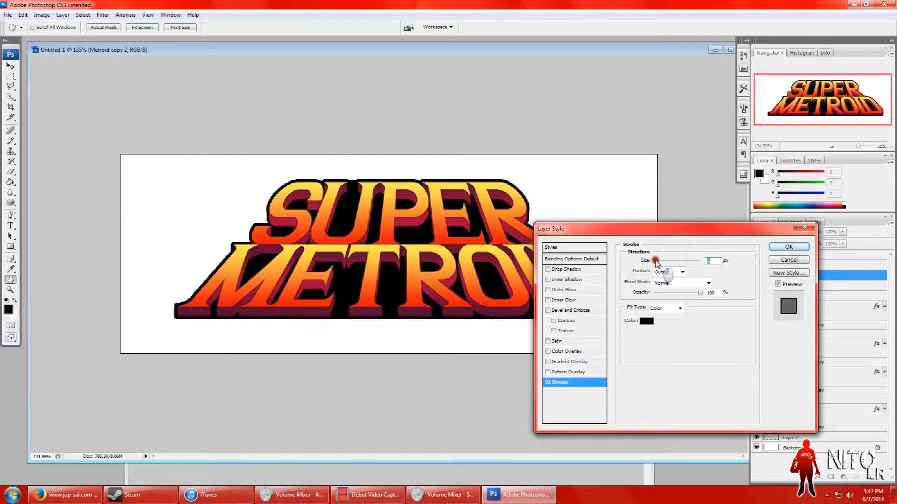
click(789, 247)
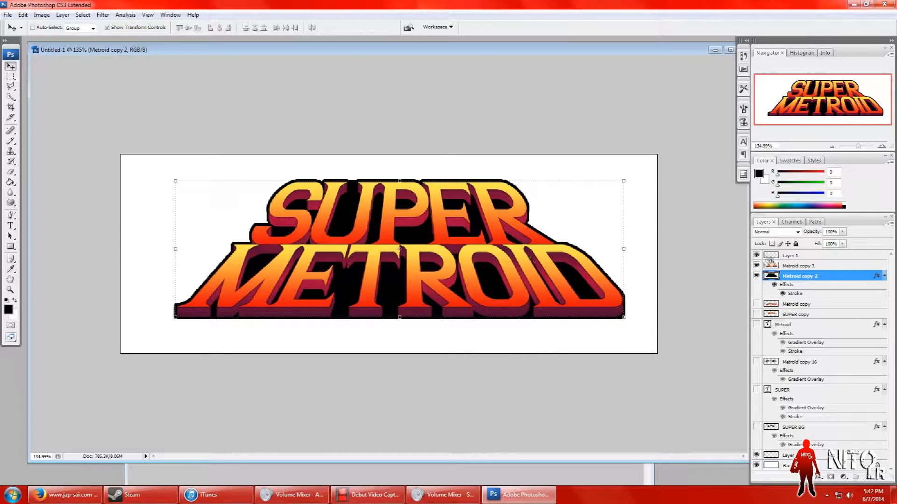
Step: Duplicate the Metroid copy 3 and Metroid copy 2 layers together within the Untitled-1 document
ctrl+click(822, 266)
right_click(821, 266)
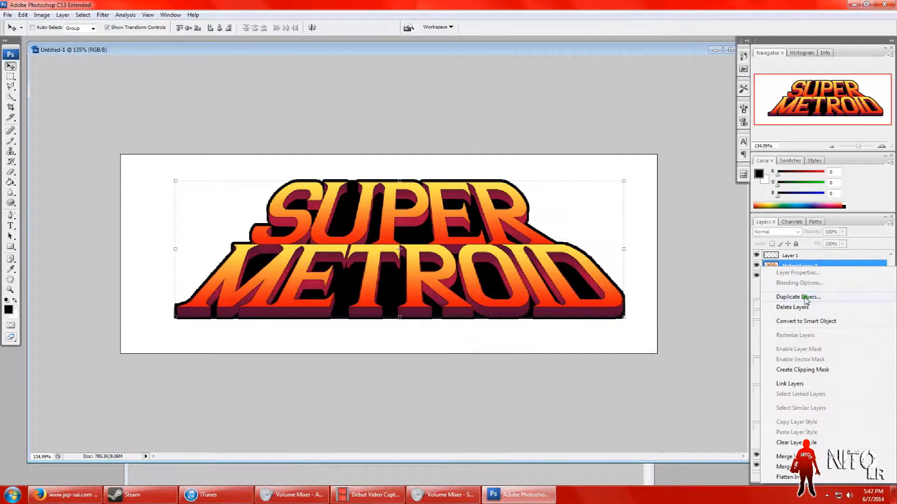
click(796, 298)
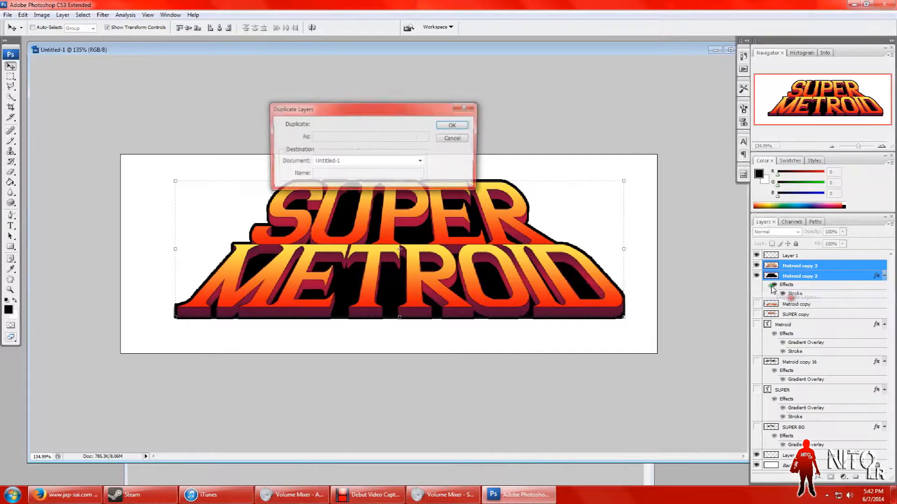
click(446, 126)
Step: Merge the two duplicates into one layer and hide the Metroid copy 3 and Metroid copy 2 layers
right_click(826, 276)
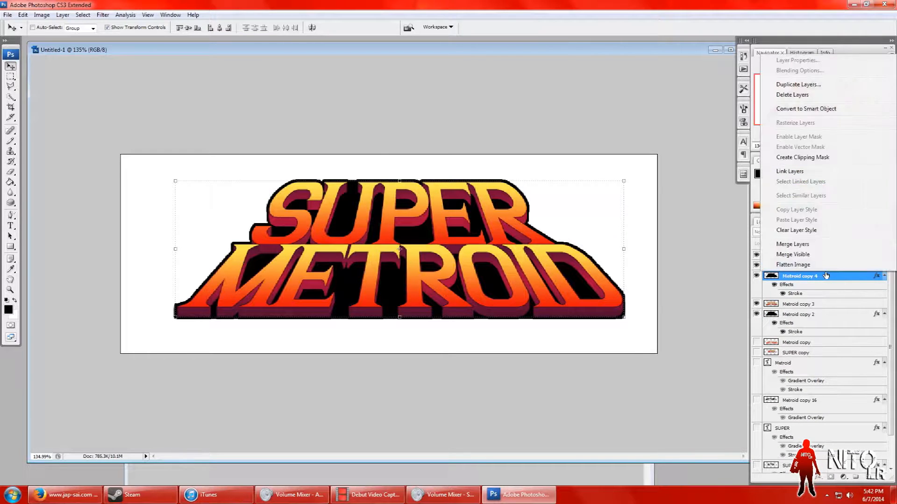
click(792, 245)
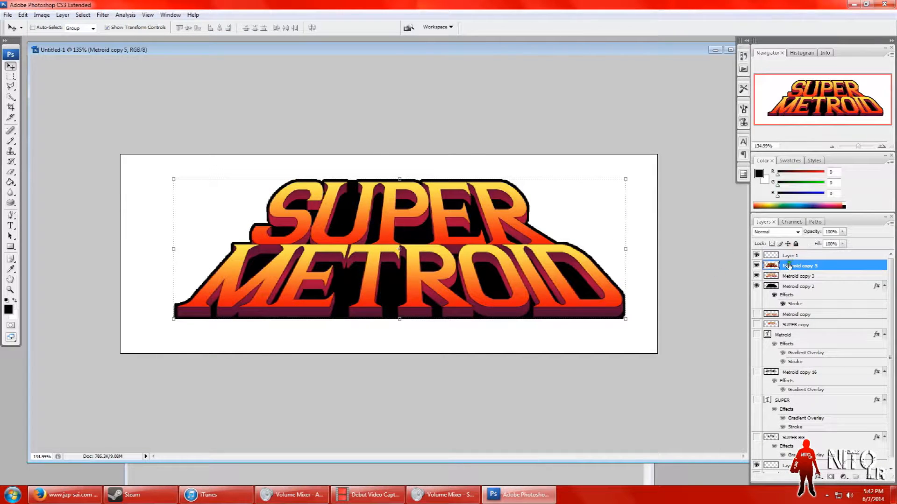
click(756, 276)
click(756, 286)
Step: Scale the merged Metroid copy 5 logo to 51.5%, move it against the canvas's right edge, and apply the transformation
drag(175, 178, 394, 257)
drag(475, 288, 504, 262)
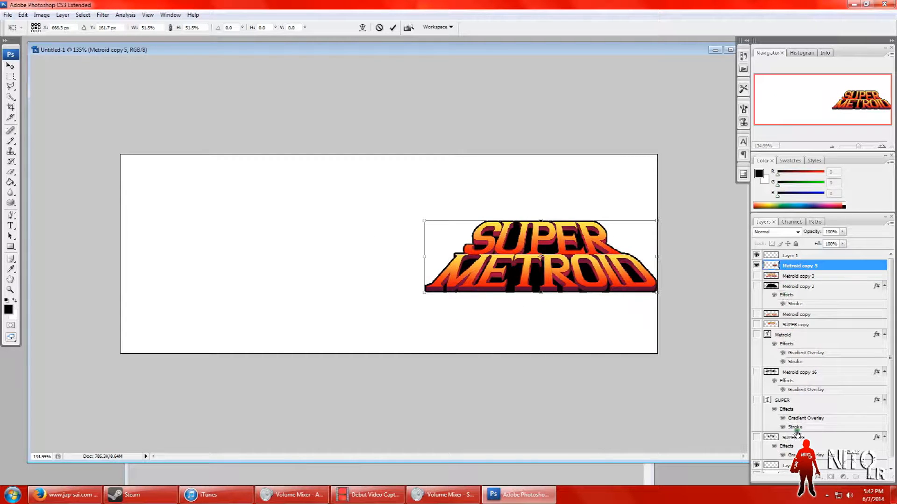
scroll(886, 395, down, 1)
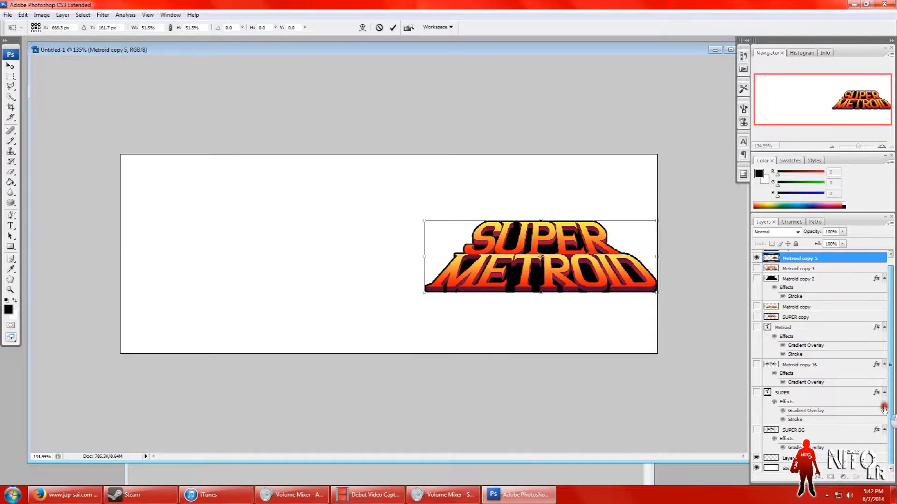
scroll(884, 409, up, 1)
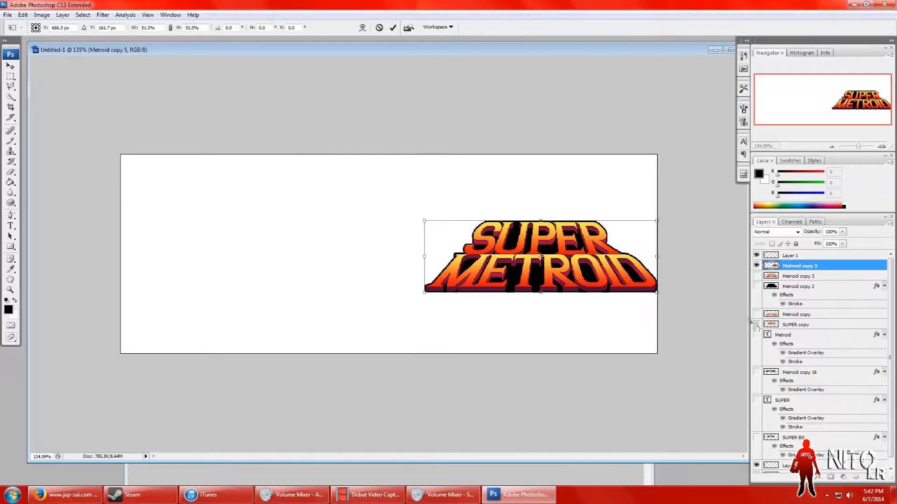
click(10, 66)
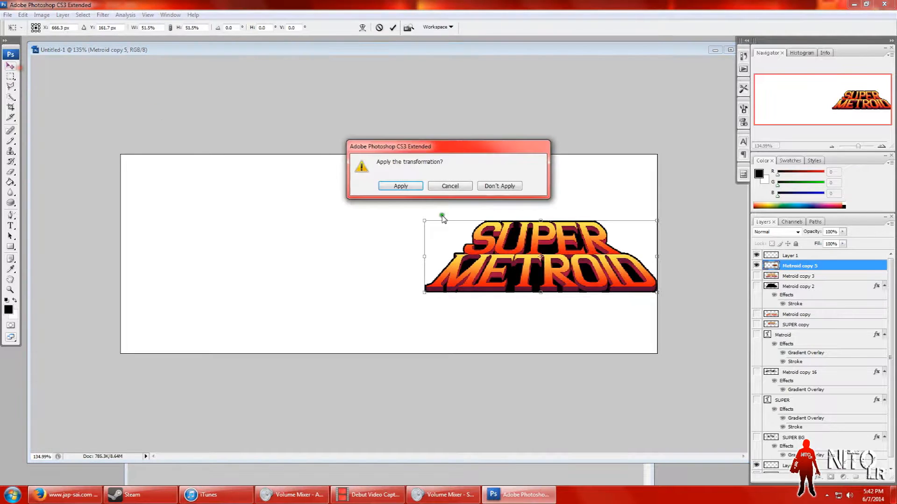
click(402, 186)
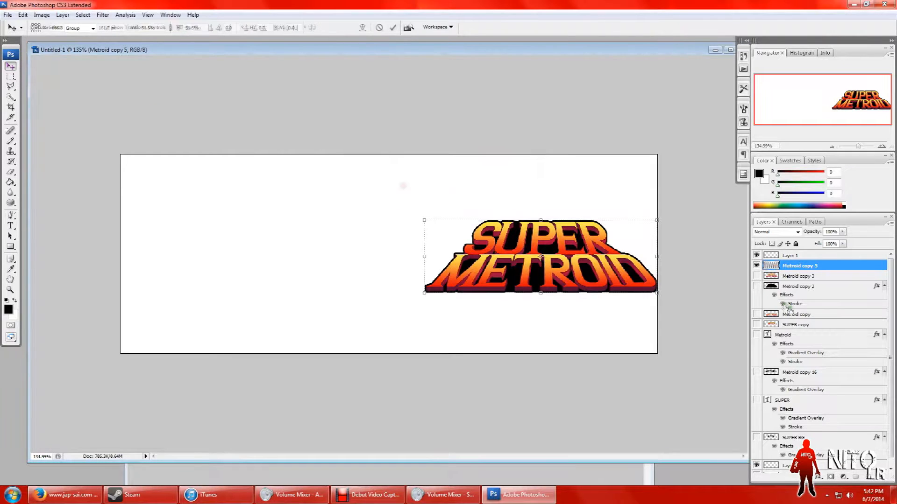
Step: Check the contents of the hidden Metroid copy 3 and SUPER BG layers by toggling their visibility on and off
click(789, 276)
click(756, 276)
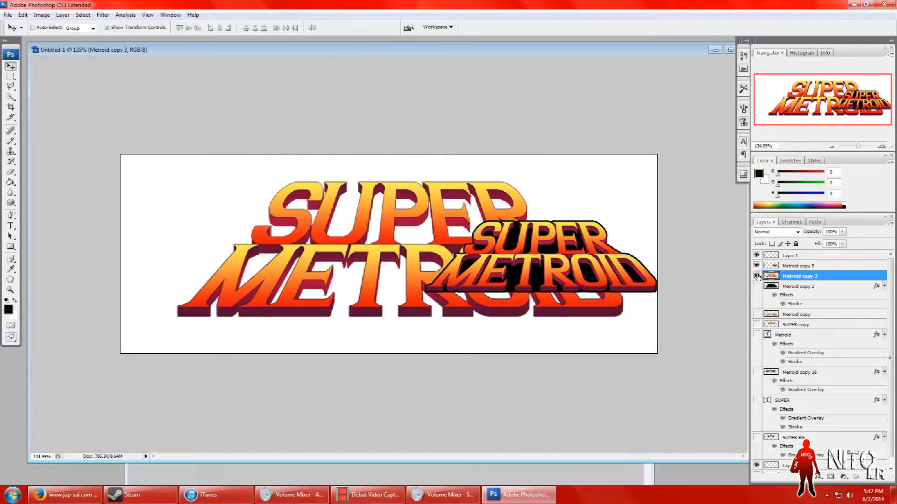
click(756, 276)
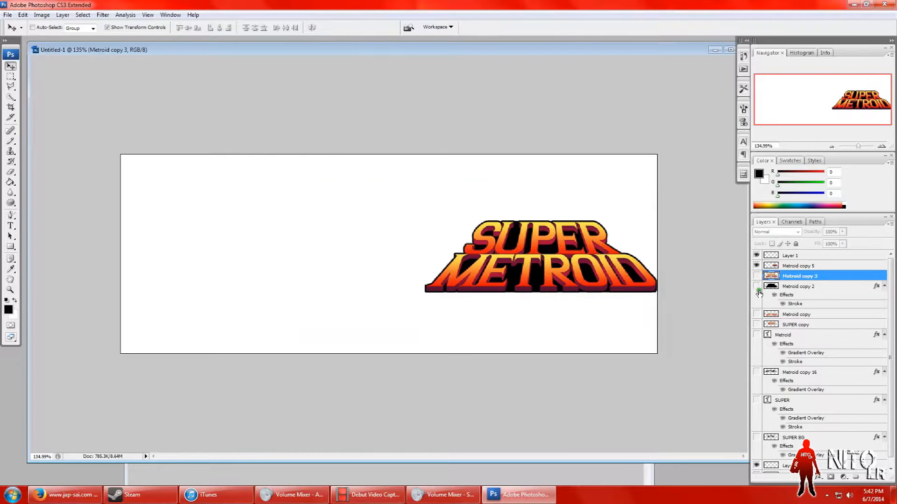
click(757, 324)
click(892, 394)
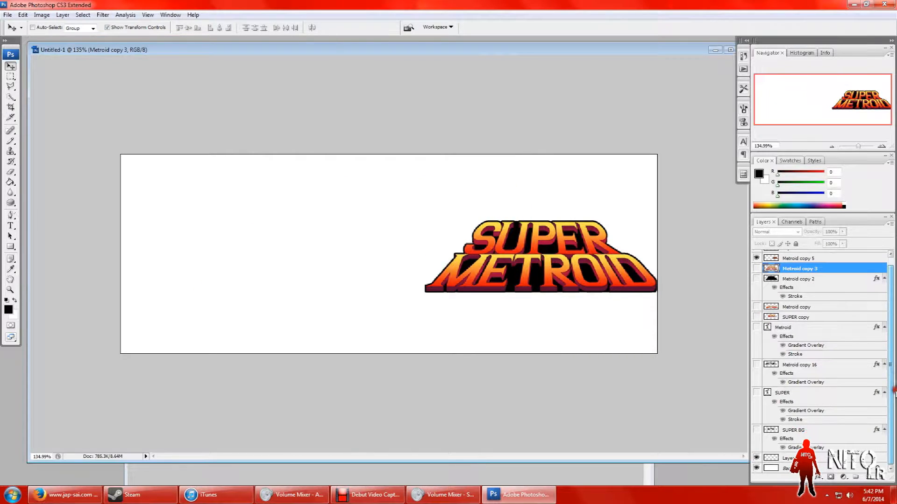
click(756, 430)
click(756, 430)
click(756, 430)
click(756, 430)
scroll(801, 350, up, 1)
Step: Move the Layer 1 reference logo onto the left half of the canvas, scale it to 163.9%, and apply the transformation
click(790, 255)
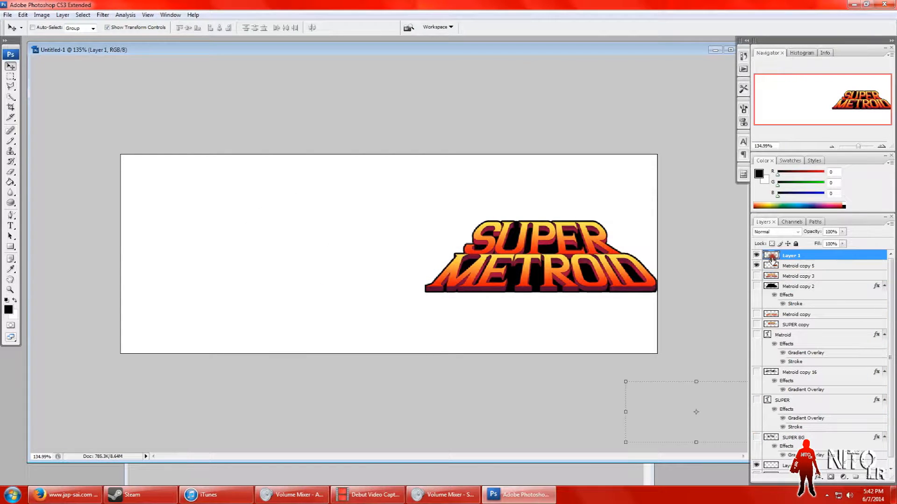
drag(717, 387, 243, 254)
drag(293, 228, 382, 195)
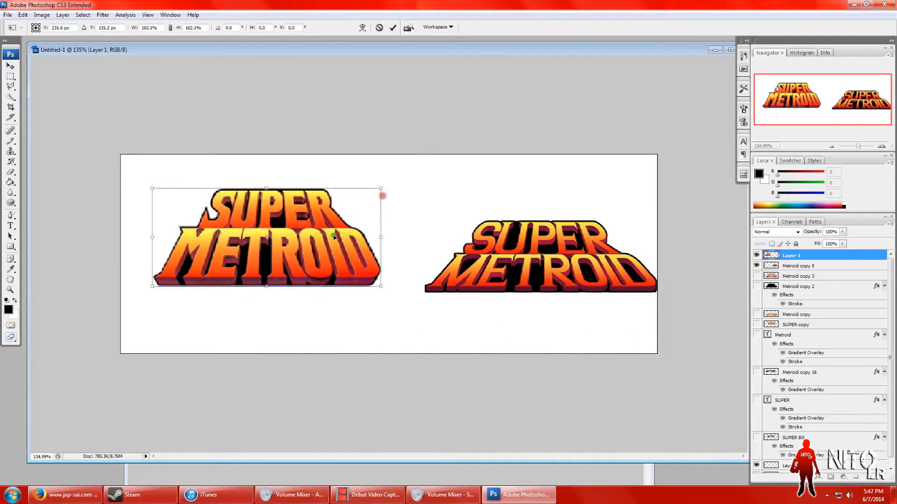
key(shift+Down)
key(shift+Down)
key(shift+Down)
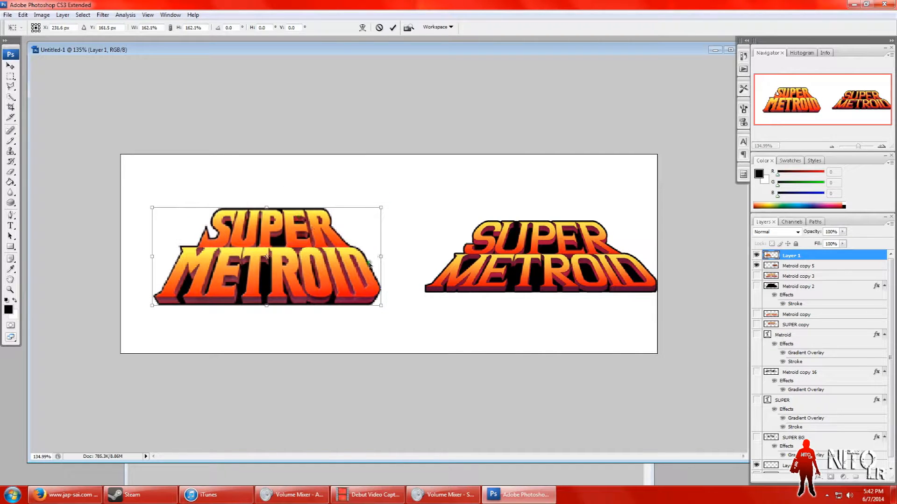
drag(382, 207, 384, 206)
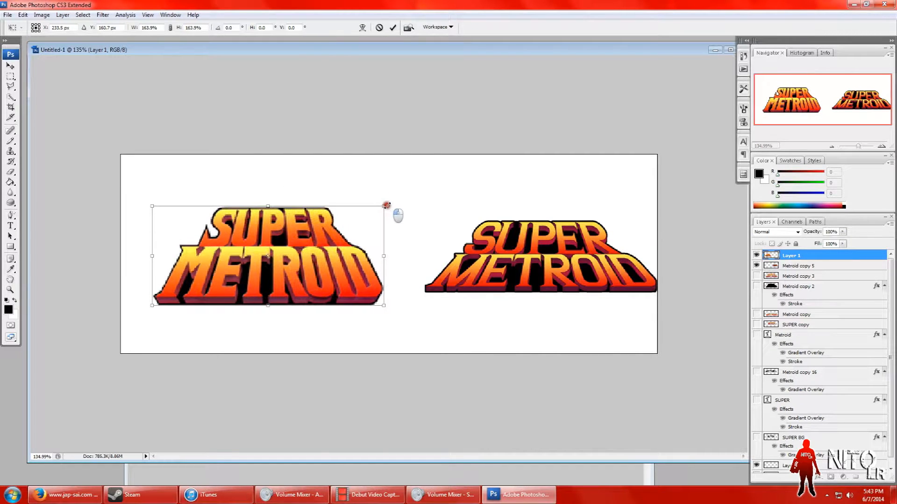
click(10, 66)
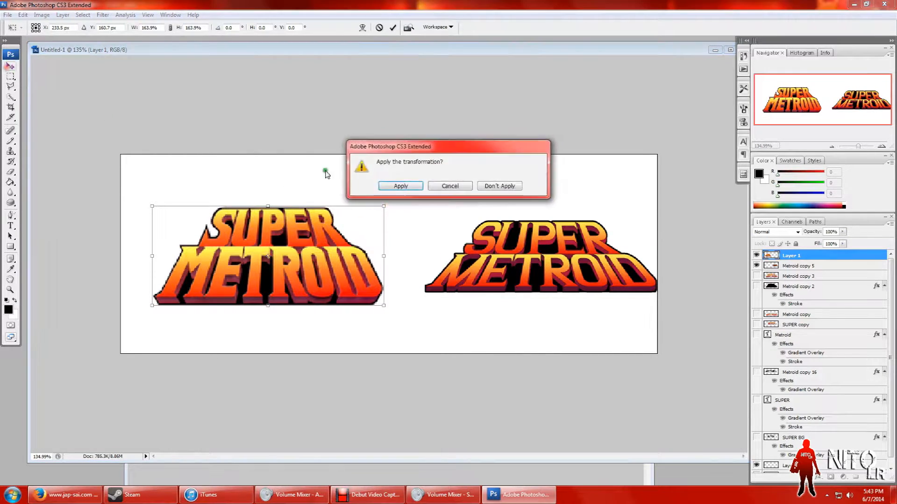
click(401, 186)
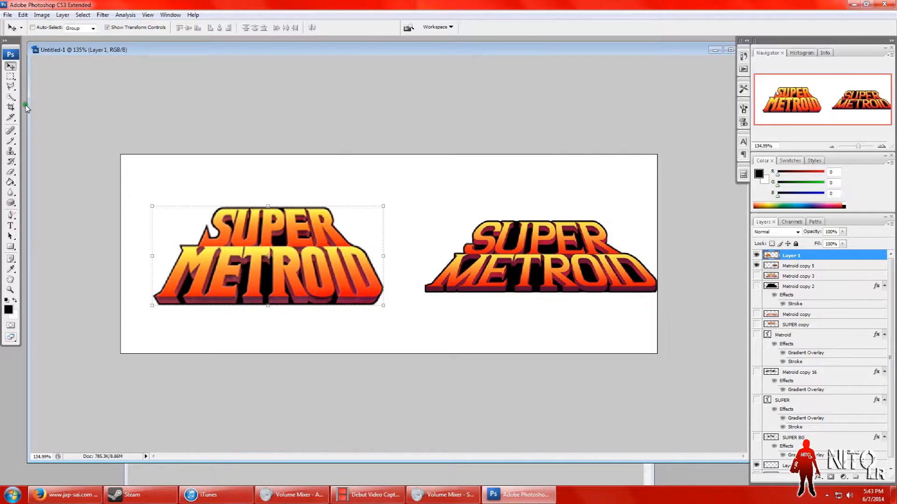
Step: Align the Metroid copy 5 logo beside the reference logo, stretch it to 101.4% width and 132.8% height, and apply the transformation
click(807, 287)
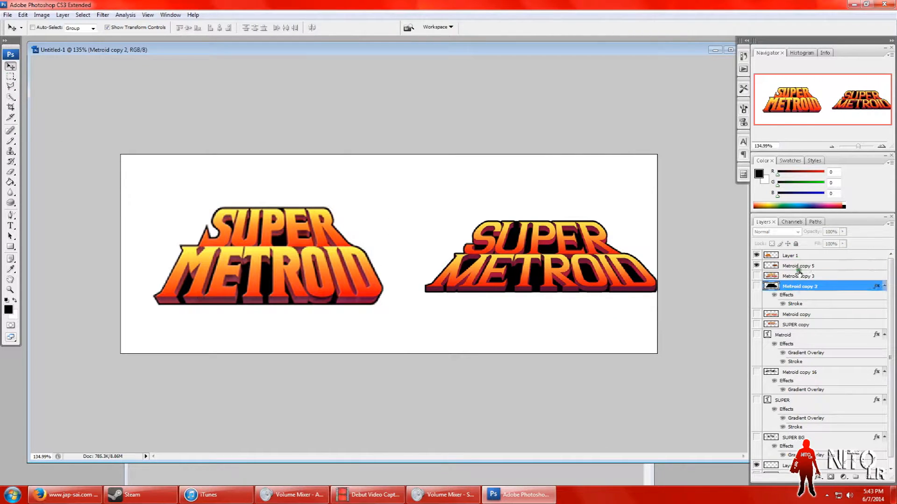
click(797, 267)
drag(532, 246, 510, 267)
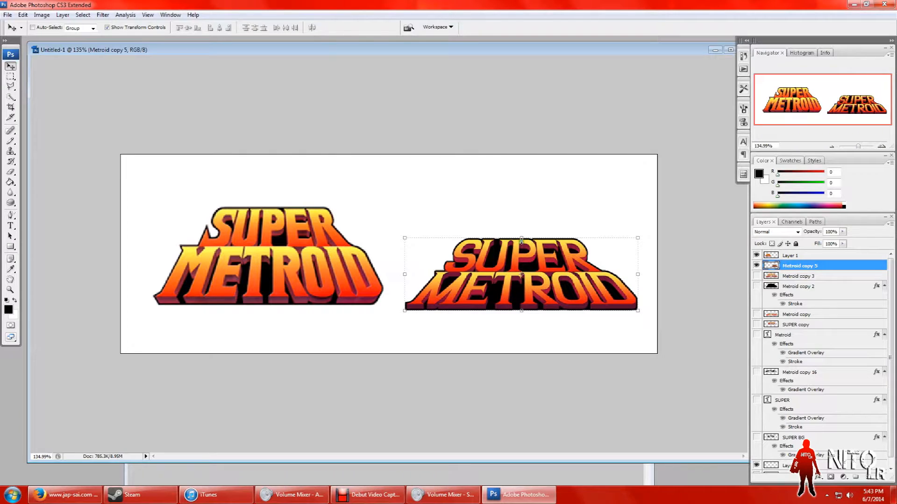
drag(521, 240, 521, 214)
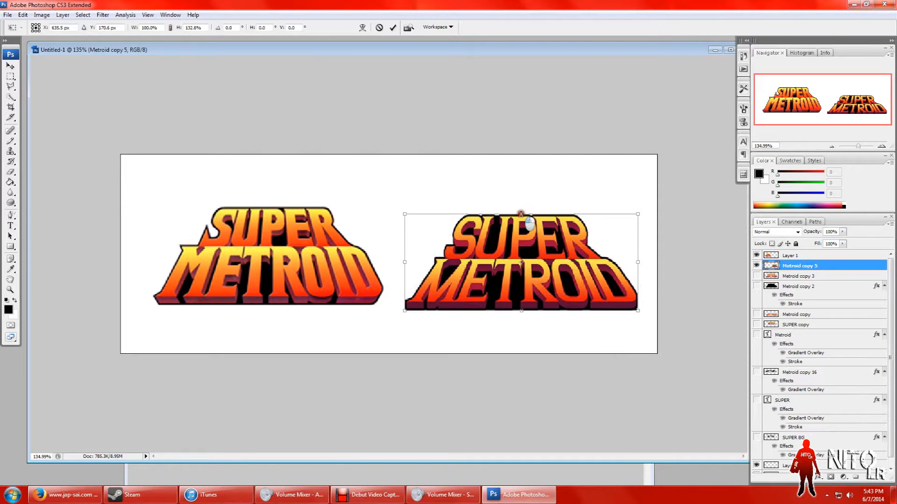
drag(531, 259, 530, 254)
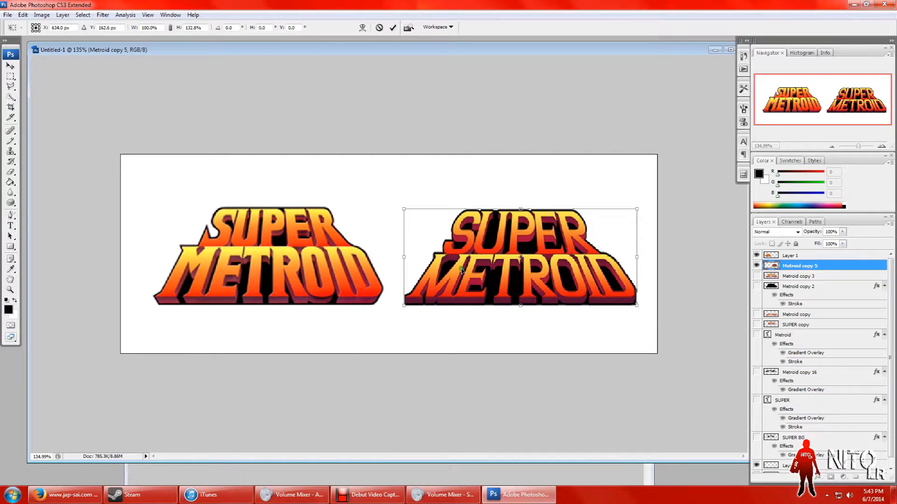
drag(404, 257, 400, 257)
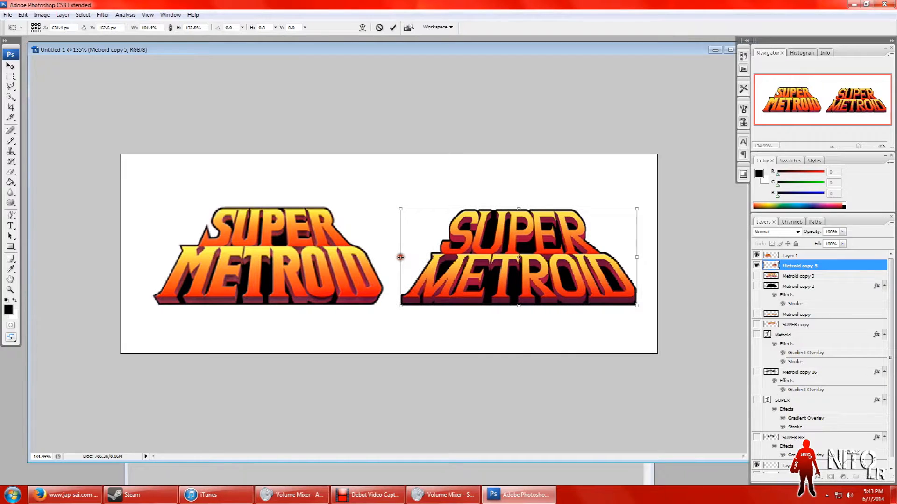
click(11, 66)
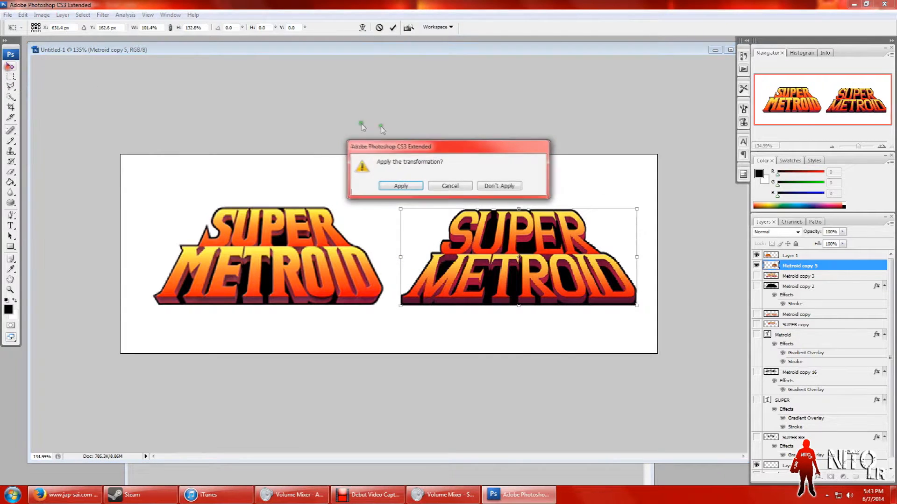
click(413, 185)
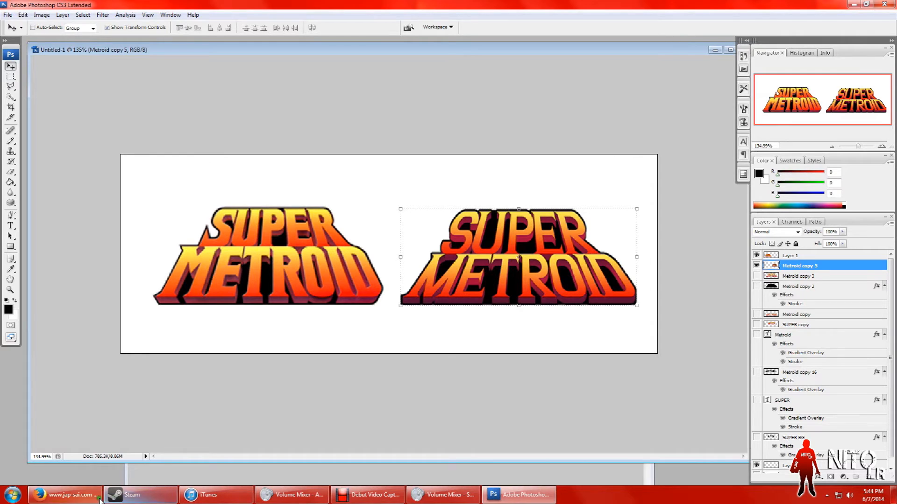
Step: Switch to Firefox, look through the video uploads on the signed-in YouTube channel's page, and return to Photoshop
click(65, 495)
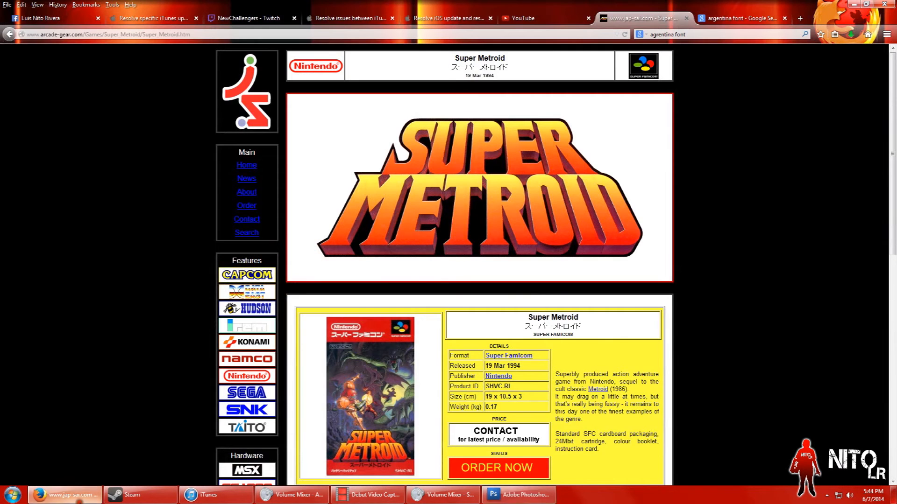
click(537, 17)
click(868, 55)
click(711, 85)
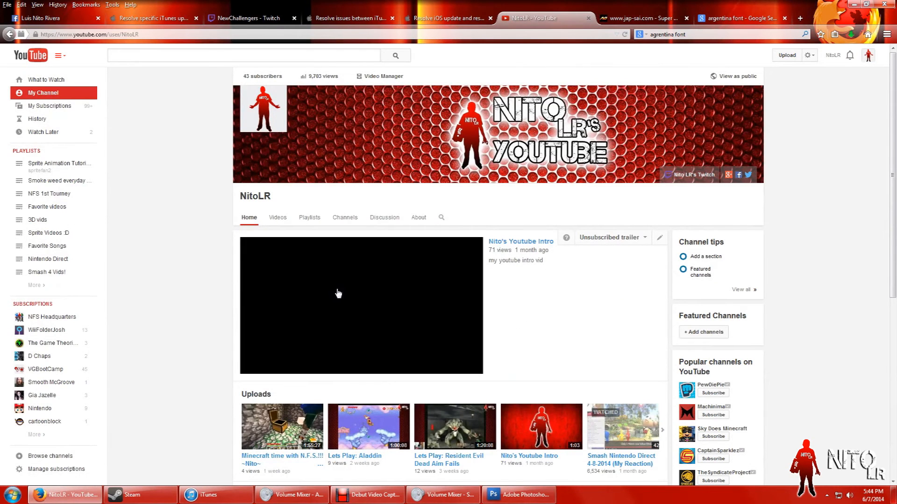
scroll(194, 197, down, 6)
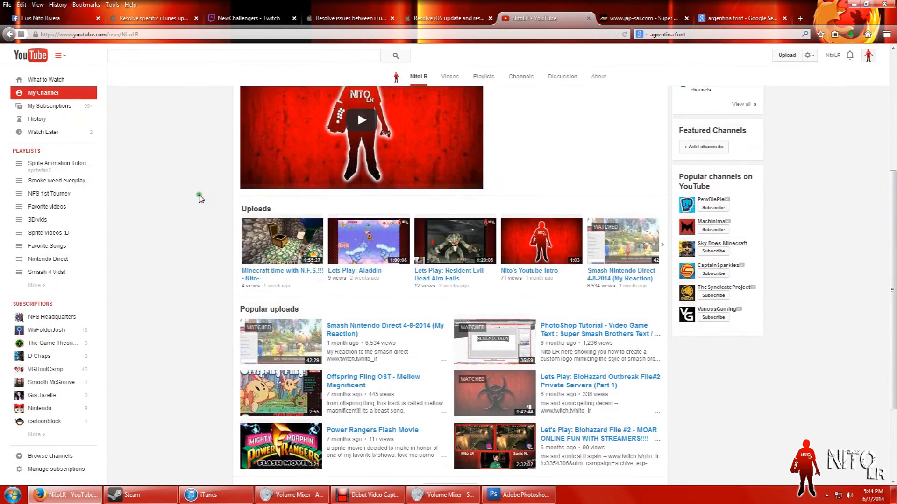
scroll(207, 231, up, 6)
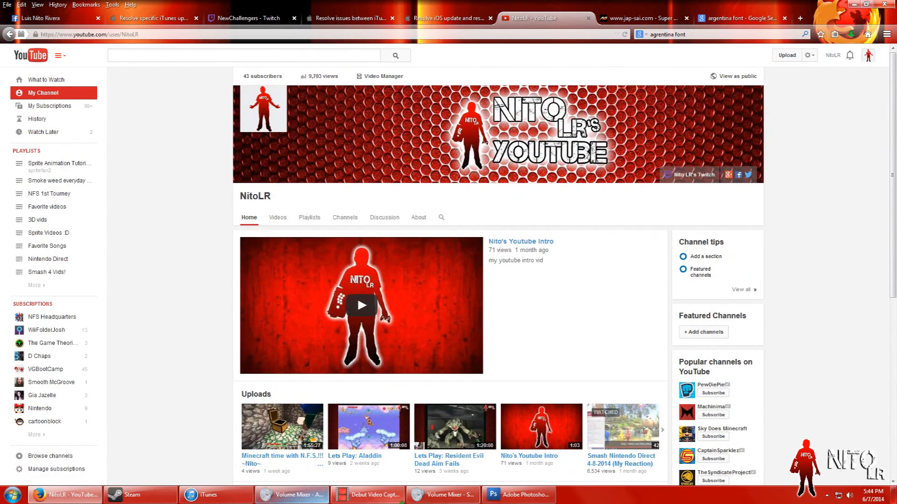
click(510, 499)
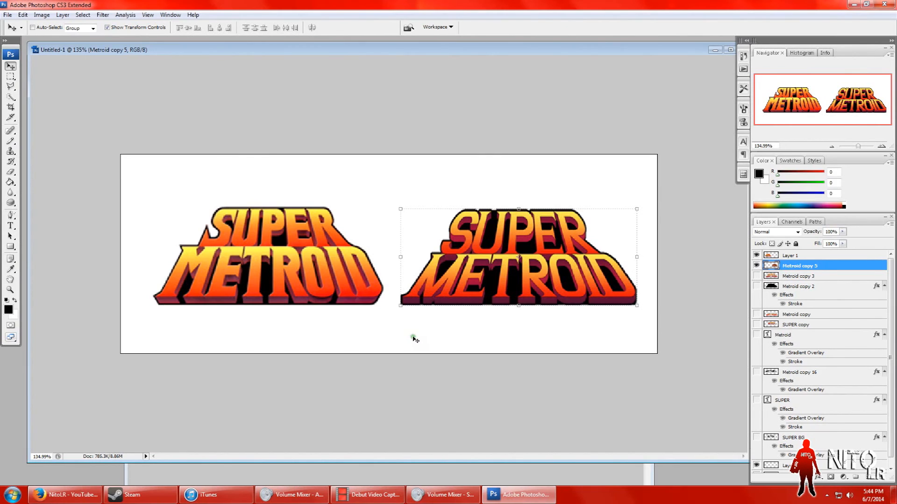
click(376, 498)
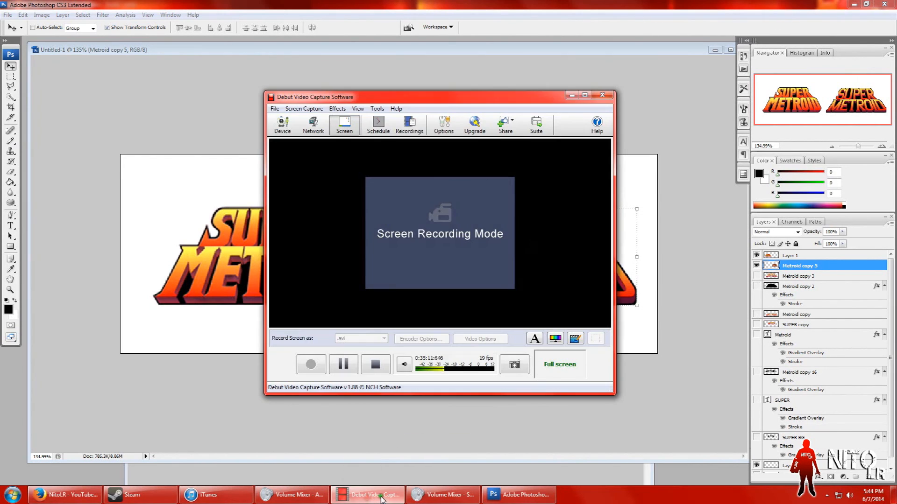